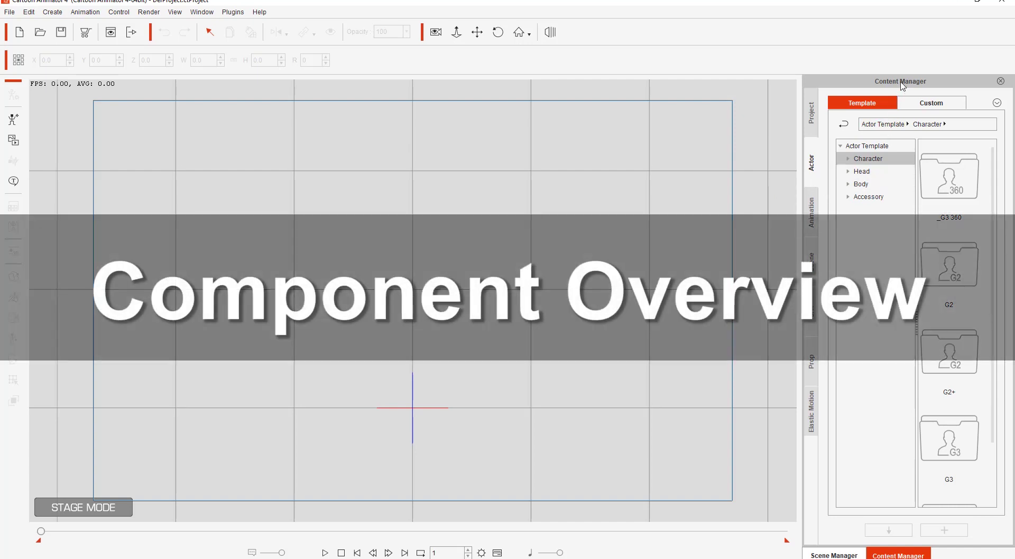
Look through the actor Head template categories, including _G3 360, G2, G3, G3 360 Characters, Hybrid and Morph-based
{"action": "left_click", "coordinate": [851, 174]}
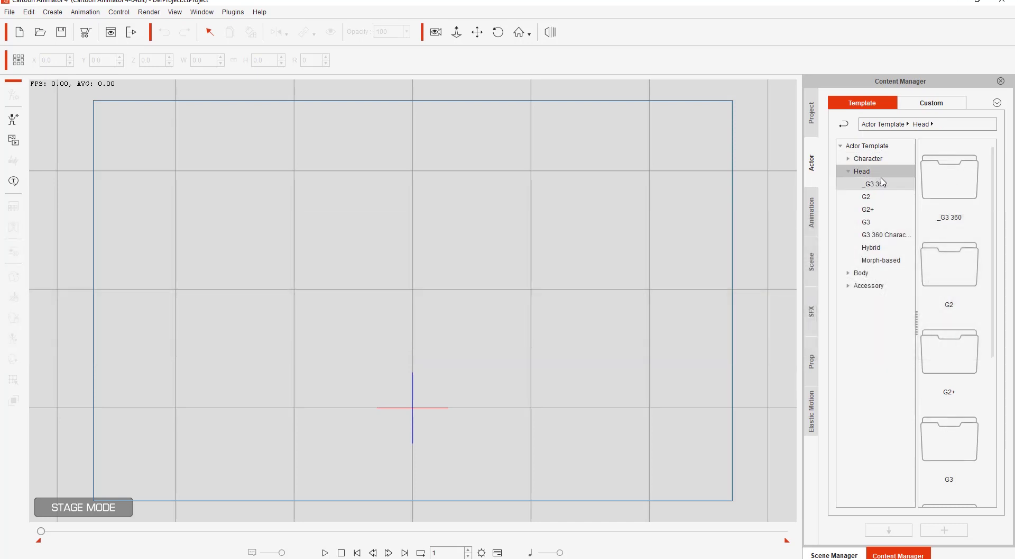
{"action": "left_click", "coordinate": [885, 185]}
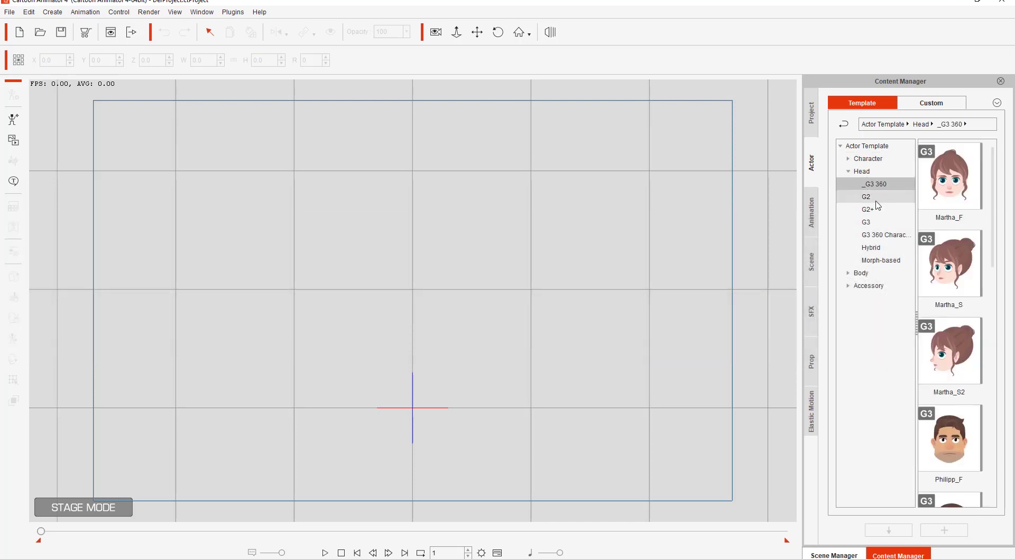
{"action": "left_click", "coordinate": [879, 198]}
{"action": "left_click", "coordinate": [878, 223]}
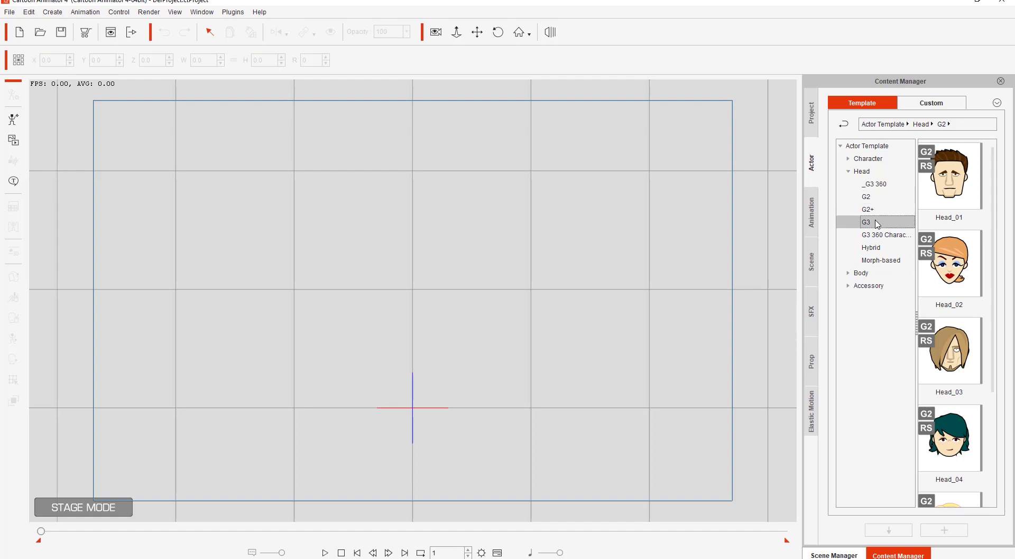
{"action": "left_click", "coordinate": [879, 236]}
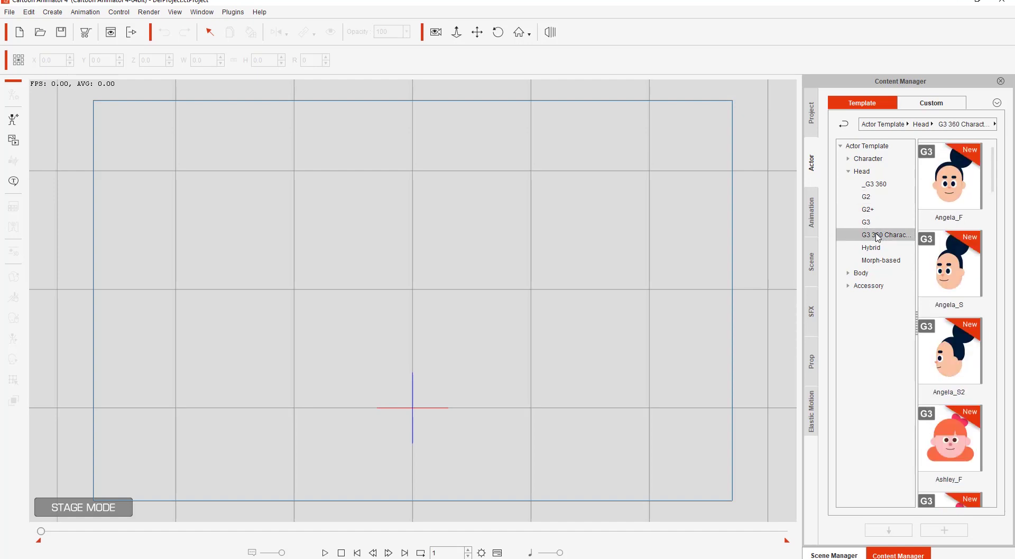
{"action": "left_click", "coordinate": [873, 247]}
{"action": "left_click", "coordinate": [879, 259]}
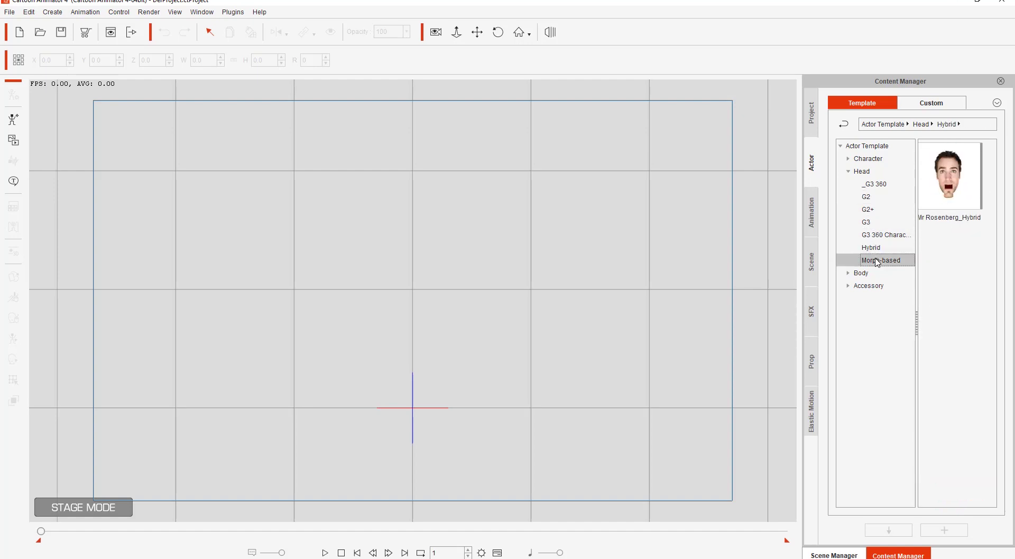
{"action": "left_click", "coordinate": [878, 236]}
{"action": "left_click", "coordinate": [874, 223]}
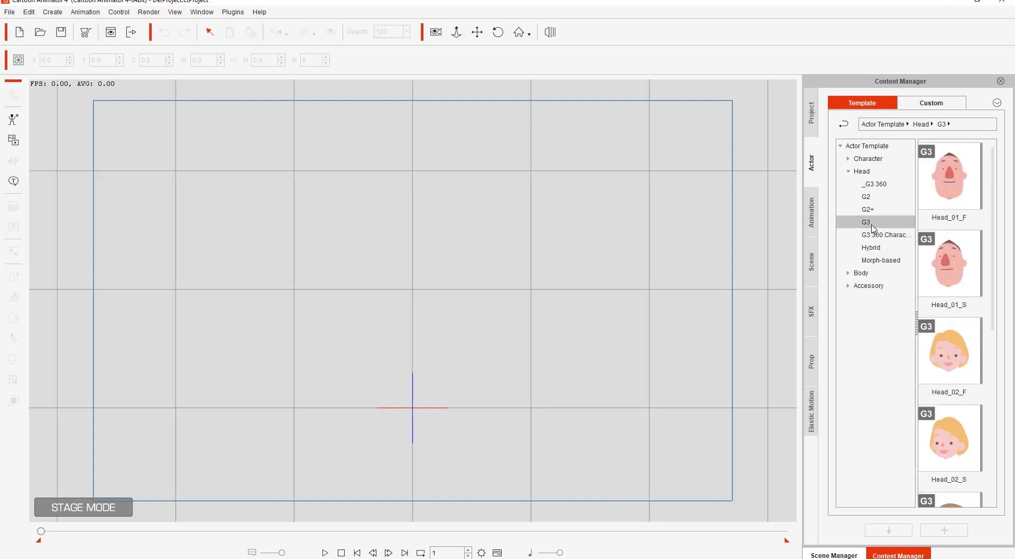
{"action": "left_click", "coordinate": [873, 210]}
{"action": "left_click", "coordinate": [875, 199]}
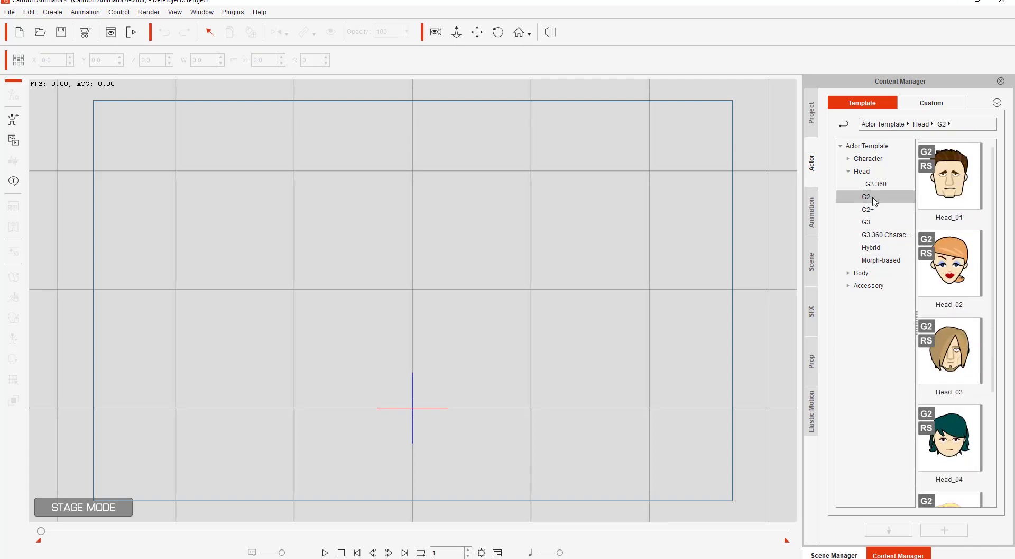
Try to load the G3 head template Head_01_F directly onto the empty stage
{"action": "left_click", "coordinate": [875, 224]}
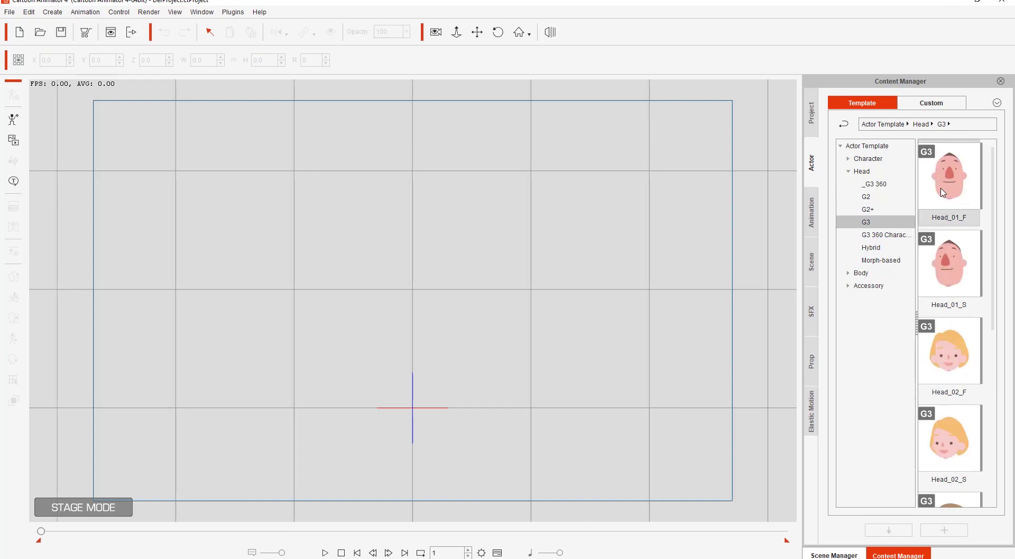
{"action": "left_click_drag", "start_coordinate": [949, 189], "coordinate": [383, 320]}
{"action": "double_click", "coordinate": [950, 187]}
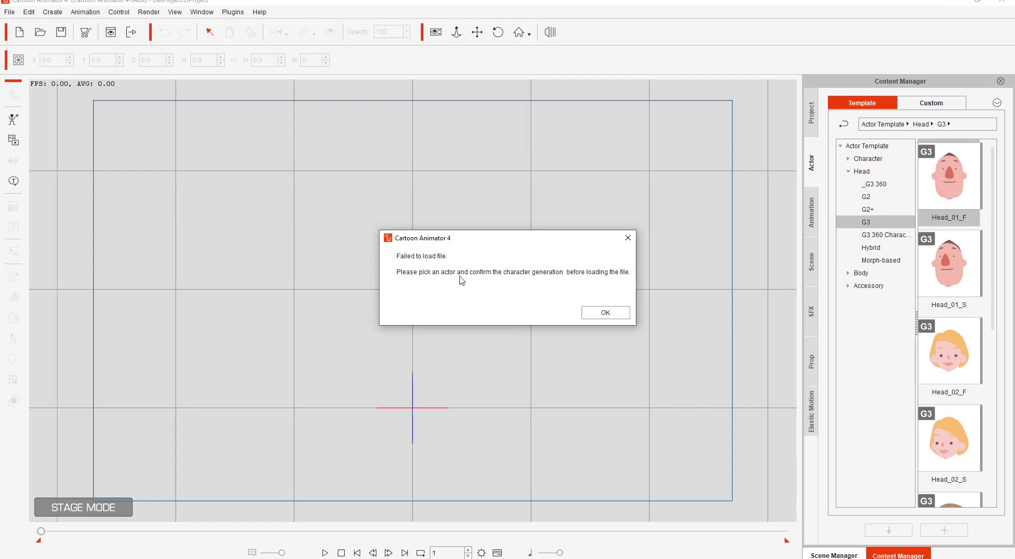
{"action": "left_click", "coordinate": [606, 312]}
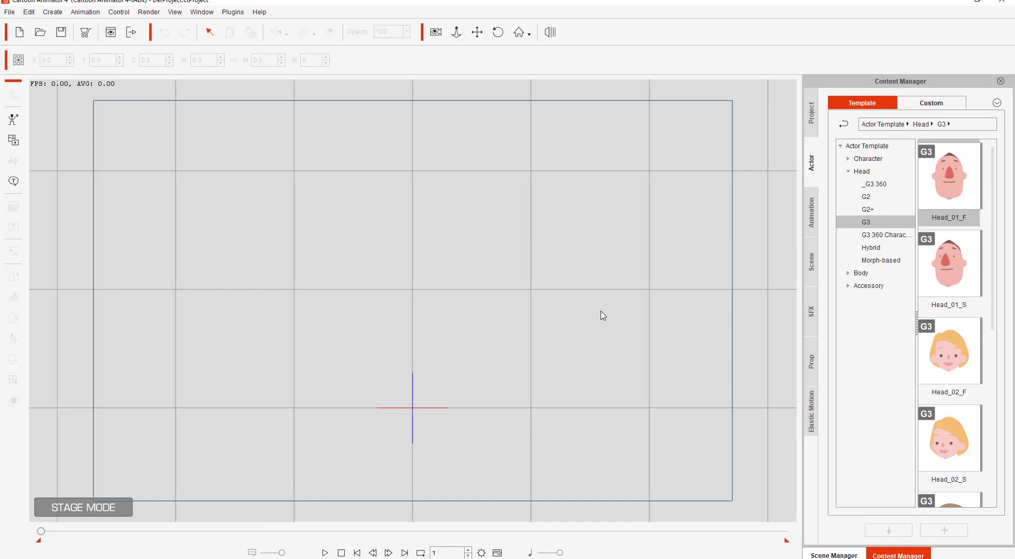
Add the Base Bones character from the G3 free bone templates to the stage
{"action": "left_click", "coordinate": [849, 172]}
{"action": "left_click", "coordinate": [849, 158]}
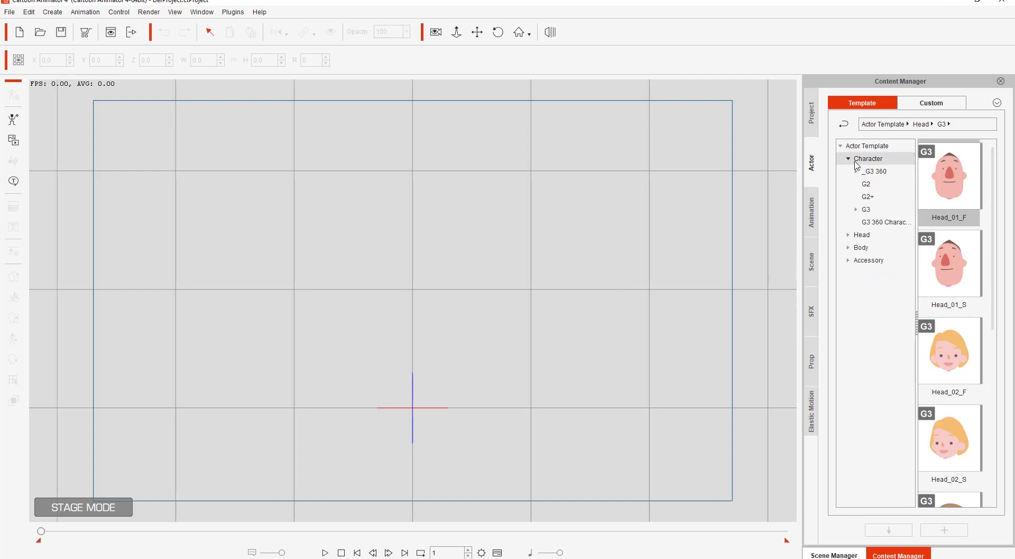
{"action": "left_click", "coordinate": [870, 209]}
{"action": "left_click", "coordinate": [857, 208]}
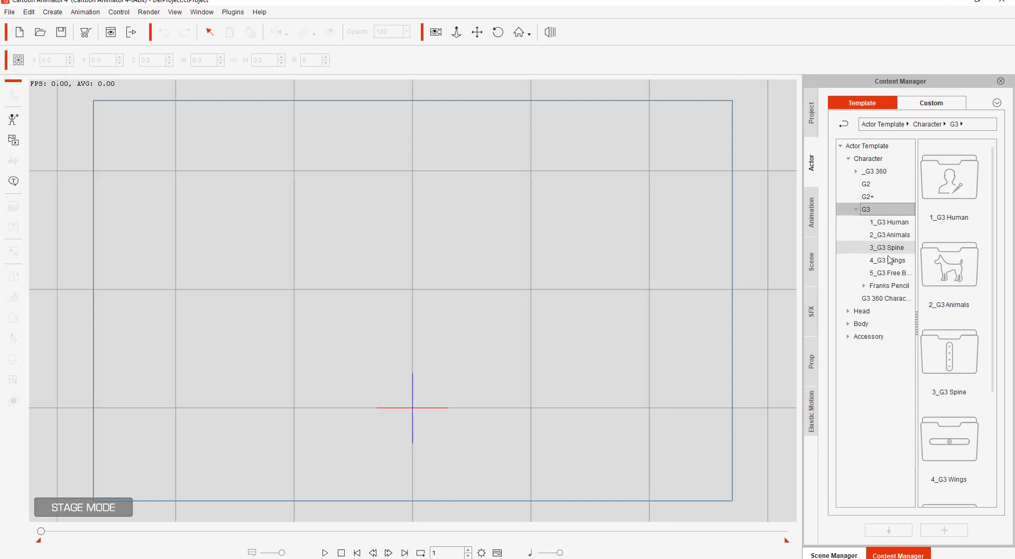
{"action": "left_click", "coordinate": [895, 274]}
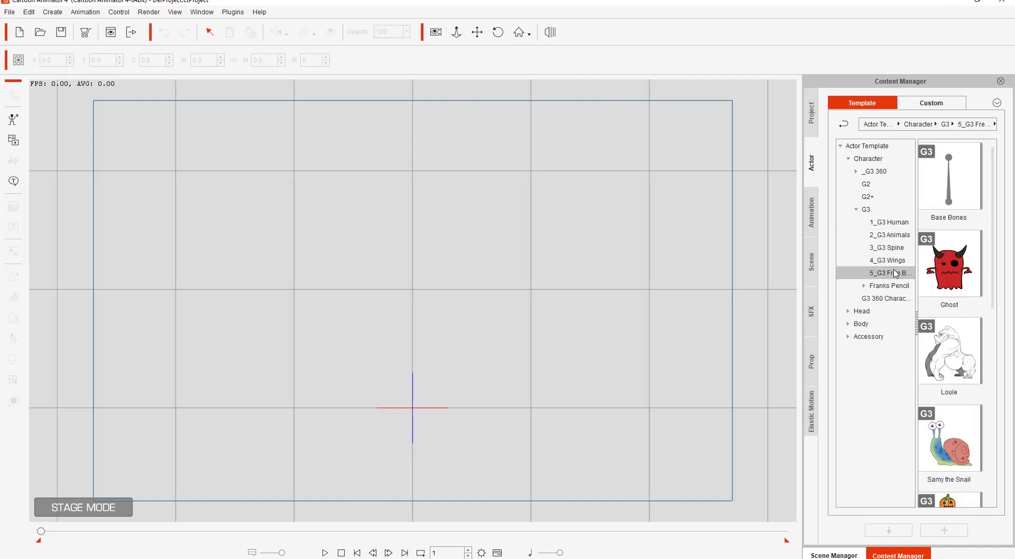
{"action": "double_click", "coordinate": [952, 185]}
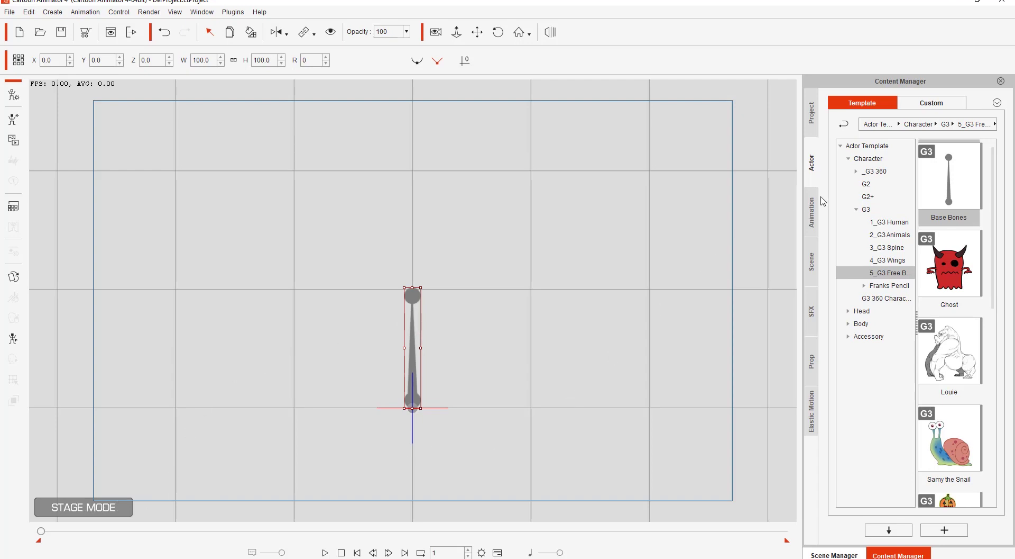
Try to apply the G3 head template Head_01_F to the base bone actor in Stage Mode
{"action": "left_click", "coordinate": [850, 159]}
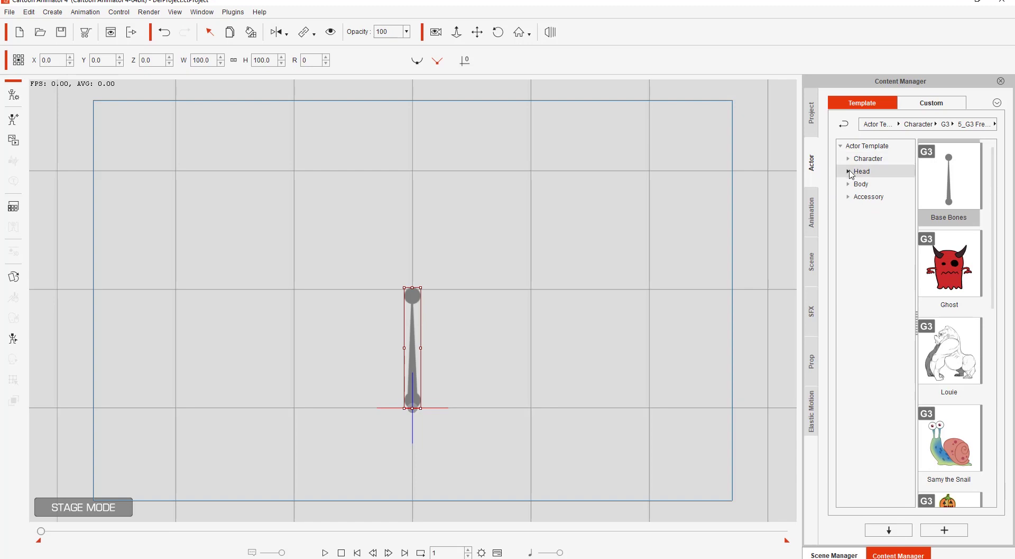
{"action": "left_click", "coordinate": [849, 172]}
{"action": "left_click", "coordinate": [870, 222]}
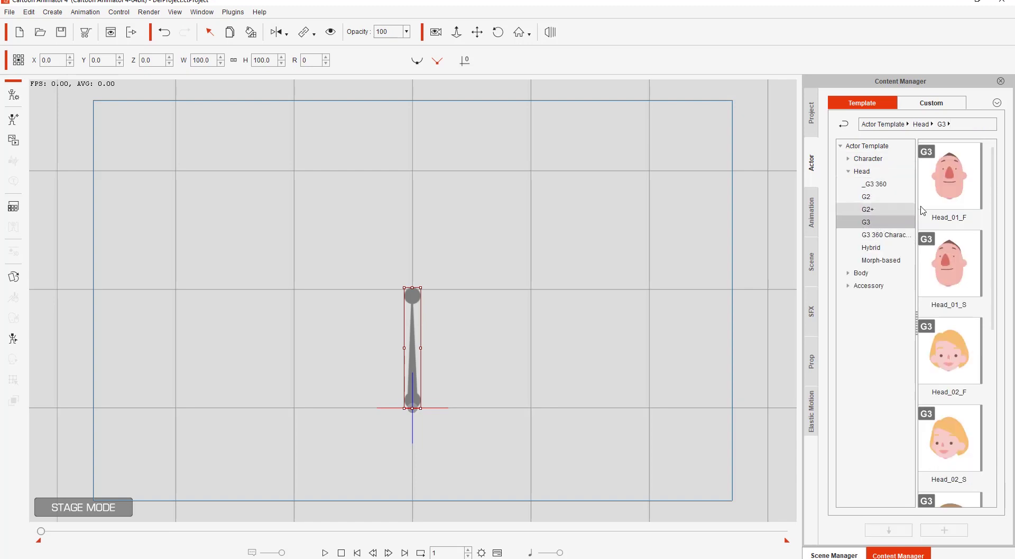
{"action": "left_click_drag", "start_coordinate": [947, 191], "coordinate": [408, 356]}
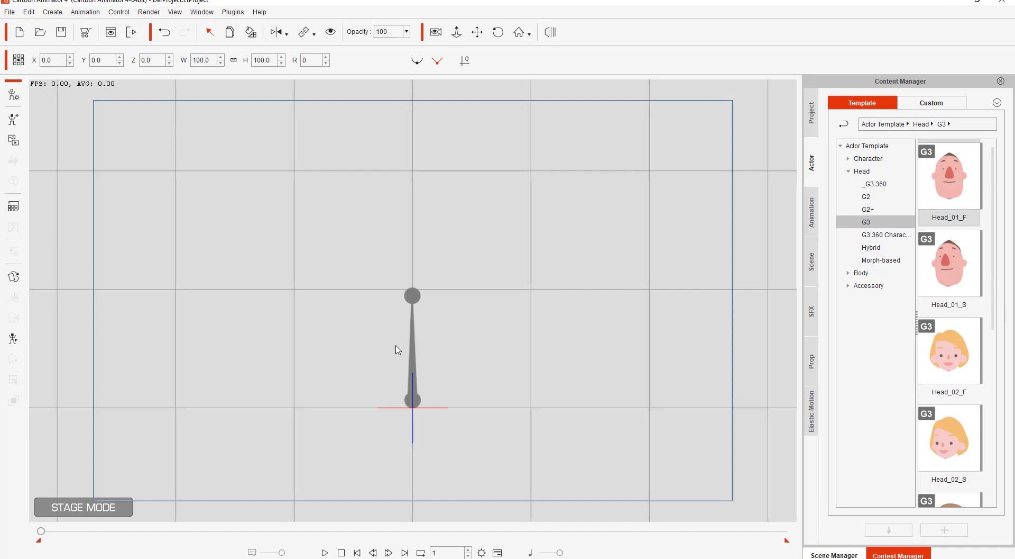
Open the base bone actor in Composer Mode and place the G3 head template Head_01_F on its bone
{"action": "left_click", "coordinate": [412, 368]}
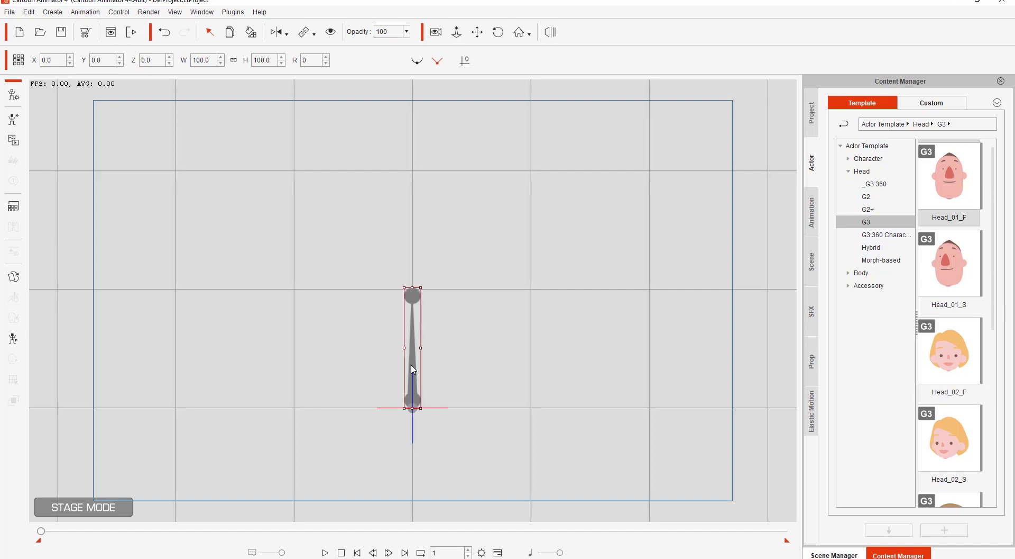
{"action": "left_click", "coordinate": [13, 95]}
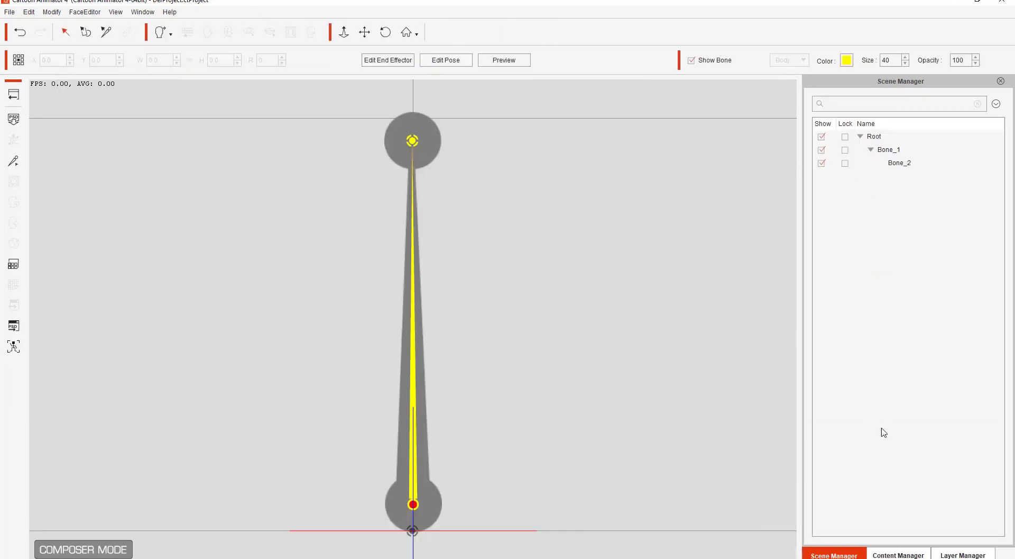
{"action": "left_click", "coordinate": [912, 554]}
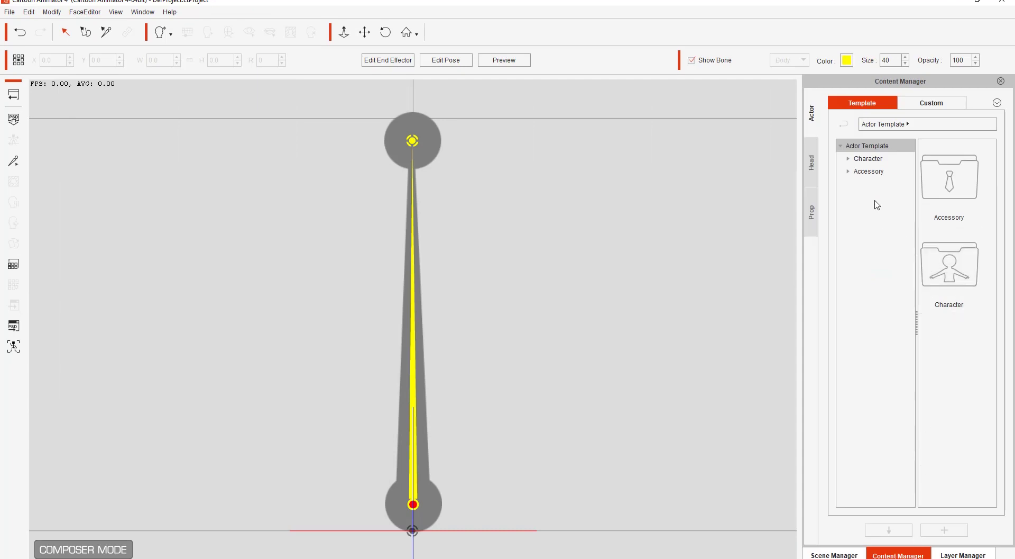
{"action": "left_click", "coordinate": [812, 164]}
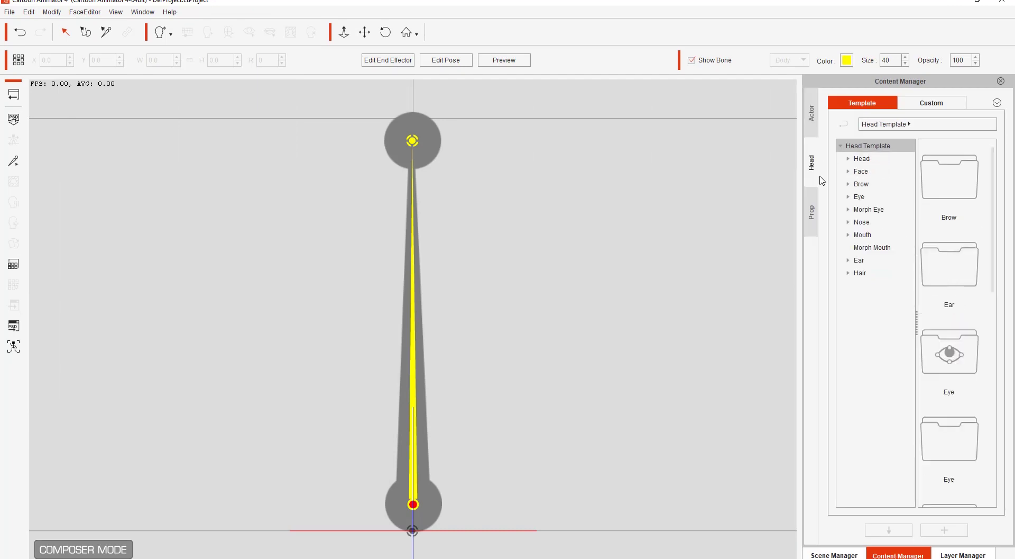
{"action": "left_click", "coordinate": [848, 159]}
{"action": "left_click", "coordinate": [870, 171]}
{"action": "left_click", "coordinate": [872, 210]}
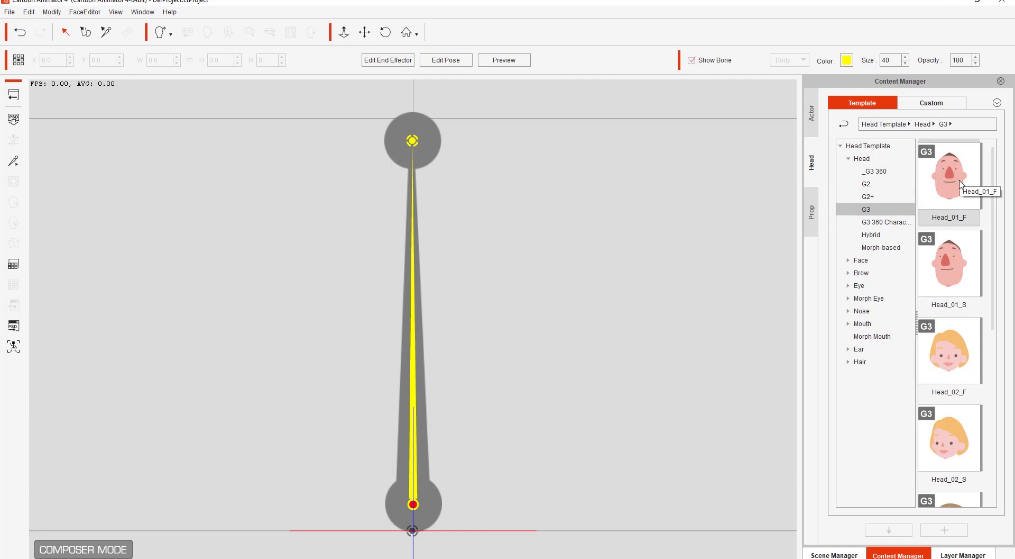
{"action": "left_click_drag", "start_coordinate": [952, 185], "coordinate": [414, 366]}
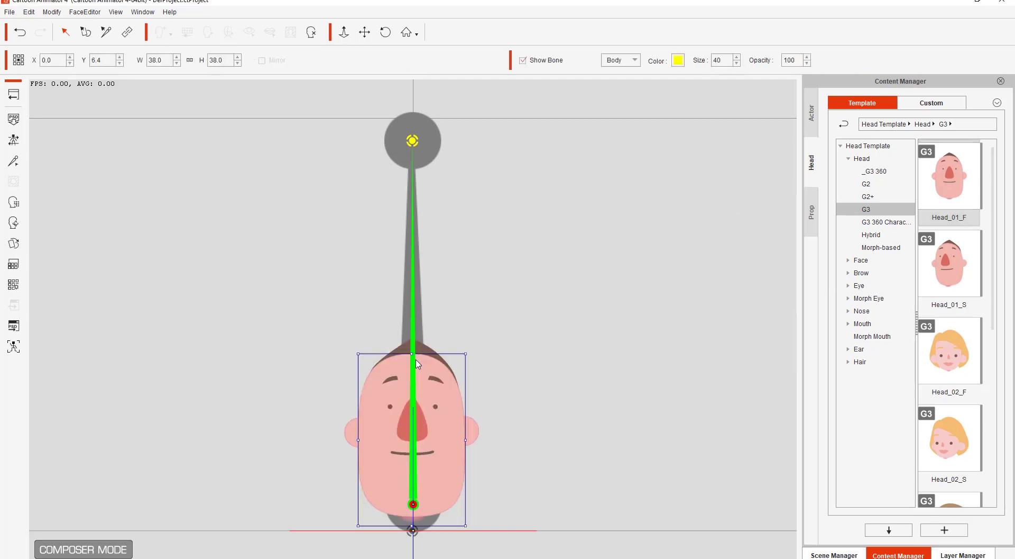
{"action": "mouse_move", "coordinate": [472, 485]}
{"action": "left_mouse_down"}
{"action": "mouse_move", "coordinate": [473, 494]}
{"action": "mouse_move", "coordinate": [471, 485]}
{"action": "left_mouse_up"}
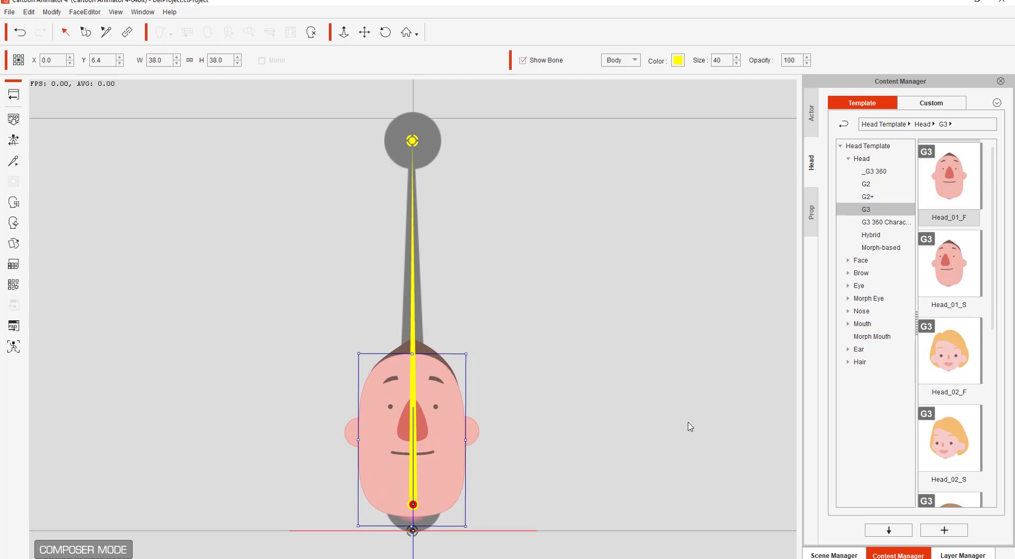
Delete the Bone_1_Layer sprite layer and turn off the bone display
{"action": "left_click", "coordinate": [961, 555]}
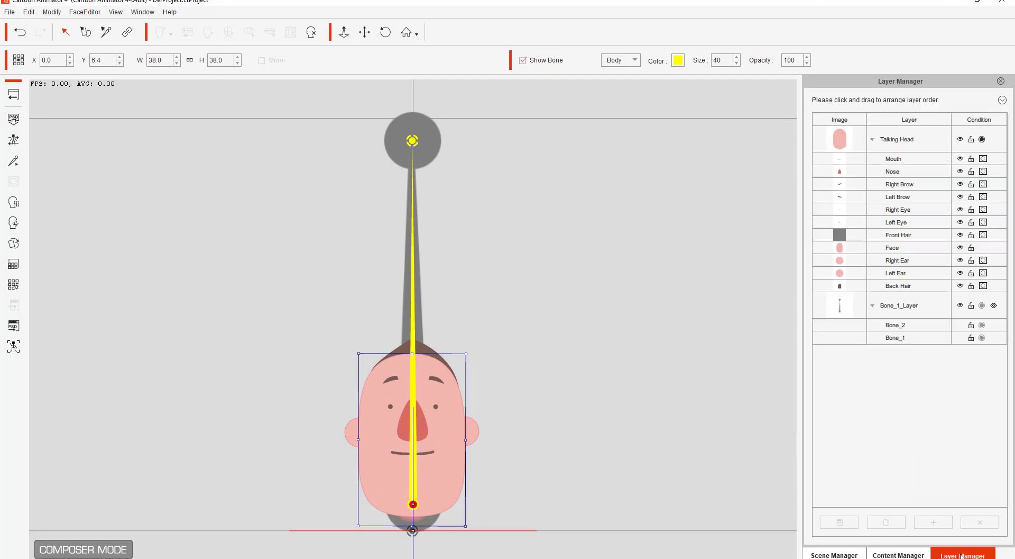
{"action": "left_click", "coordinate": [917, 305]}
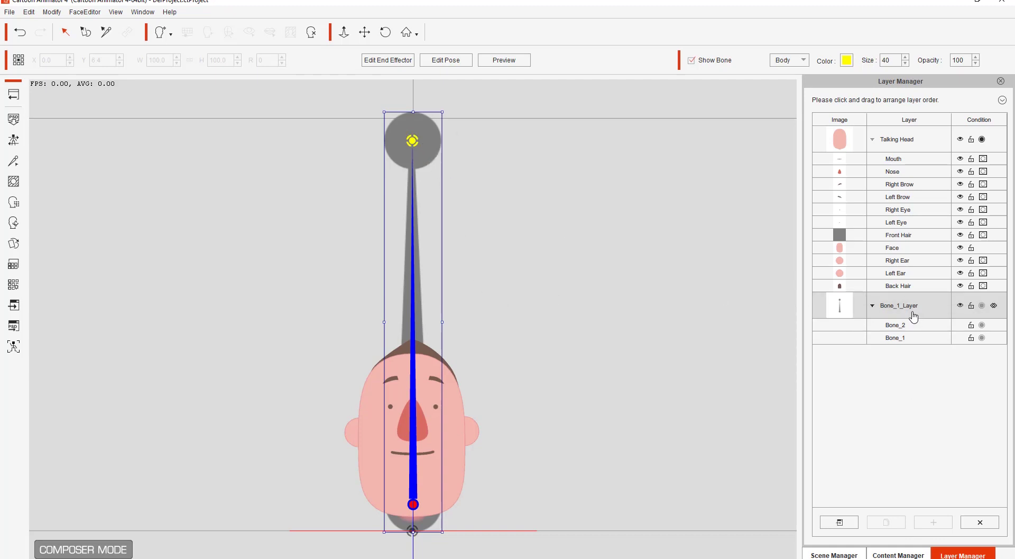
{"action": "key", "text": "Delete"}
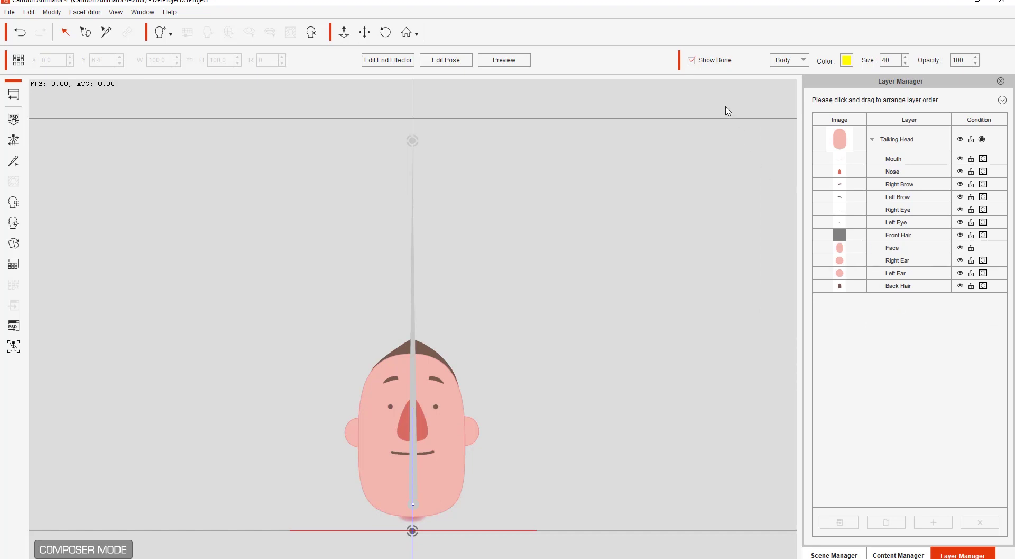
{"action": "left_click", "coordinate": [692, 61]}
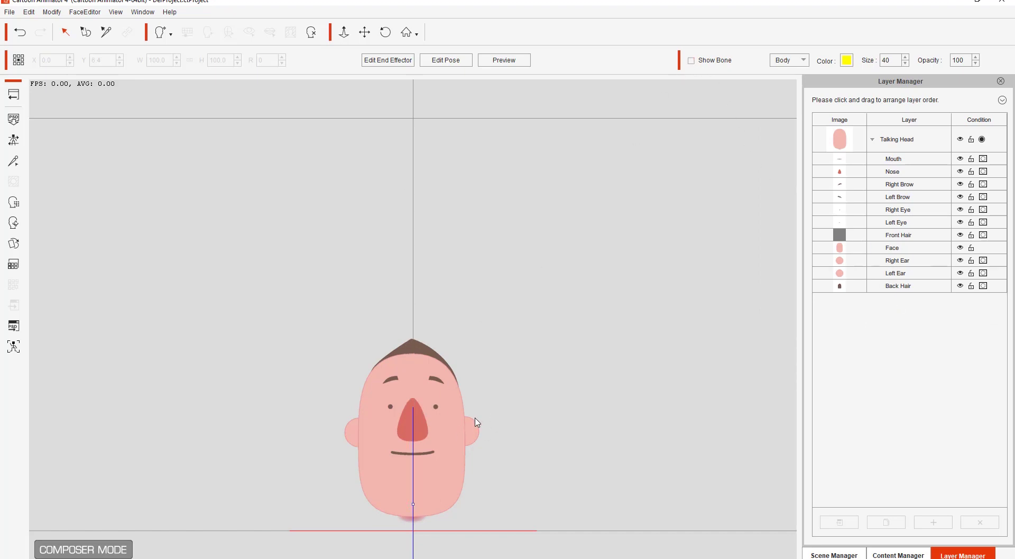
Examine how the Face node and its facial components are arranged under Bone_1 in the scene hierarchy
{"action": "scroll", "coordinate": [514, 414], "scroll_direction": "up", "scroll_amount": 5}
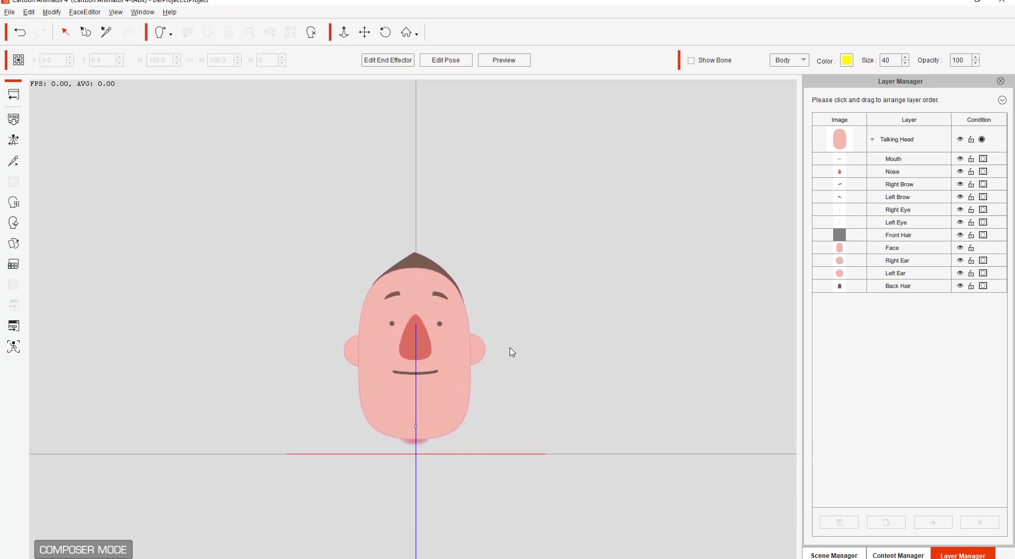
{"action": "left_click_drag", "start_coordinate": [519, 354], "coordinate": [524, 314]}
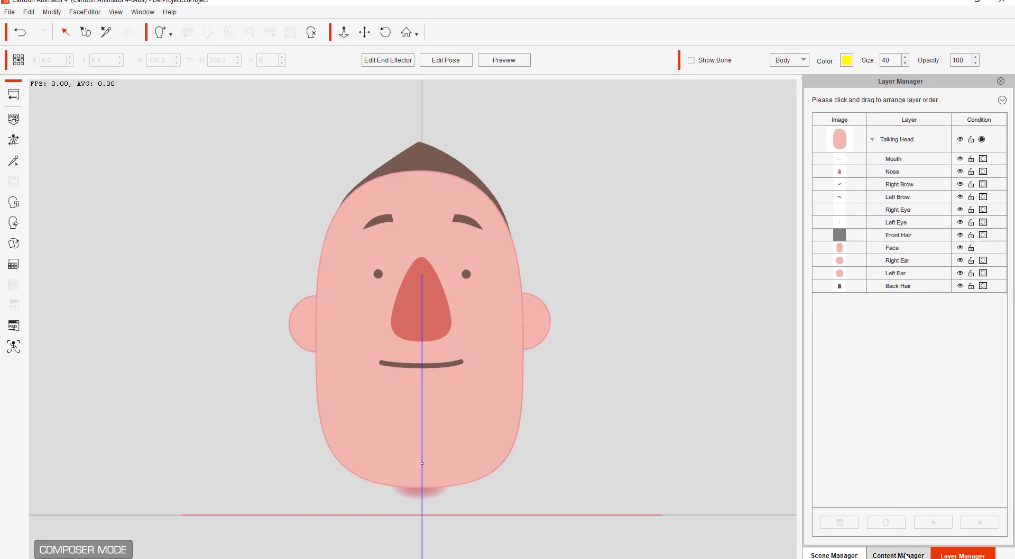
{"action": "left_click", "coordinate": [906, 555]}
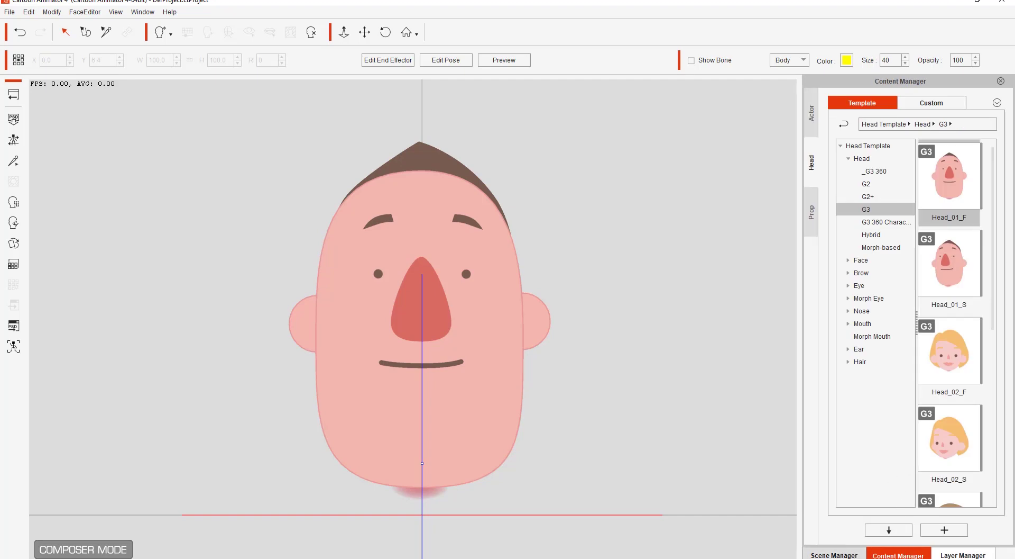
{"action": "left_click", "coordinate": [834, 554]}
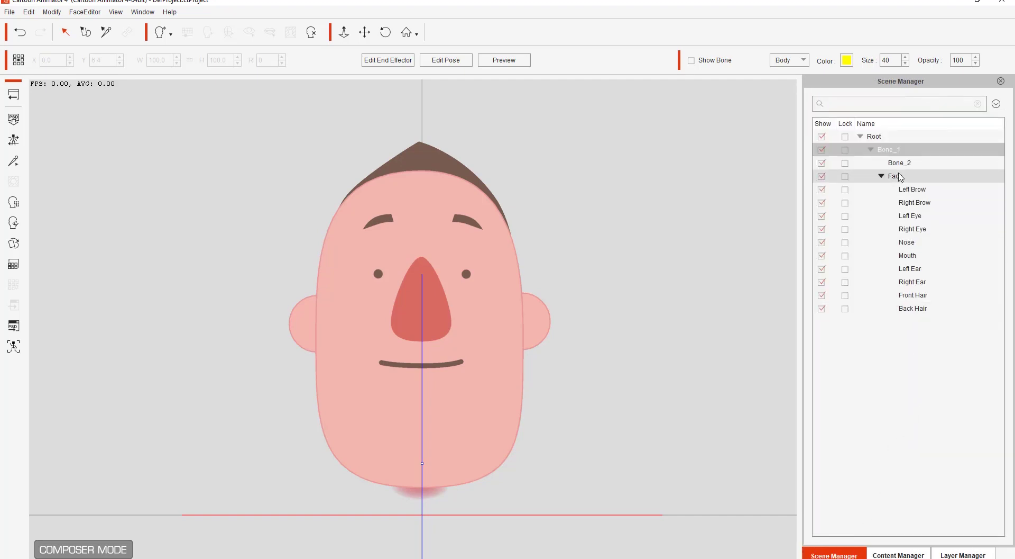
{"action": "left_click", "coordinate": [905, 178]}
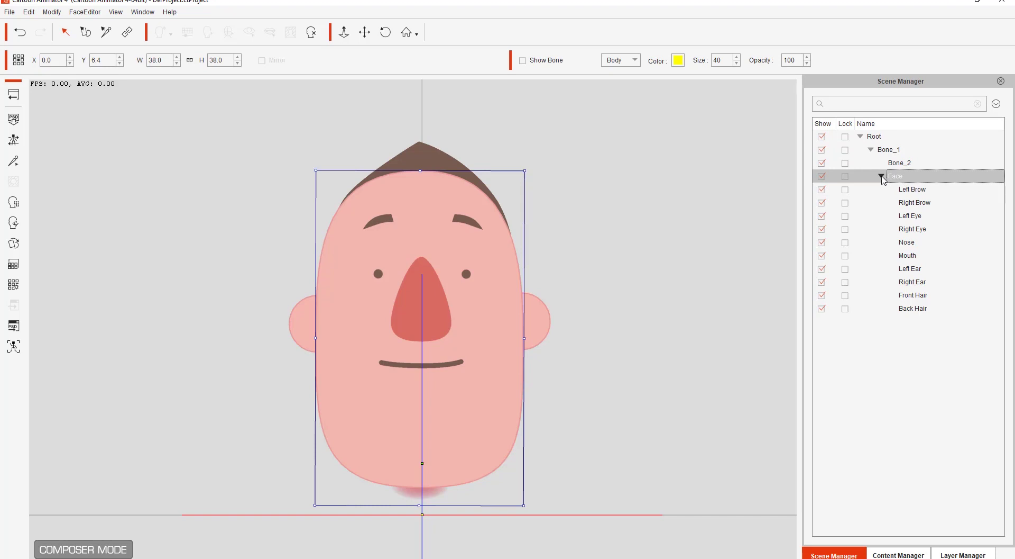
{"action": "left_click", "coordinate": [881, 176]}
{"action": "left_click", "coordinate": [881, 176]}
{"action": "left_click", "coordinate": [882, 177]}
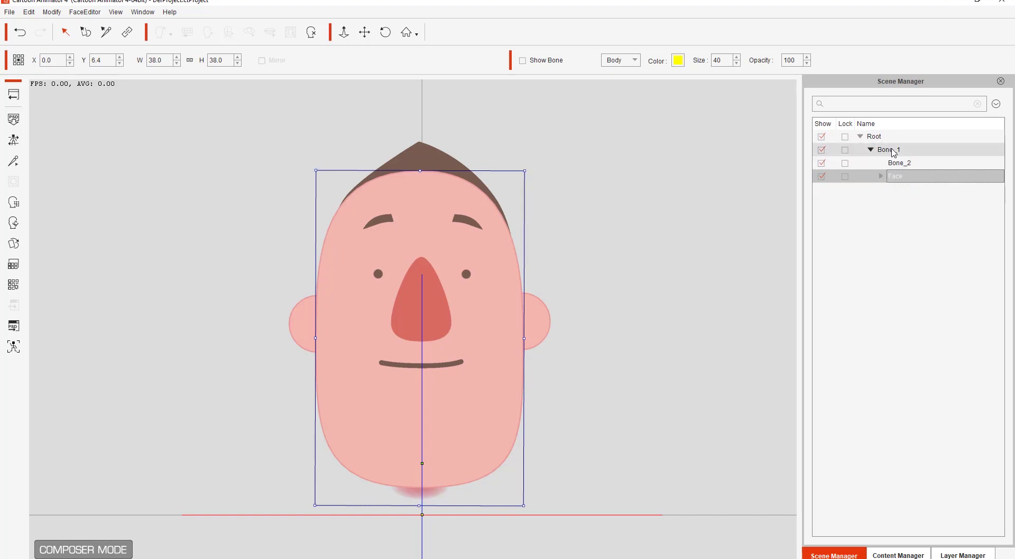
{"action": "left_click", "coordinate": [881, 177]}
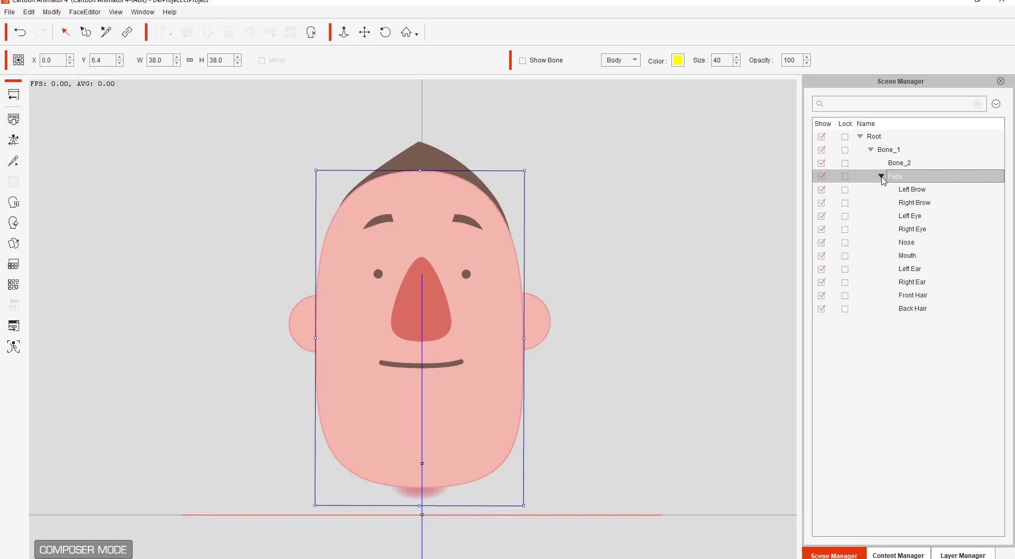
Examine the facial components under the Face node one by one, from Left Brow through Back Hair
{"action": "left_click", "coordinate": [916, 190]}
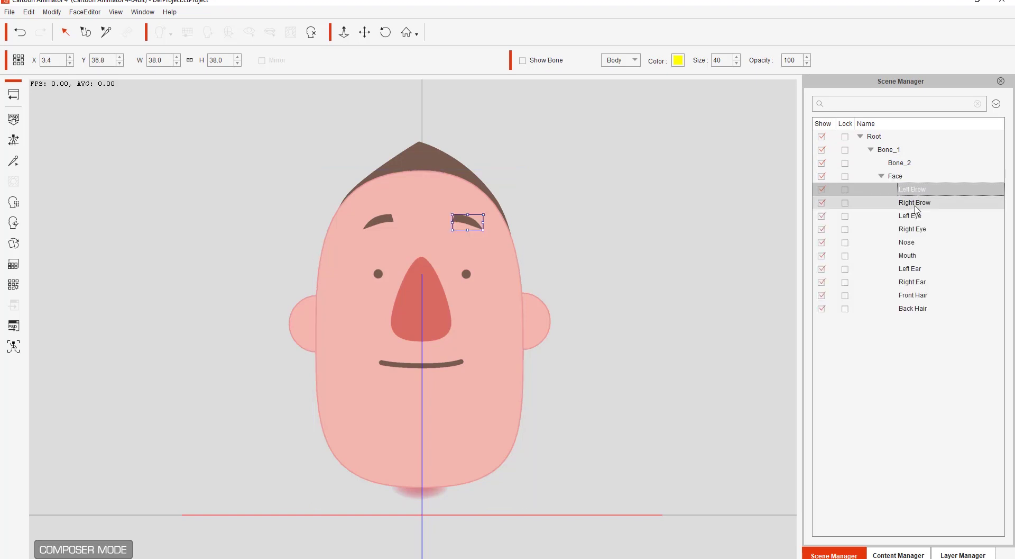
{"action": "left_click", "coordinate": [915, 204]}
{"action": "left_click", "coordinate": [912, 216]}
{"action": "left_click", "coordinate": [911, 230]}
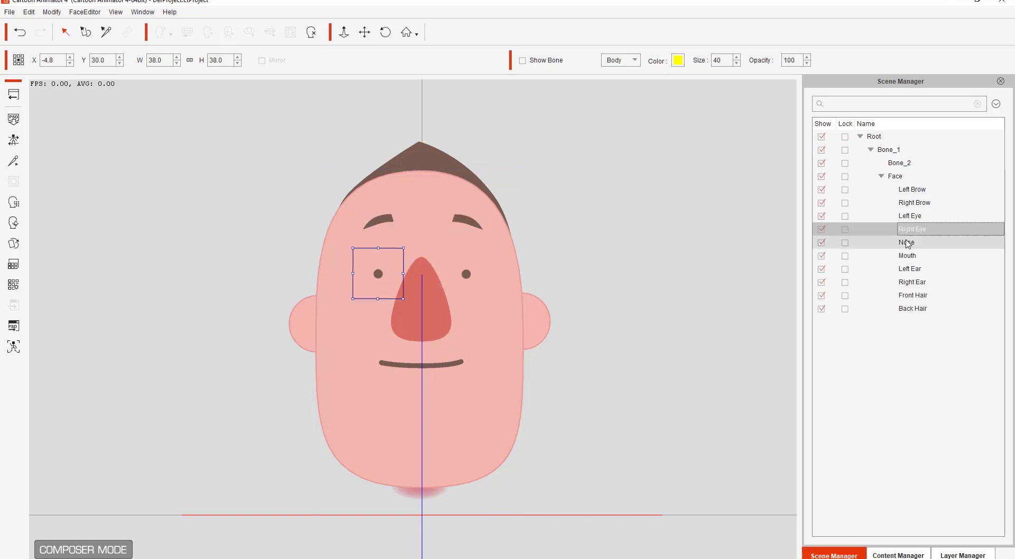
{"action": "left_click", "coordinate": [908, 242]}
{"action": "left_click", "coordinate": [915, 258]}
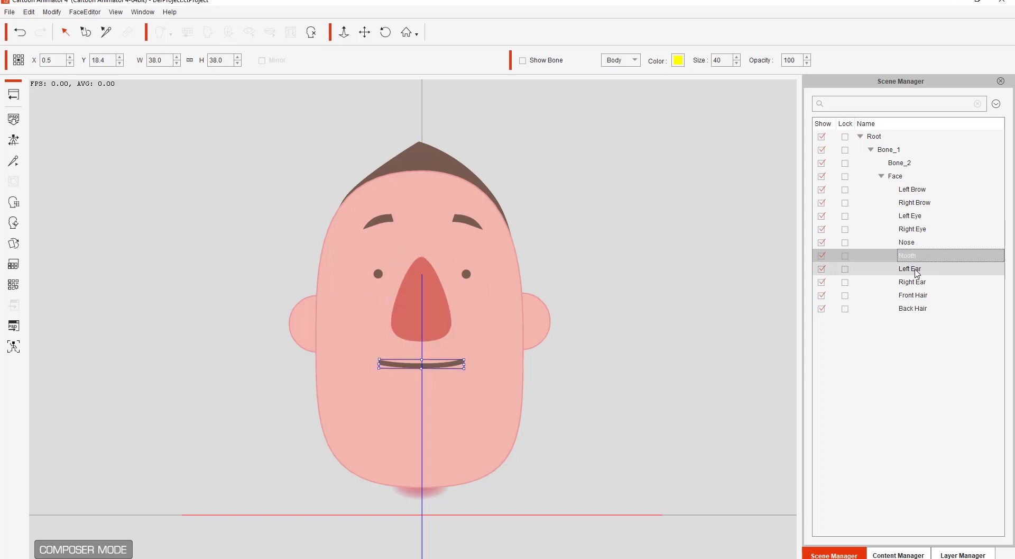
{"action": "left_click", "coordinate": [916, 269]}
{"action": "left_click", "coordinate": [917, 283]}
{"action": "left_click", "coordinate": [919, 296]}
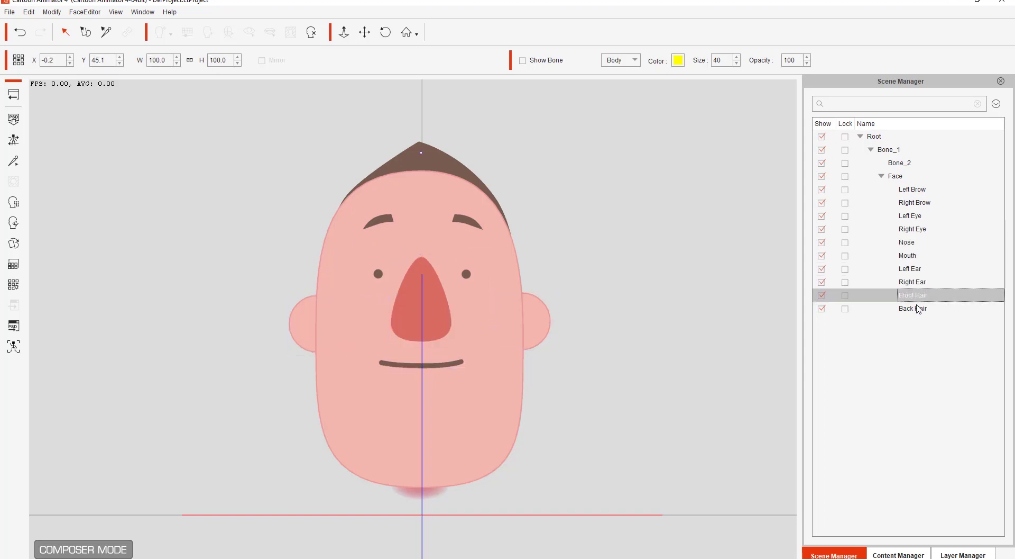
{"action": "left_click", "coordinate": [919, 310]}
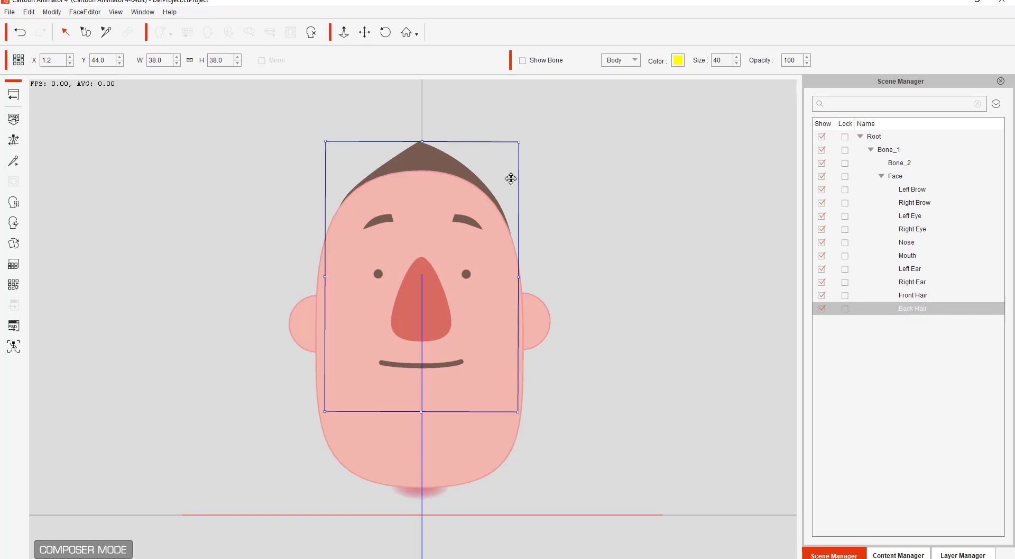
Try shifting the back hair sideways out from behind the face, undo the move, and toggle the Back Hair's visibility off and on
{"action": "left_click_drag", "start_coordinate": [510, 179], "coordinate": [619, 180]}
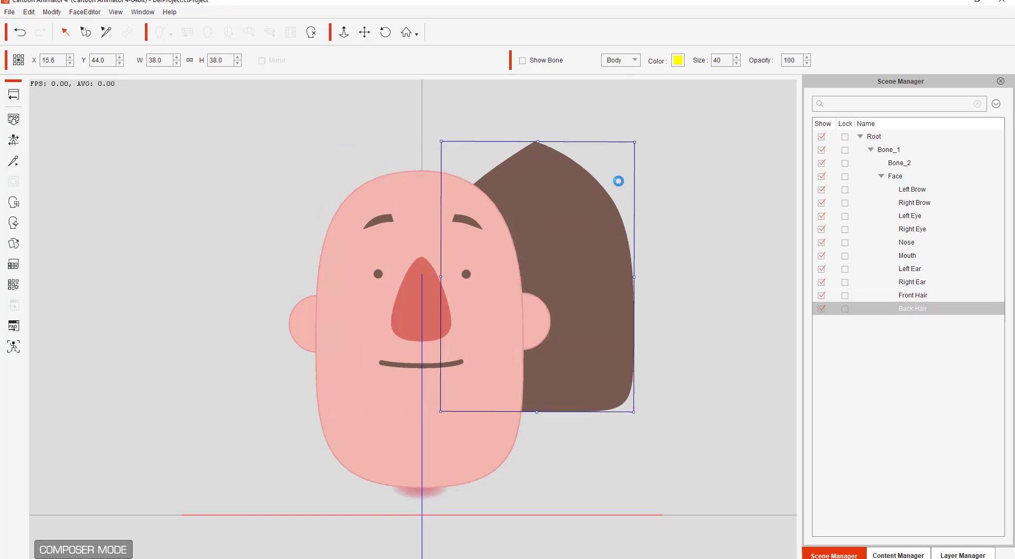
{"action": "key", "text": "ctrl+z"}
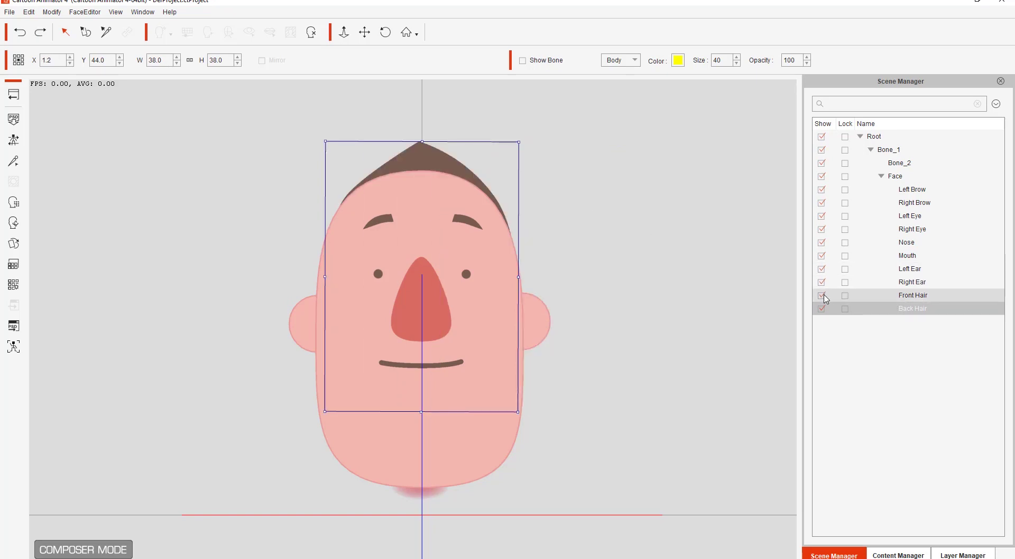
{"action": "left_click", "coordinate": [826, 298]}
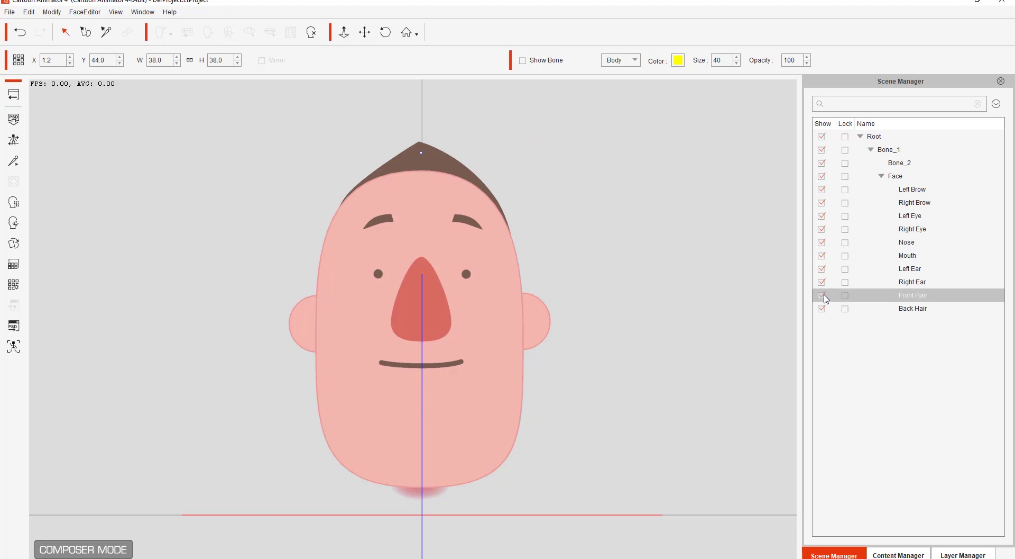
{"action": "left_click", "coordinate": [822, 309]}
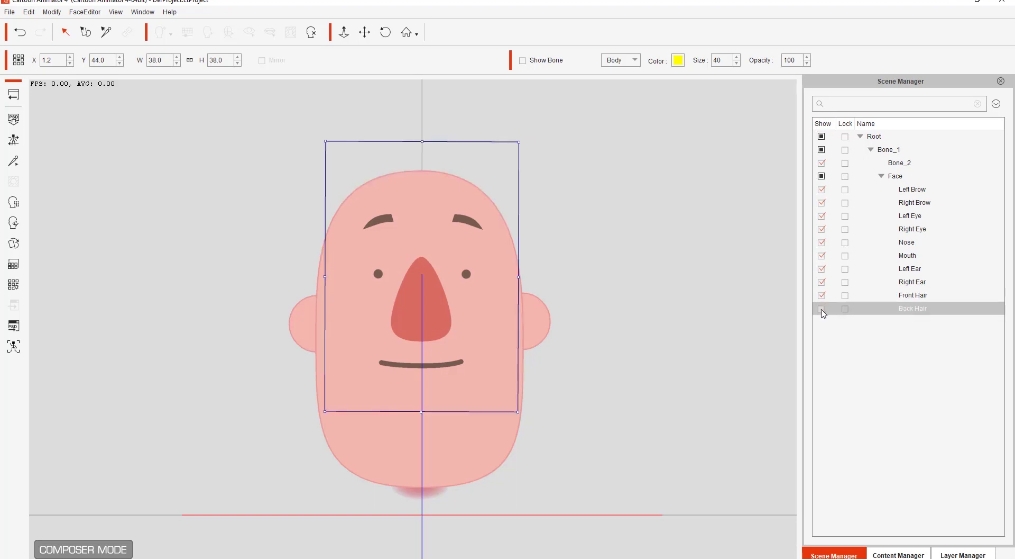
{"action": "left_click", "coordinate": [822, 309]}
{"action": "left_click", "coordinate": [822, 309]}
{"action": "left_click", "coordinate": [822, 308]}
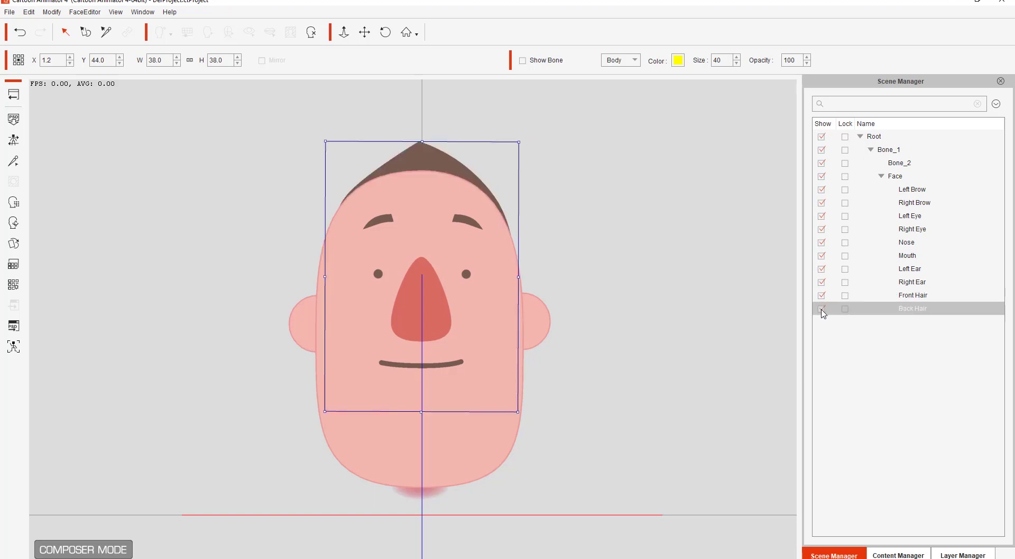
Examine the Front Hair and Nose components and the Talking Head's layer order, checking the Mouth, Nose, Right Brow and Face layers
{"action": "left_click", "coordinate": [907, 297]}
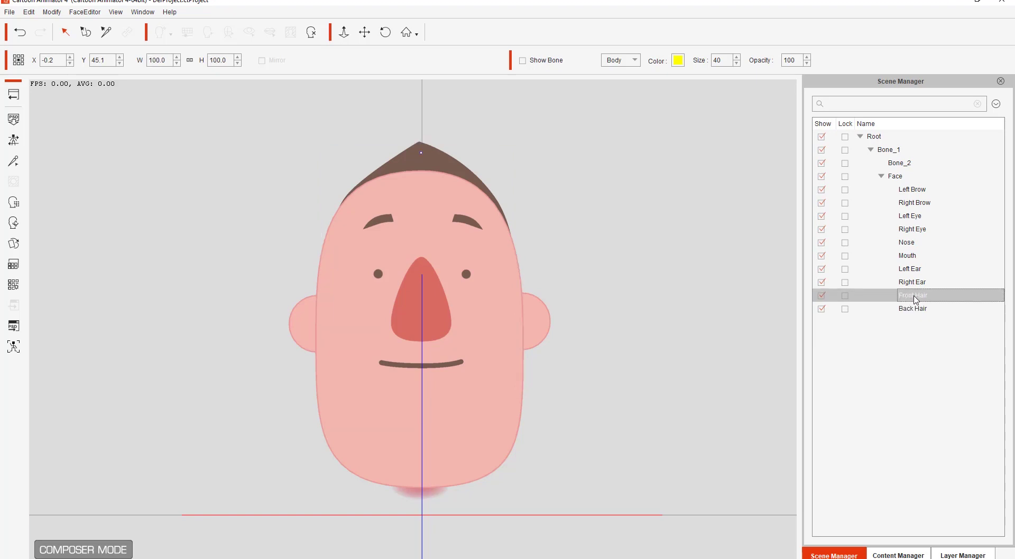
{"action": "left_click", "coordinate": [915, 245]}
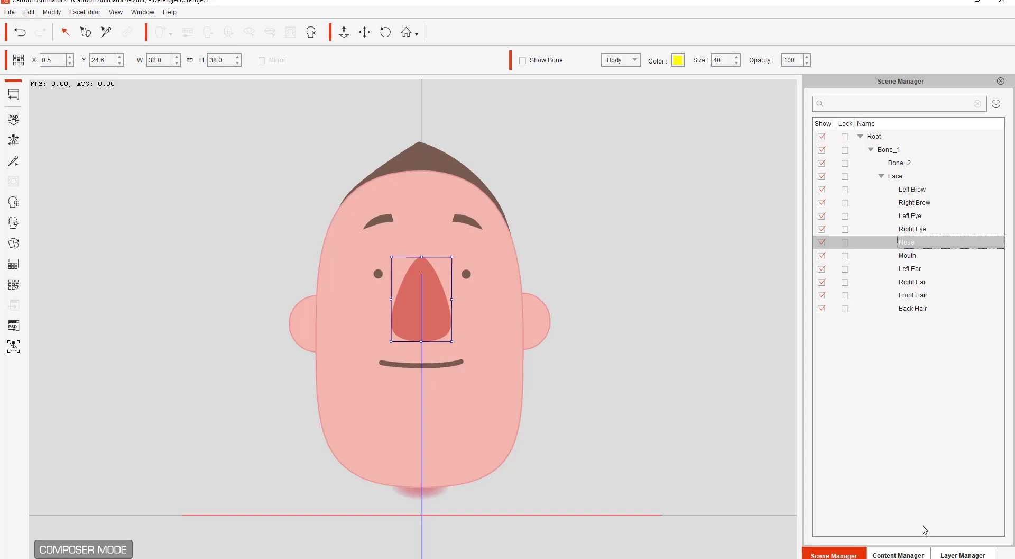
{"action": "left_click", "coordinate": [957, 552]}
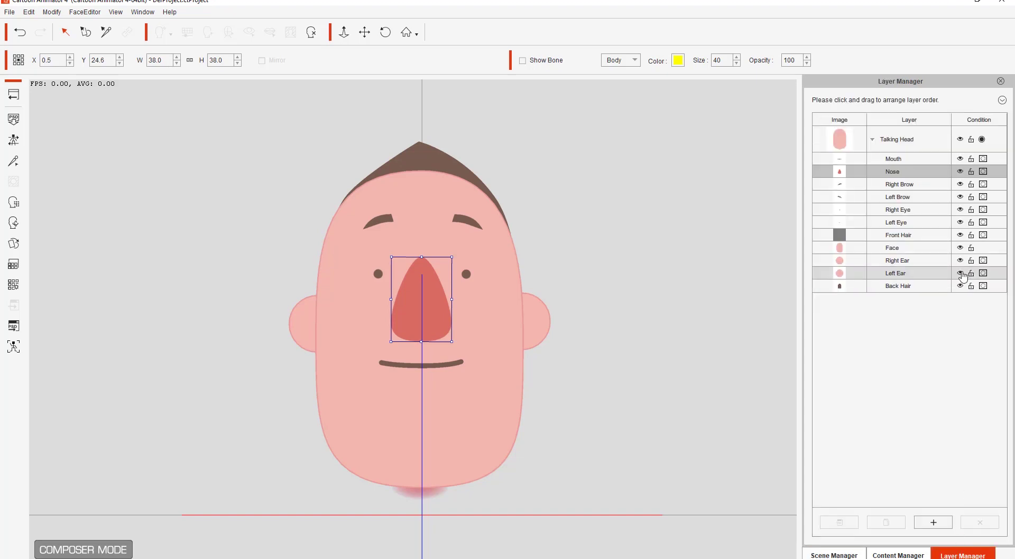
{"action": "left_click", "coordinate": [901, 158]}
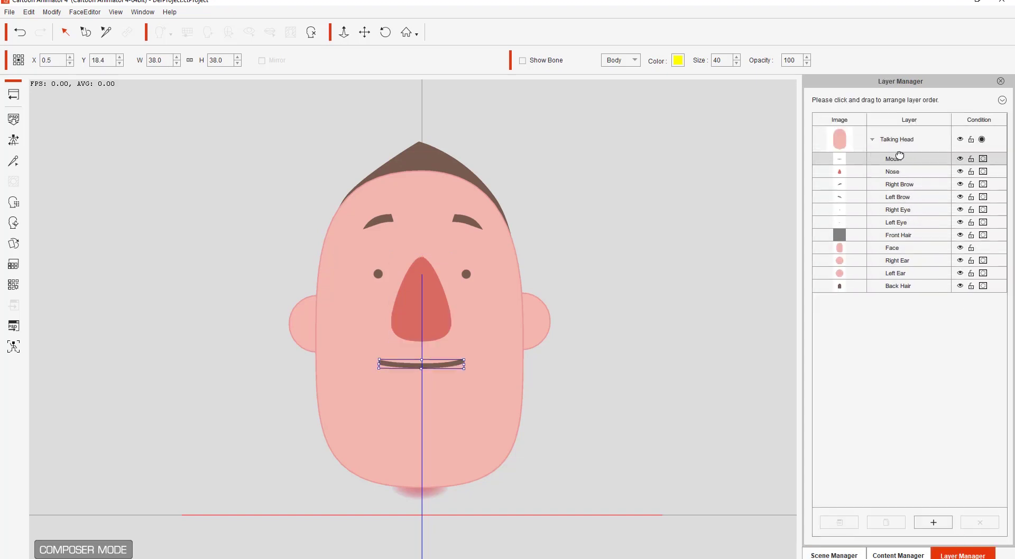
{"action": "left_click", "coordinate": [904, 171]}
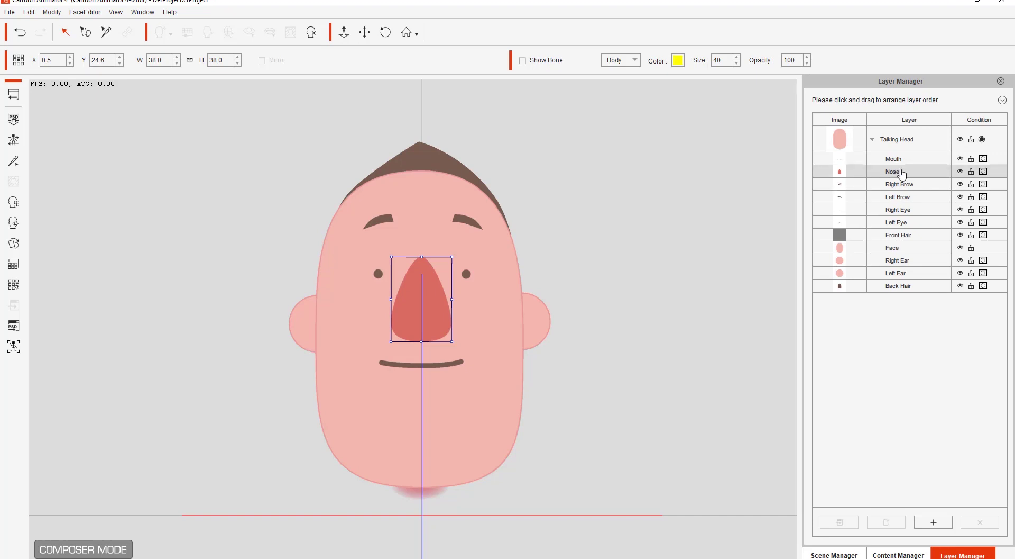
{"action": "left_click", "coordinate": [900, 158]}
{"action": "left_click", "coordinate": [902, 171]}
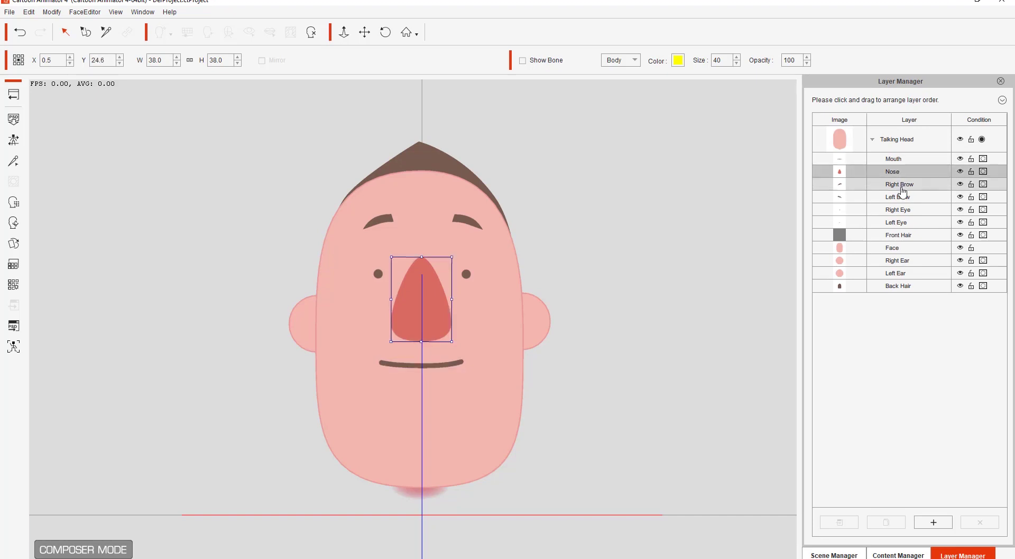
{"action": "left_click", "coordinate": [903, 185]}
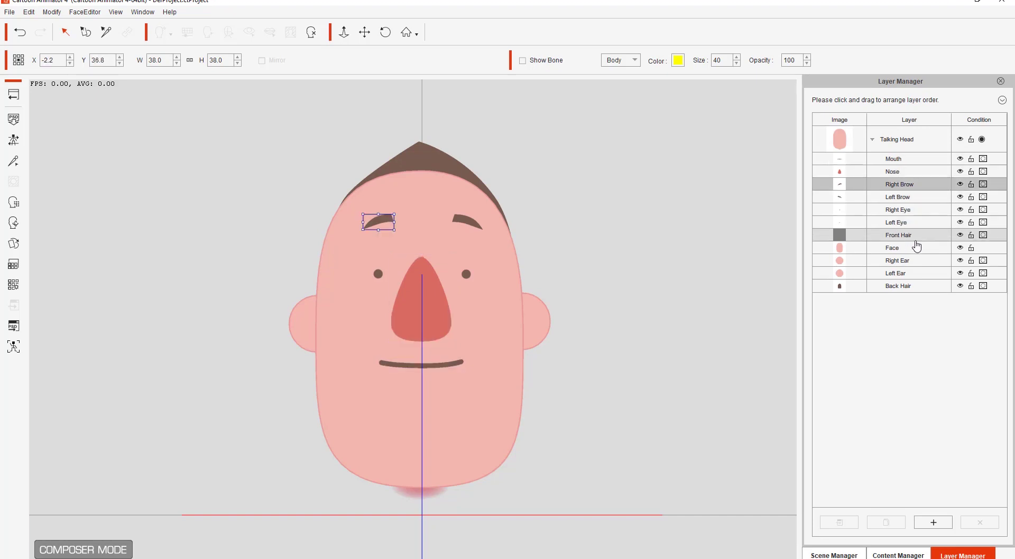
{"action": "left_click", "coordinate": [910, 247]}
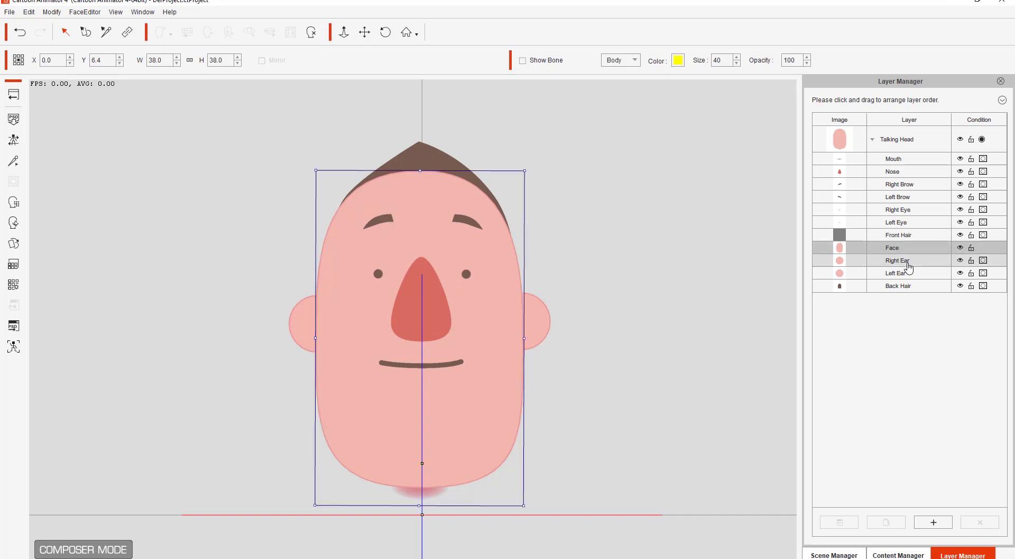
Nudge the right ear slightly down and outward to about X -14.5, Y 24.1, and inspect the Back Hair and Left Ear layers
{"action": "left_click", "coordinate": [905, 261]}
{"action": "left_click_drag", "start_coordinate": [297, 324], "coordinate": [295, 327]}
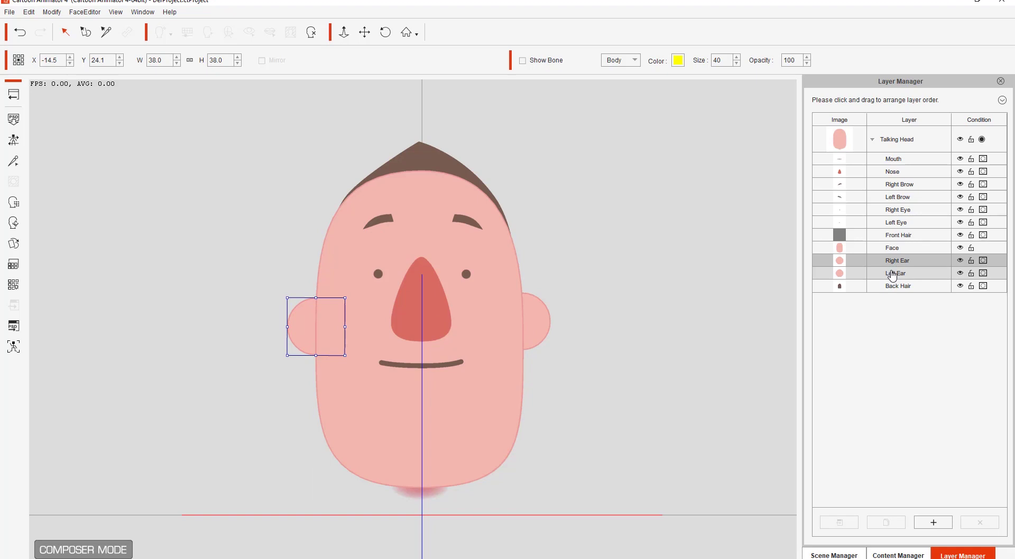
{"action": "left_click", "coordinate": [897, 285]}
{"action": "left_click", "coordinate": [891, 272]}
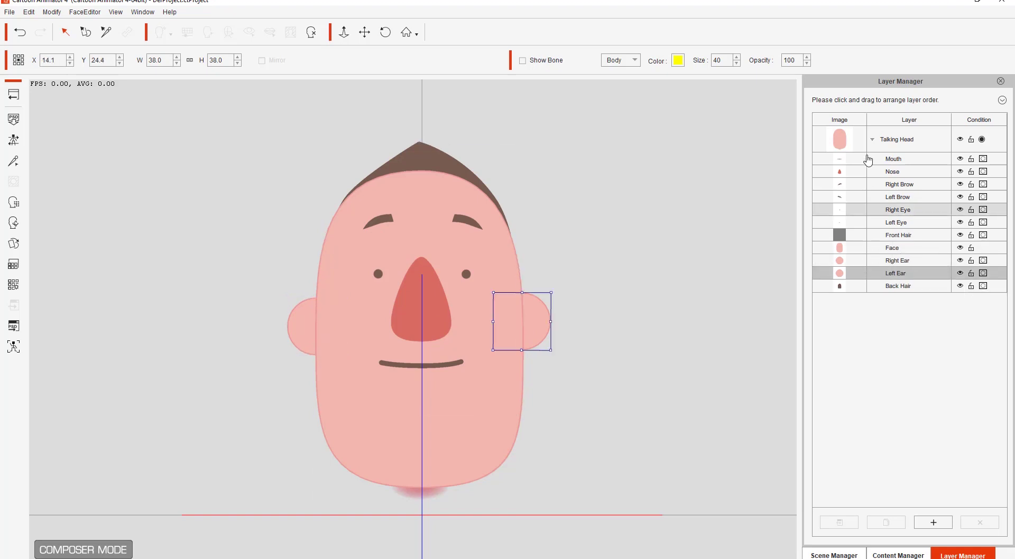
Turn on the bone display for the Face and set the bone size to 20
{"action": "left_click", "coordinate": [550, 60]}
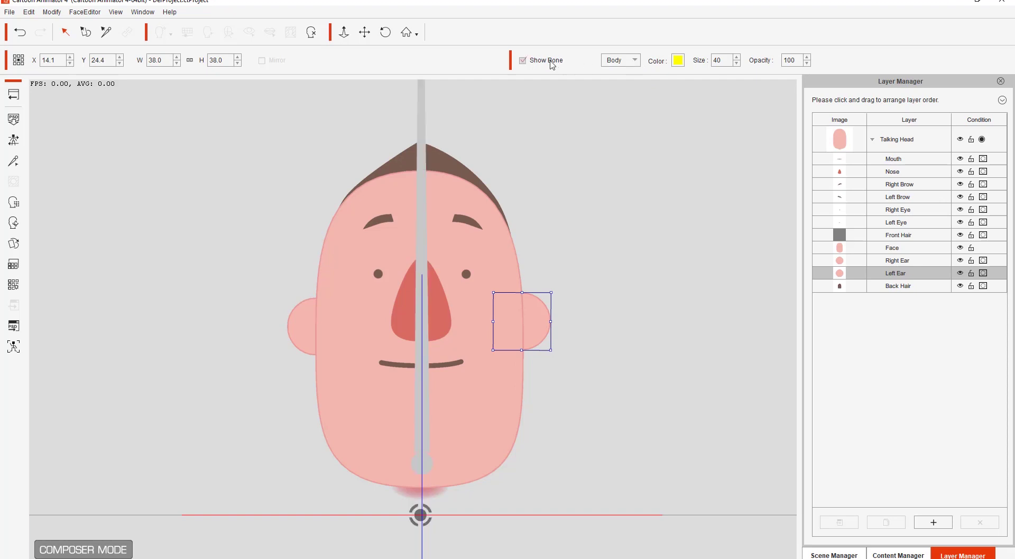
{"action": "left_click", "coordinate": [633, 65]}
{"action": "left_click", "coordinate": [625, 71]}
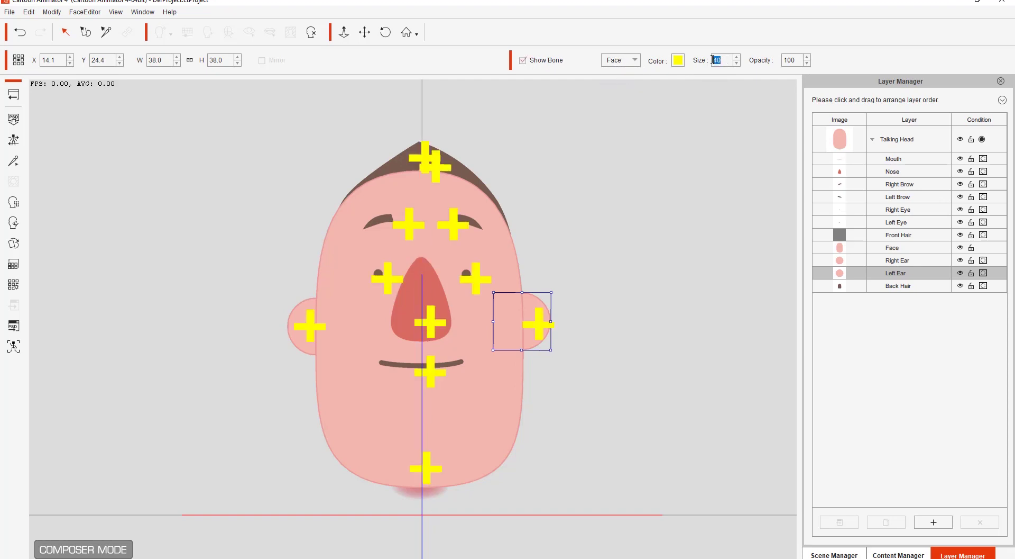
{"action": "left_click", "coordinate": [712, 59]}
{"action": "type", "text": "20"}
{"action": "key", "text": "Return"}
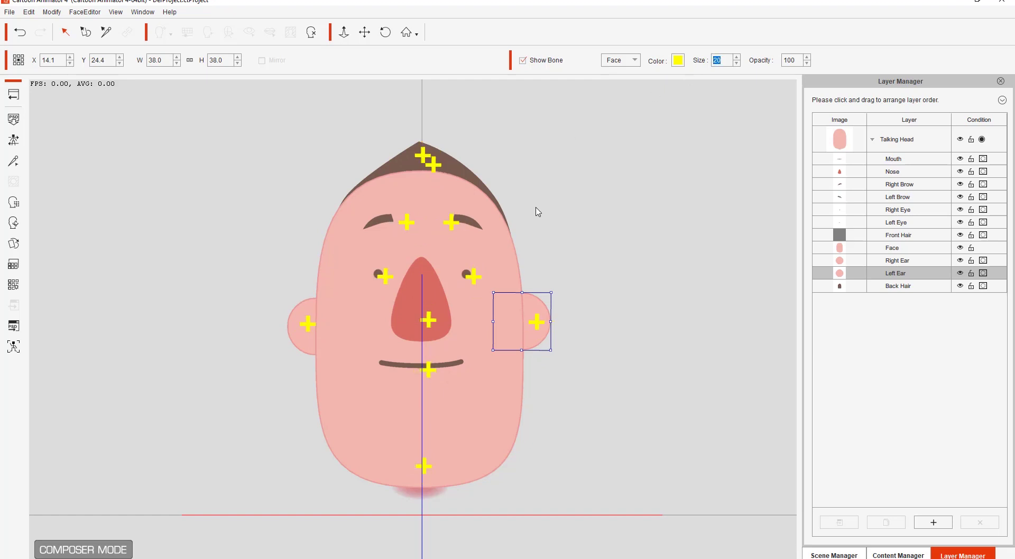
Check which face bones belong to the Right Ear, Front Hair and Right Eye layers
{"action": "left_click", "coordinate": [907, 263]}
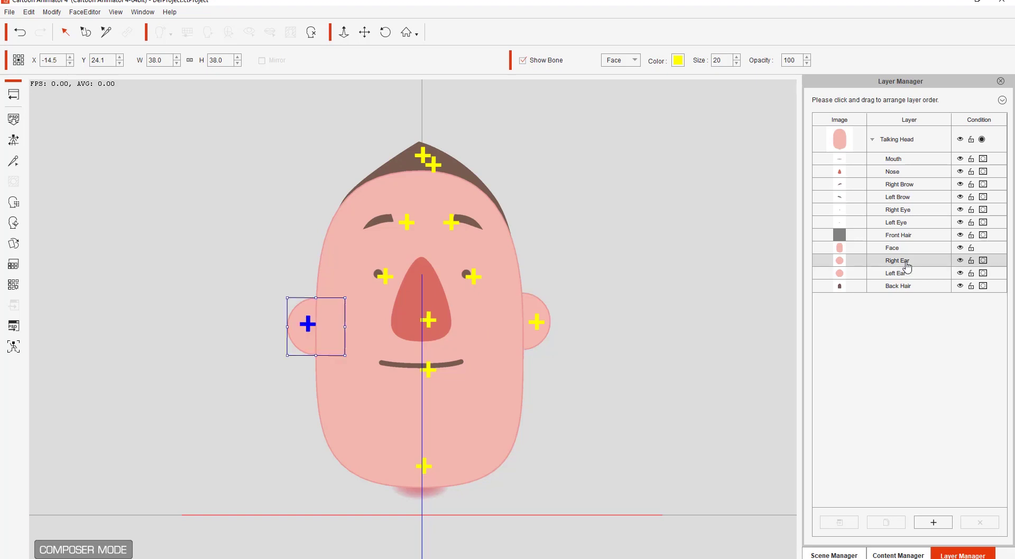
{"action": "left_click", "coordinate": [901, 235]}
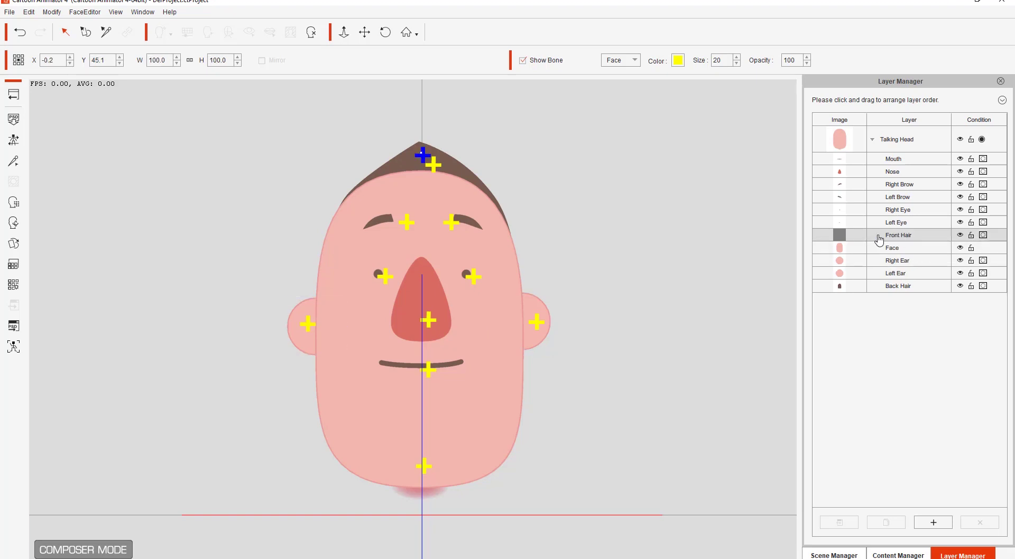
{"action": "left_click", "coordinate": [893, 210]}
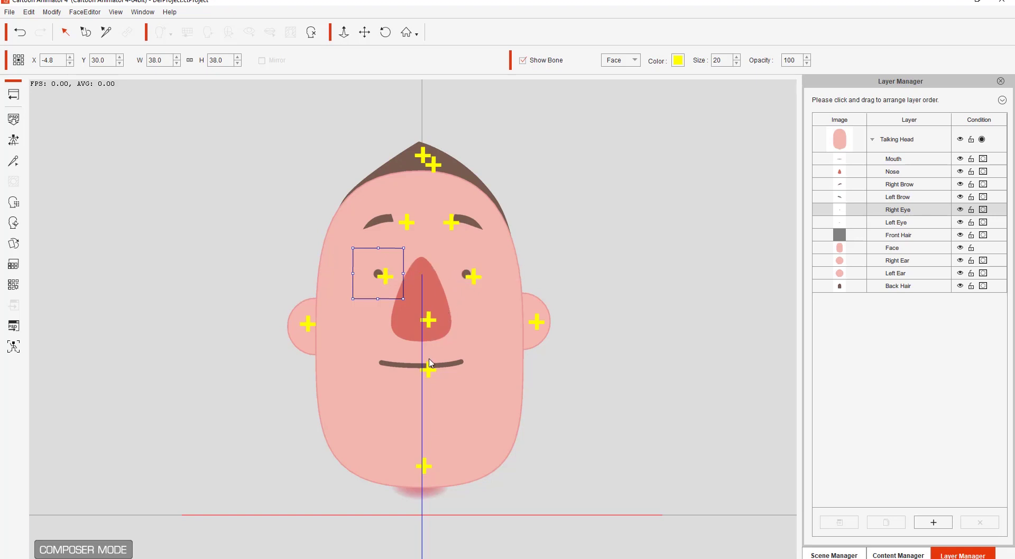
View the Right Eye's sprites in the Sprite Editor, close it, and nudge the right eye to about X -5.2, Y 30.4
{"action": "left_click", "coordinate": [387, 271]}
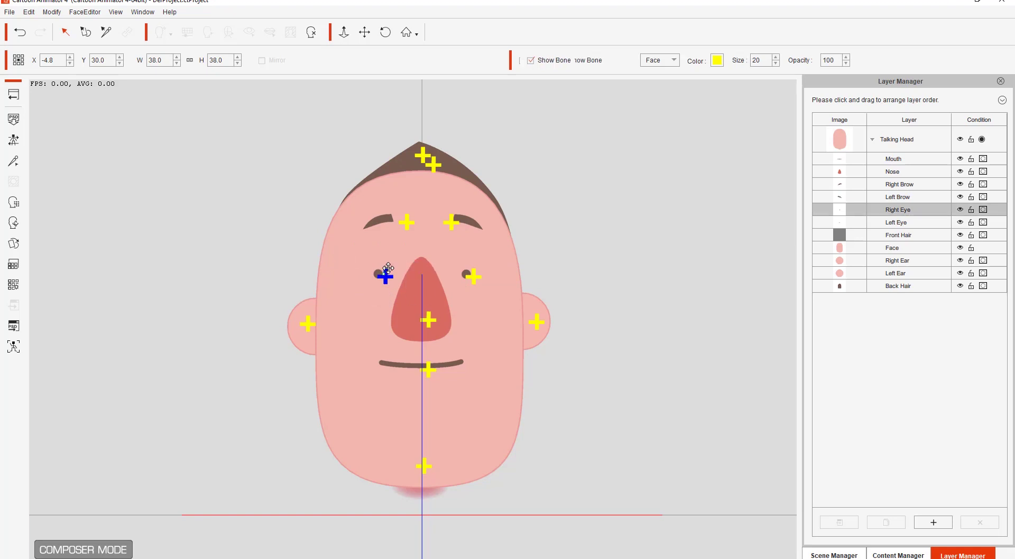
{"action": "double_click", "coordinate": [389, 267]}
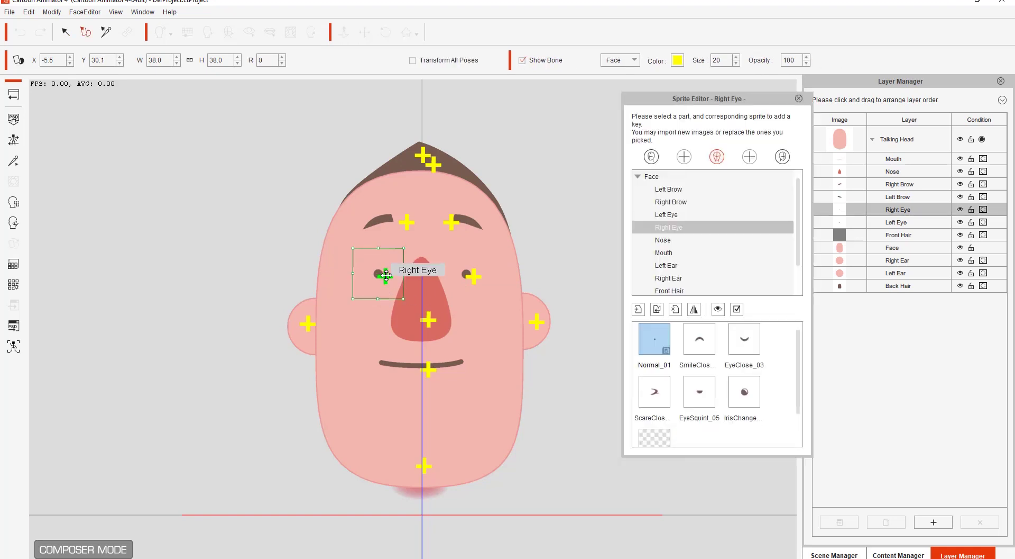
{"action": "left_click", "coordinate": [798, 99]}
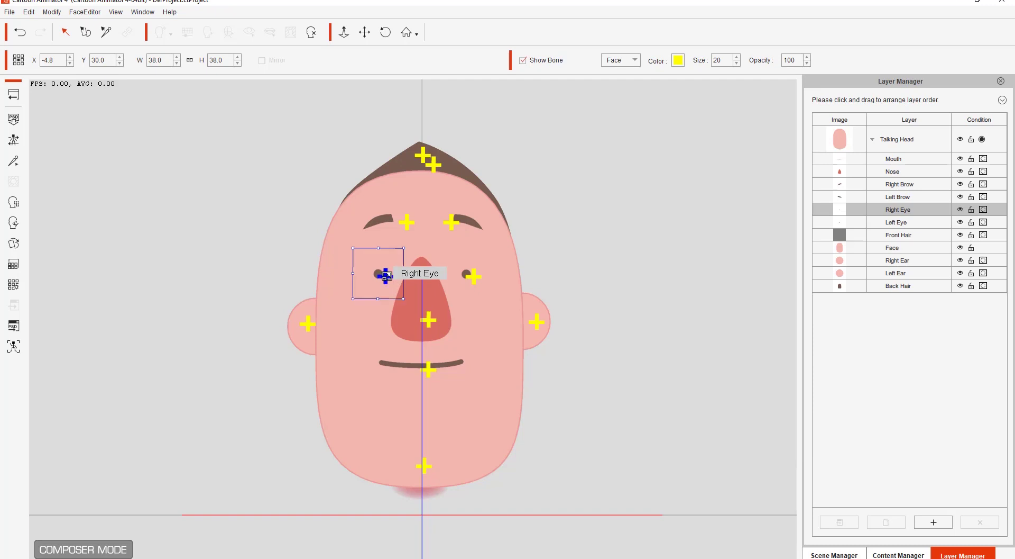
{"action": "mouse_move", "coordinate": [390, 258]}
{"action": "left_mouse_down"}
{"action": "mouse_move", "coordinate": [364, 253]}
{"action": "mouse_move", "coordinate": [388, 257]}
{"action": "left_mouse_up"}
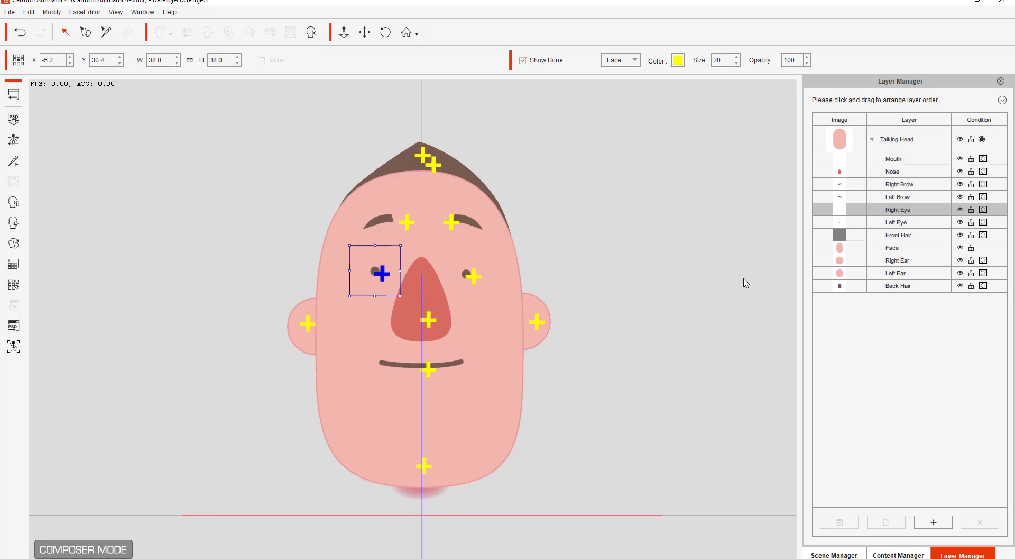
Check the Face layer and the layers stacked behind it: Right Ear, Left Ear and Back Hair
{"action": "left_click", "coordinate": [894, 247]}
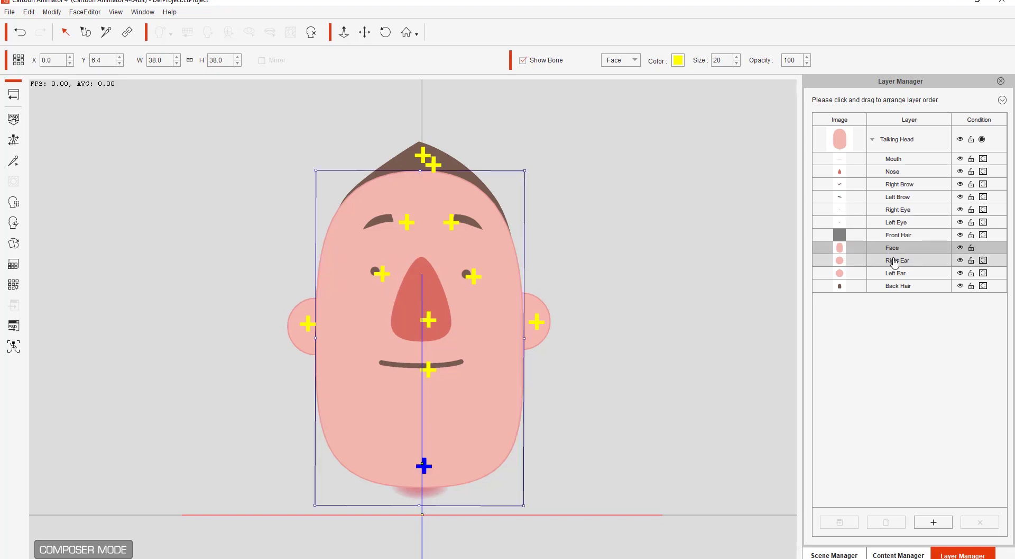
{"action": "left_click", "coordinate": [897, 260]}
{"action": "left_click", "coordinate": [896, 273]}
{"action": "left_click", "coordinate": [899, 286]}
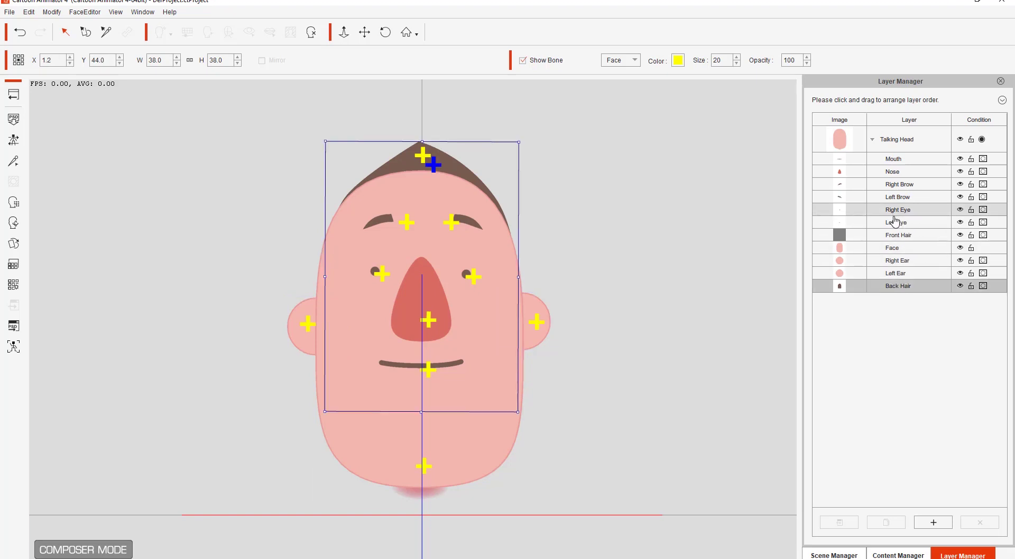
Toggle the Face layer's visibility repeatedly and leave it hidden to expose the ears and back hair
{"action": "left_click", "coordinate": [894, 250]}
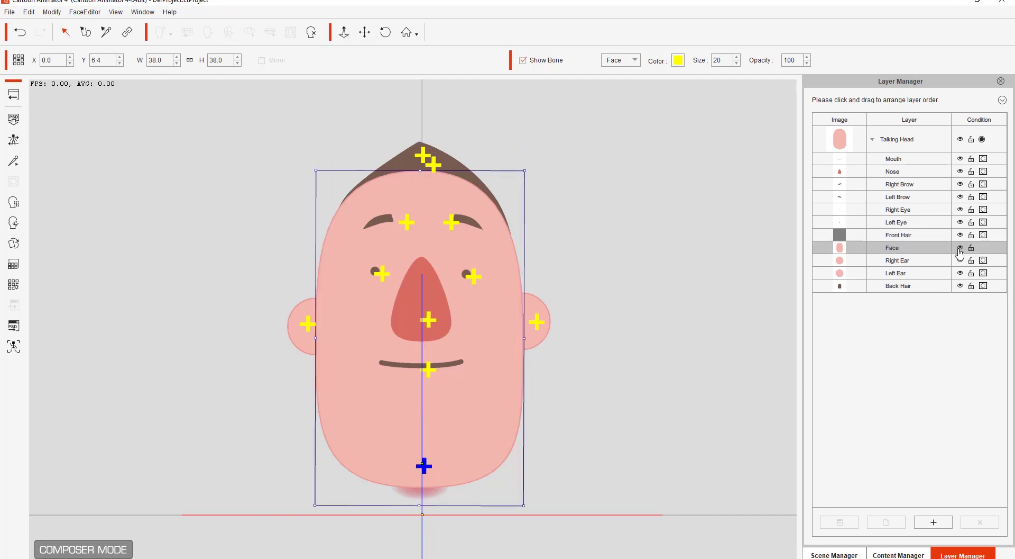
{"action": "left_click", "coordinate": [961, 249]}
{"action": "left_click", "coordinate": [961, 249]}
{"action": "left_click", "coordinate": [961, 249]}
{"action": "left_click", "coordinate": [961, 249]}
{"action": "left_click", "coordinate": [961, 249]}
{"action": "left_click", "coordinate": [961, 249]}
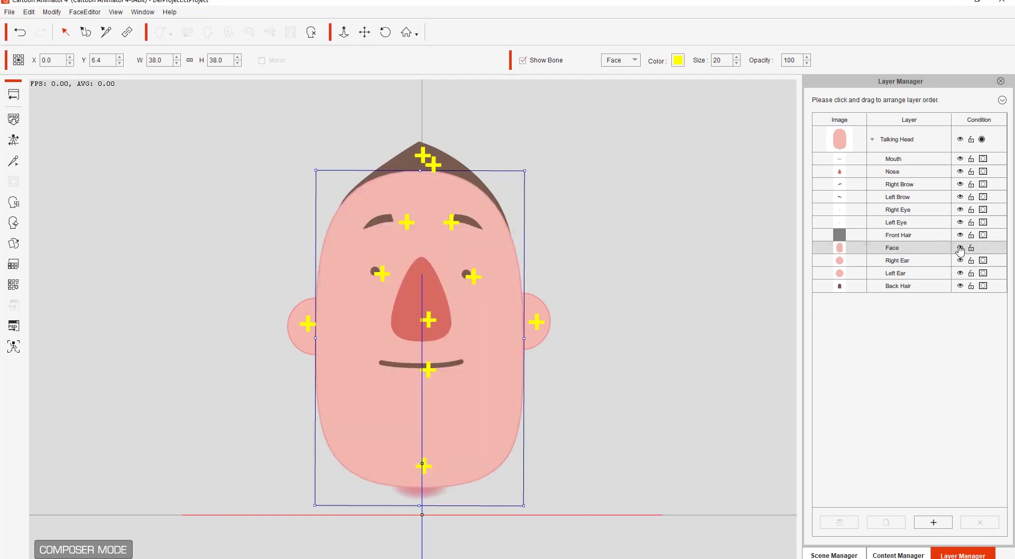
{"action": "left_click", "coordinate": [961, 249]}
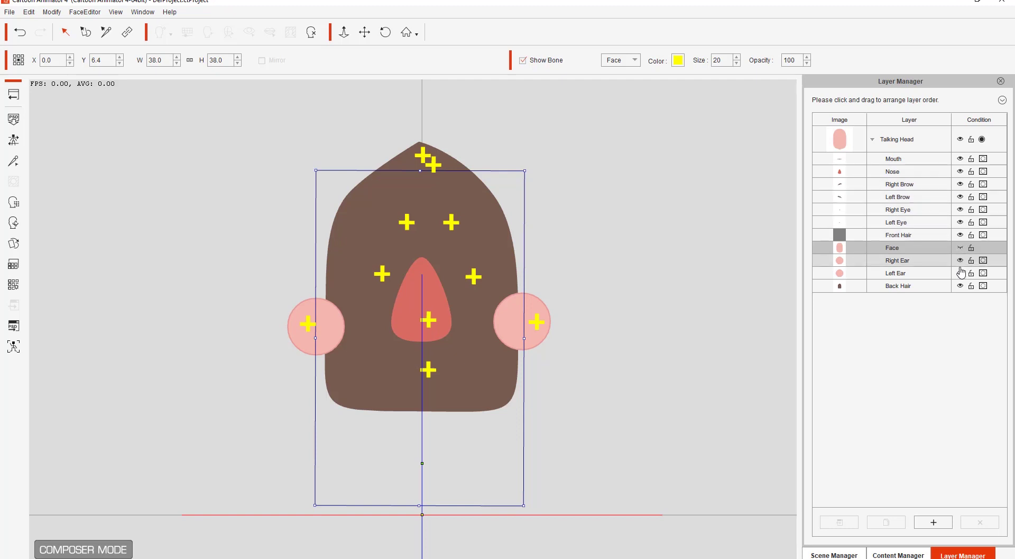
Toggle the Back Hair layer's visibility off and on, and show the Face layer again
{"action": "left_click", "coordinate": [961, 286]}
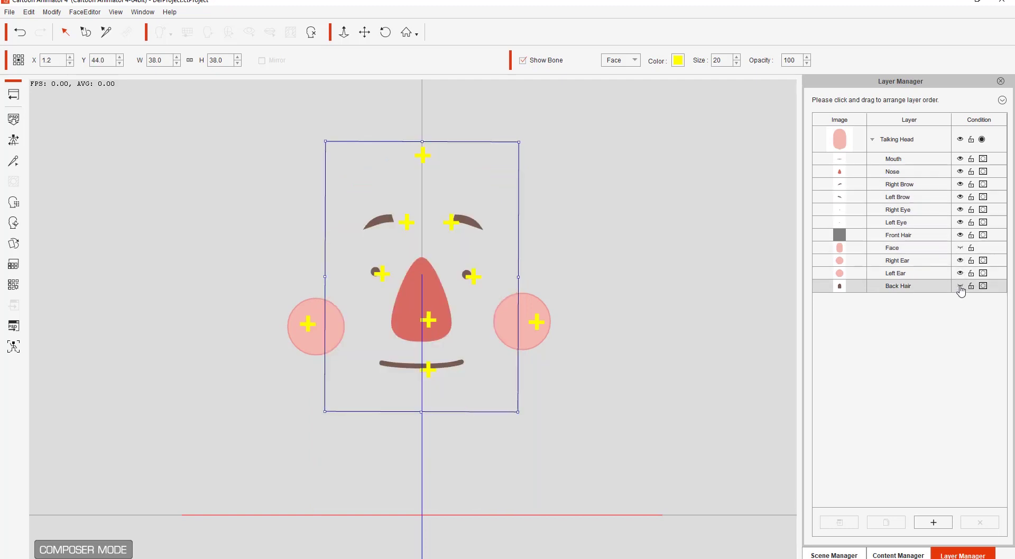
{"action": "left_click", "coordinate": [961, 286]}
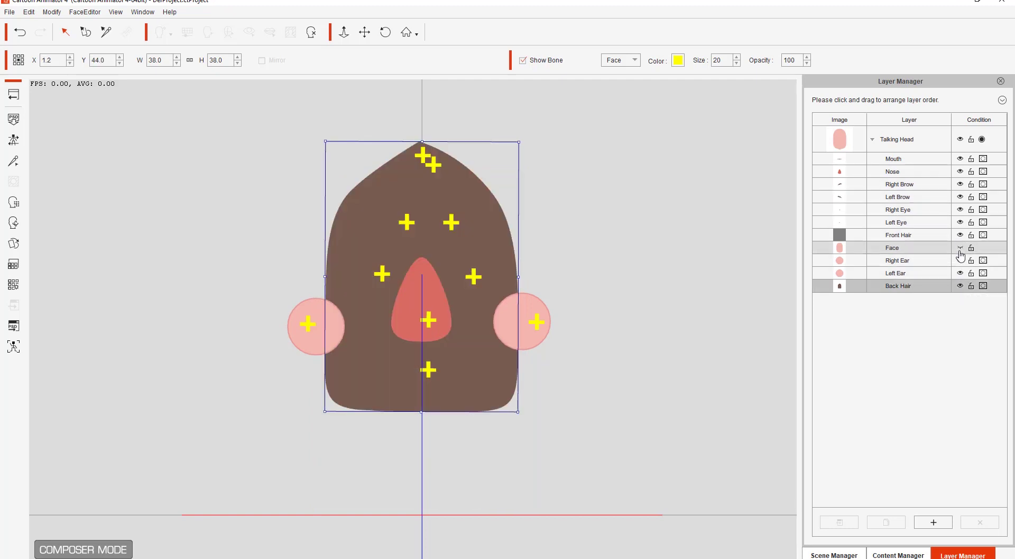
{"action": "left_click", "coordinate": [961, 249]}
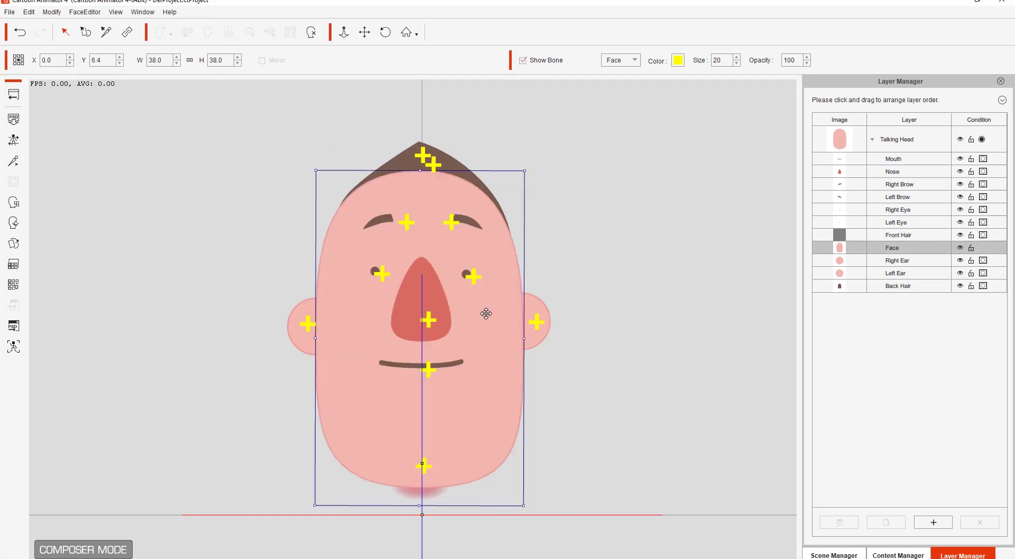
View the Face's sprites in the Sprite Editor, close the editor, and reopen it for the Face
{"action": "left_click", "coordinate": [12, 244]}
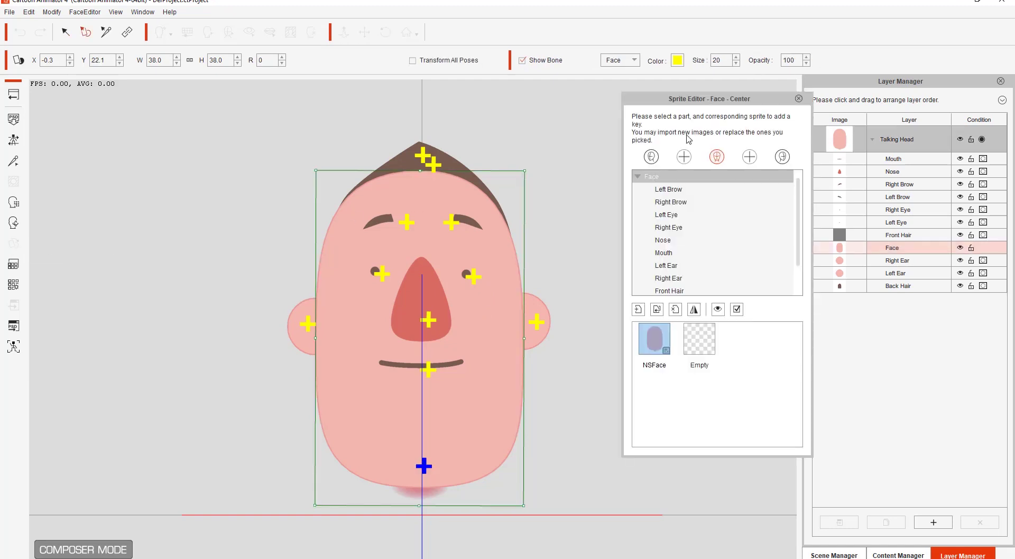
{"action": "left_click", "coordinate": [799, 99]}
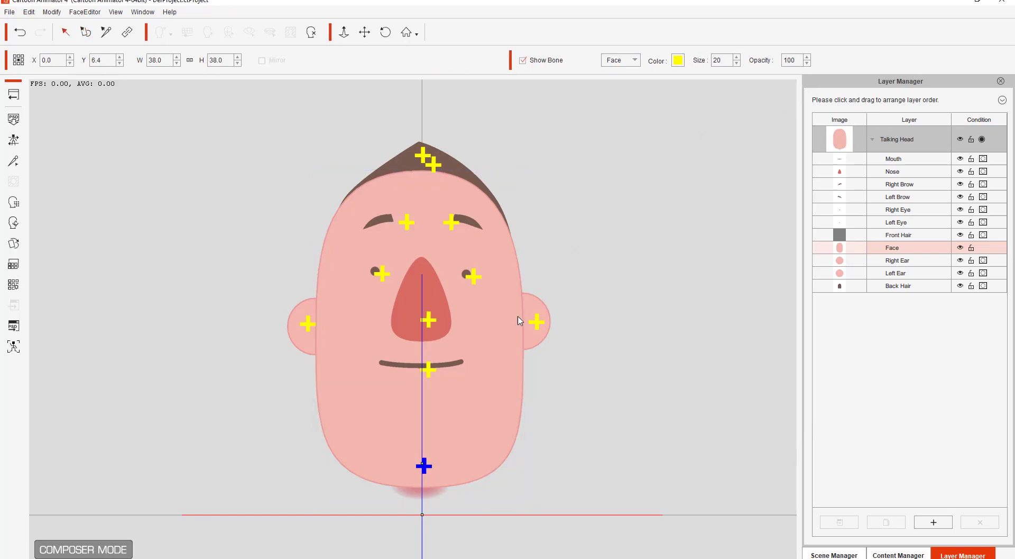
{"action": "left_click", "coordinate": [509, 356]}
{"action": "key", "text": "s"}
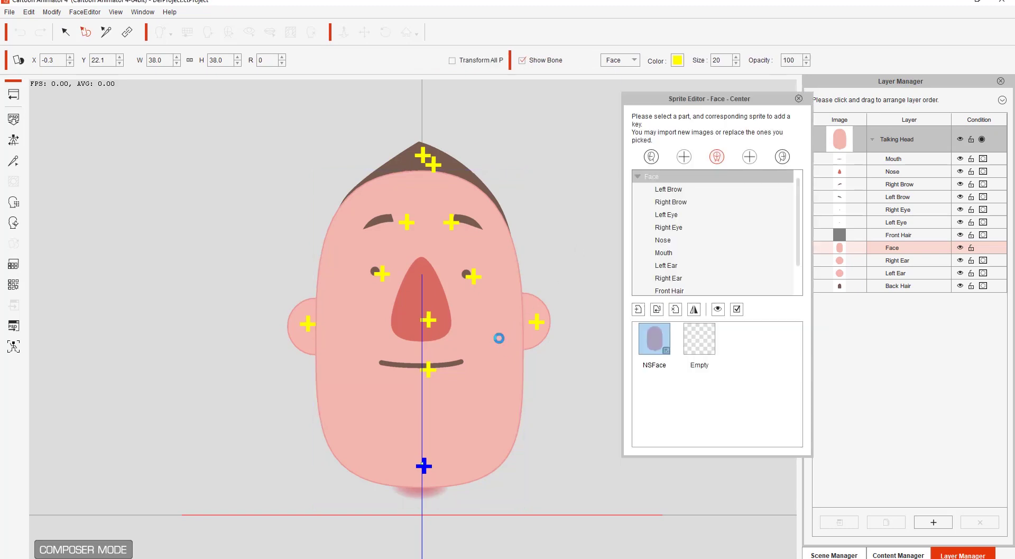
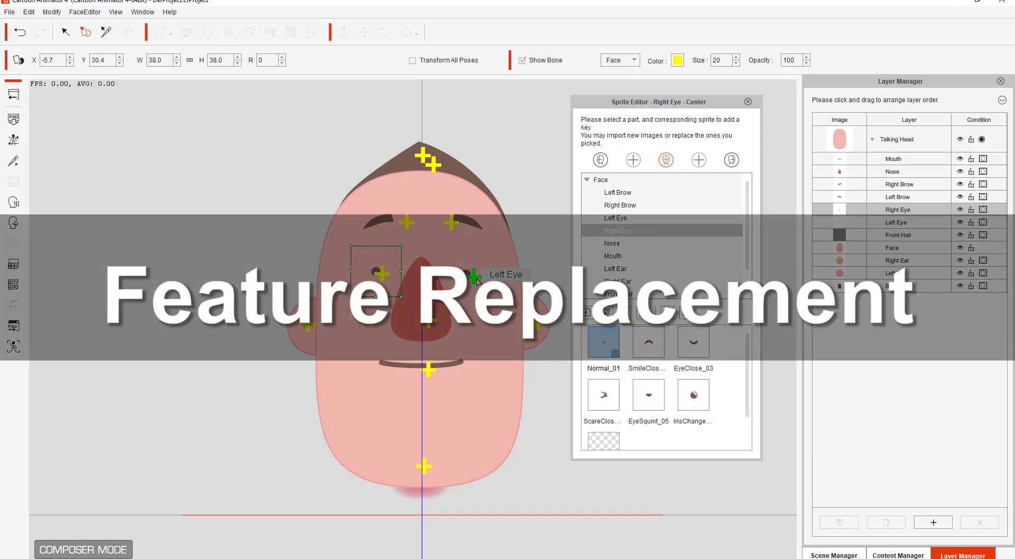
Replace the Face's NSFace sprite with the Jowl image from the 12_1_Basics of Head Component folder
{"action": "left_click", "coordinate": [516, 314]}
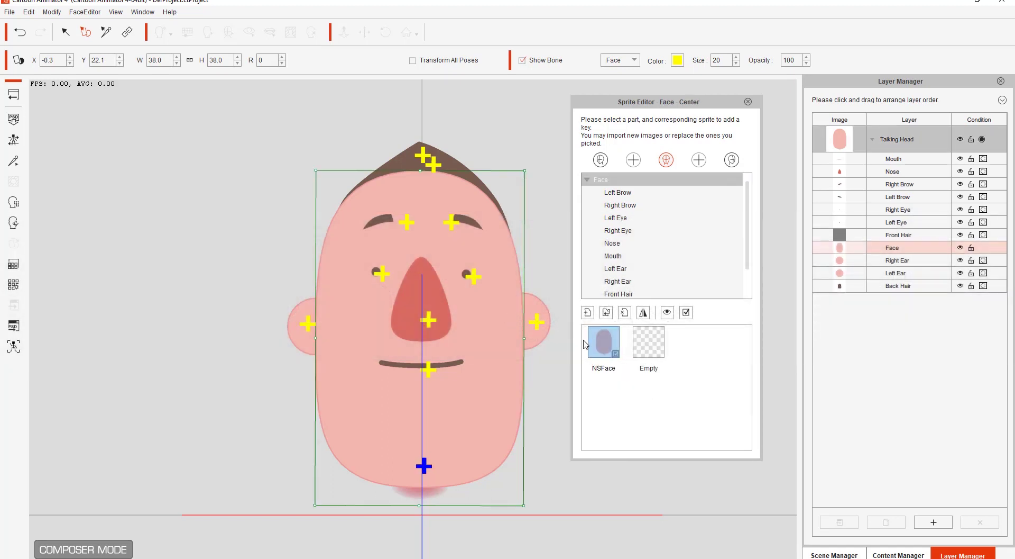
{"action": "left_click", "coordinate": [606, 312]}
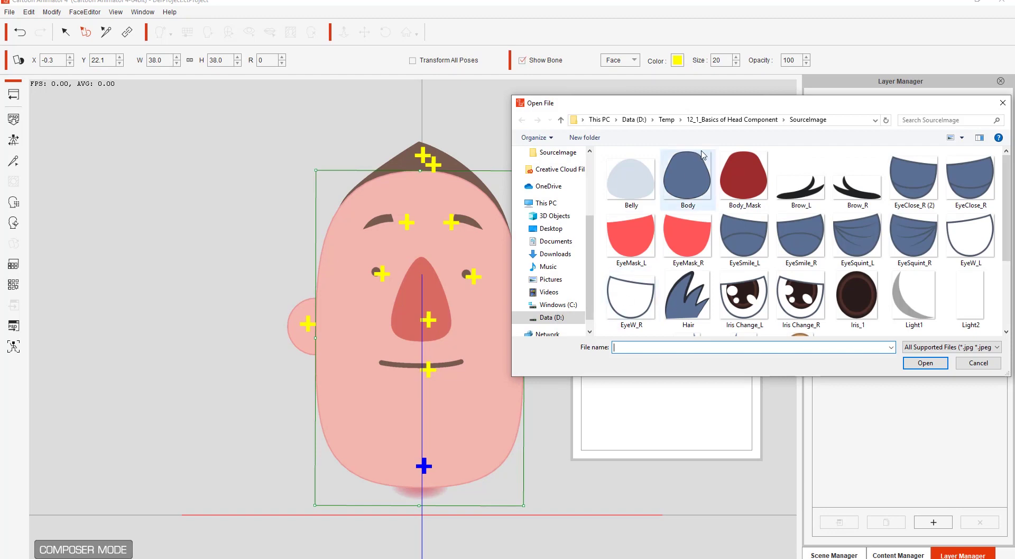
{"action": "left_click", "coordinate": [733, 119]}
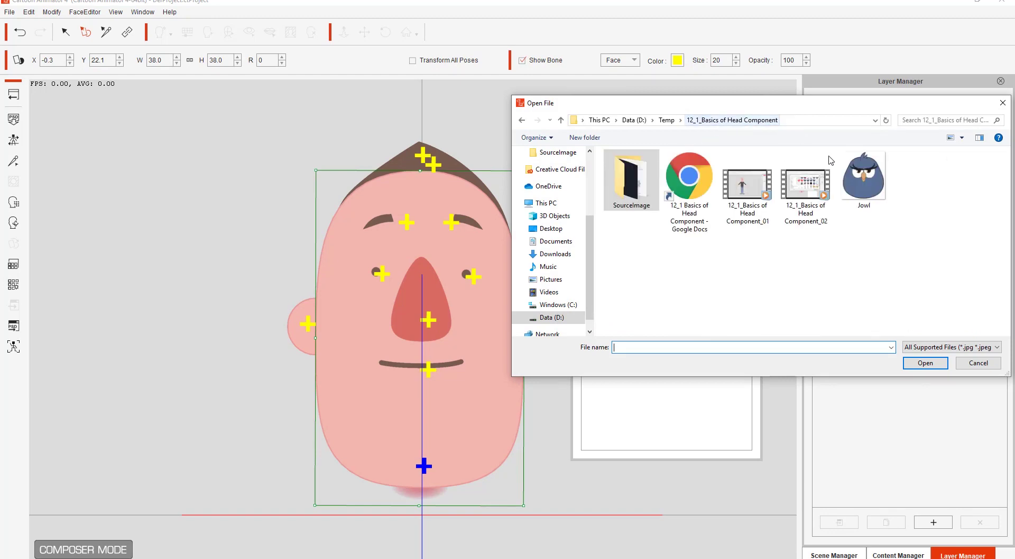
{"action": "double_click", "coordinate": [861, 179]}
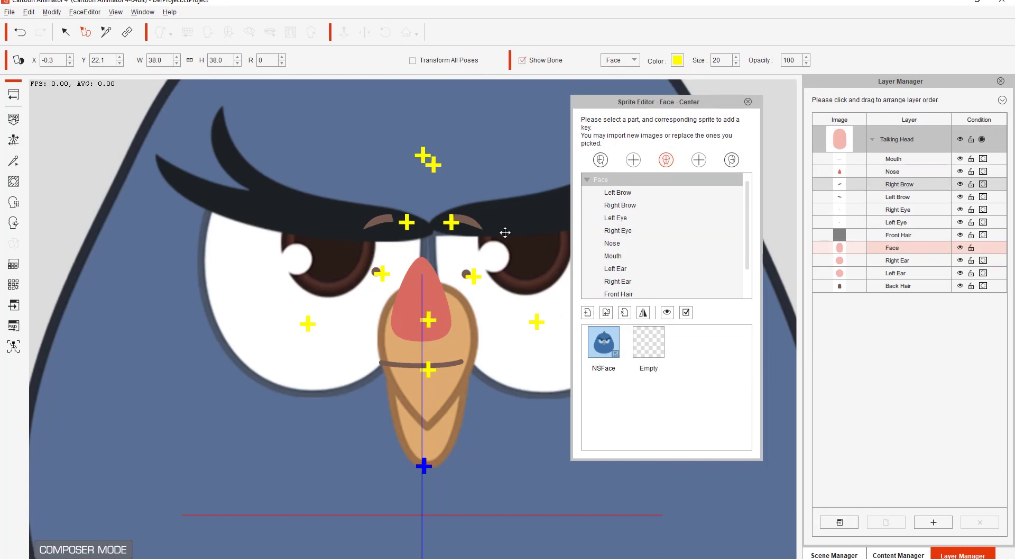
{"action": "scroll", "coordinate": [502, 200], "scroll_direction": "down", "scroll_amount": 5}
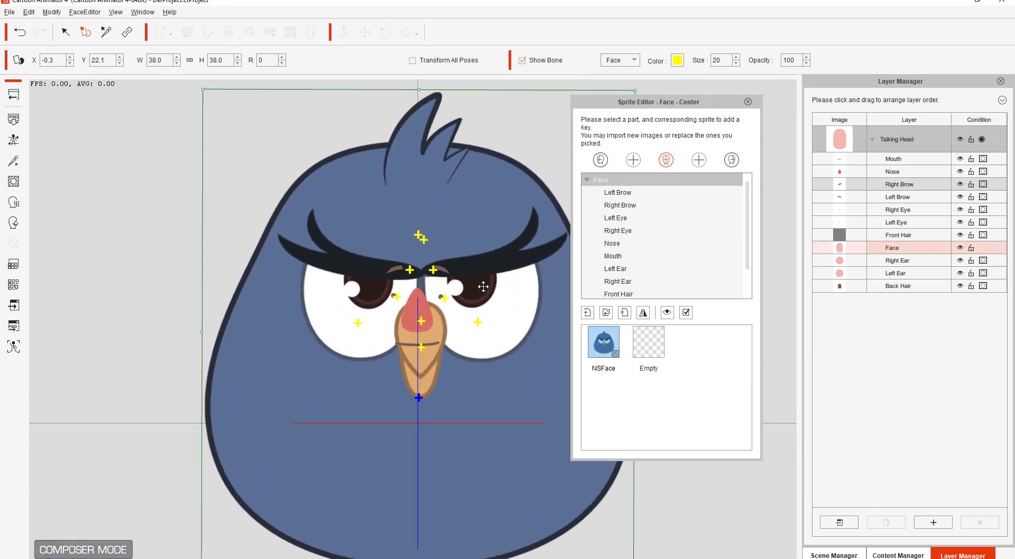
{"action": "scroll", "coordinate": [484, 321], "scroll_direction": "down", "scroll_amount": 3}
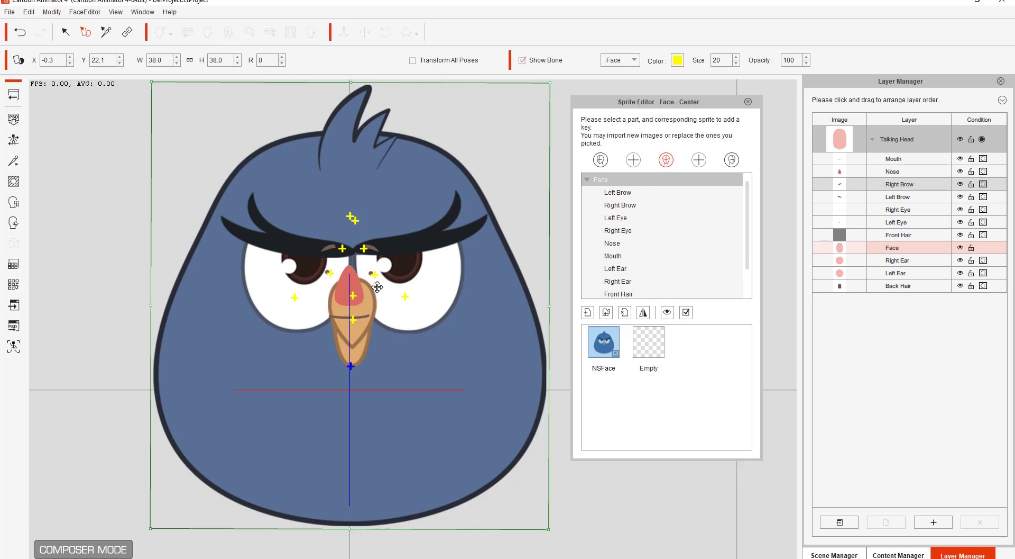
{"action": "left_click_drag", "start_coordinate": [417, 342], "coordinate": [399, 344]}
{"action": "scroll", "coordinate": [399, 343], "scroll_direction": "down", "scroll_amount": 2}
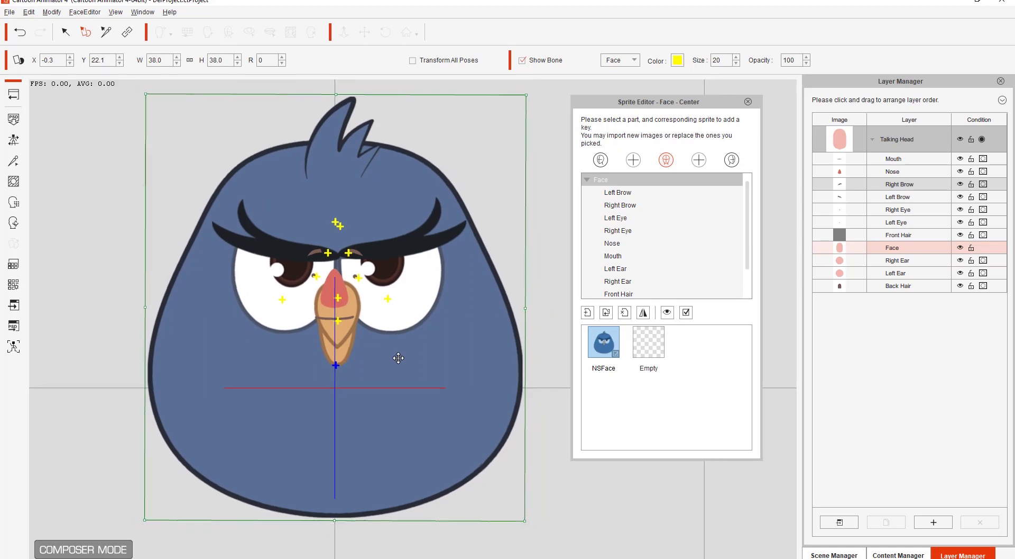
Close the Sprite Editor, select the Left Ear bone, and set the bone display size to 40
{"action": "left_click", "coordinate": [388, 301]}
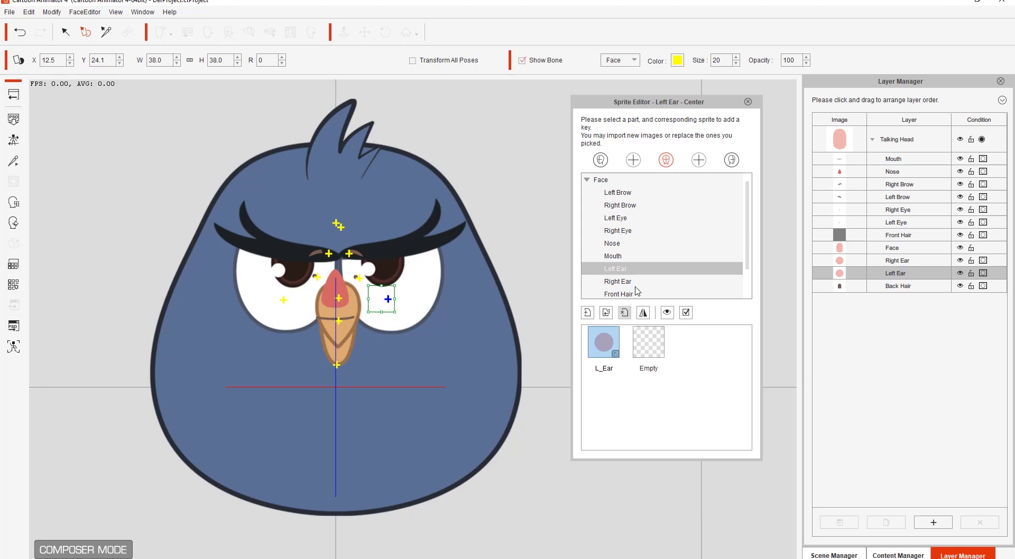
{"action": "left_click", "coordinate": [748, 101]}
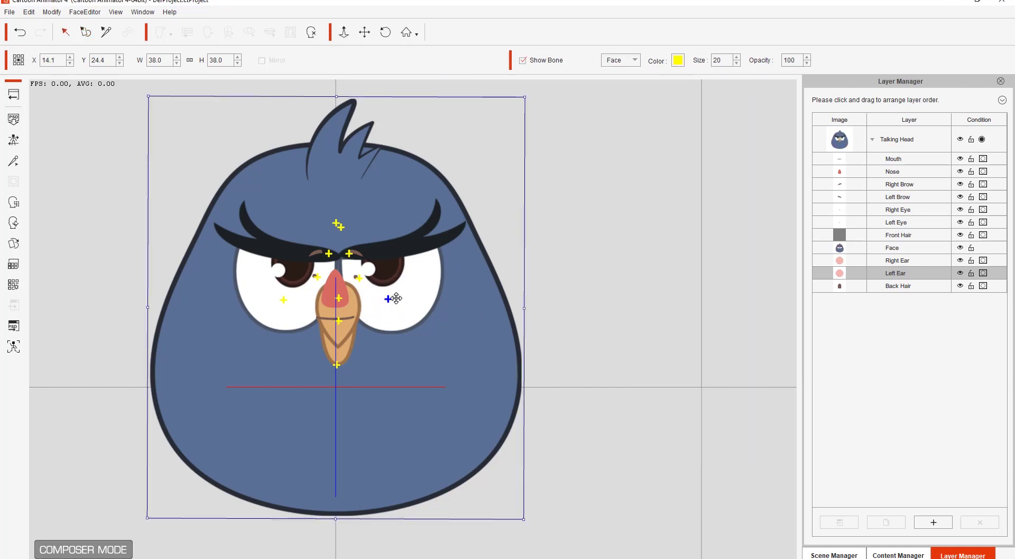
{"action": "left_click_drag", "start_coordinate": [392, 294], "coordinate": [407, 298]}
{"action": "key", "text": "ctrl+z"}
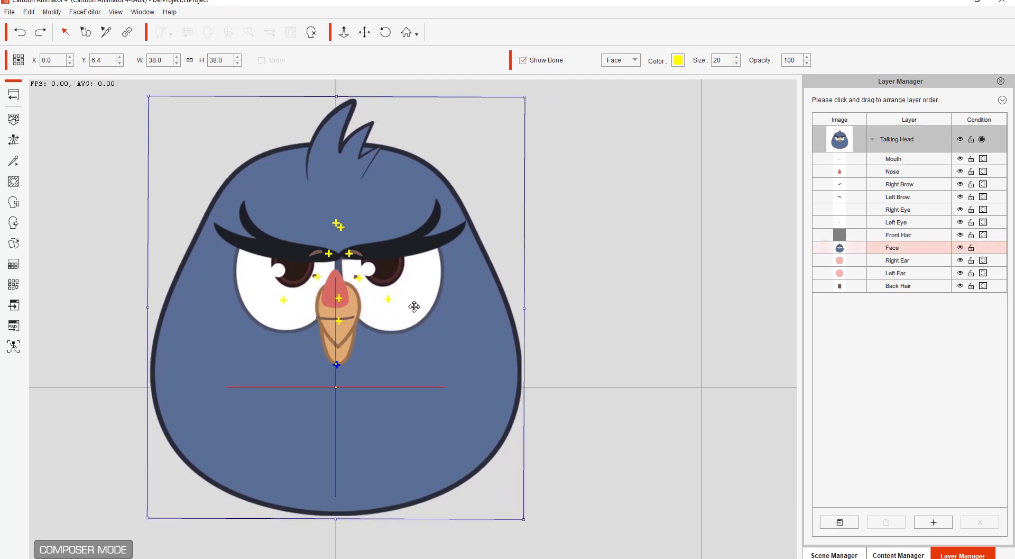
{"action": "left_click", "coordinate": [390, 296]}
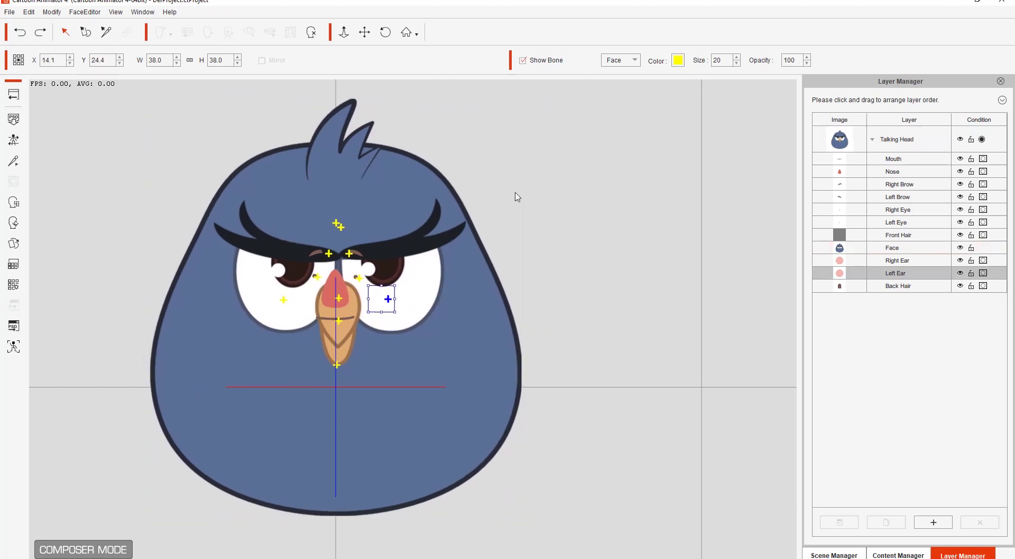
{"action": "left_click", "coordinate": [705, 59]}
{"action": "type", "text": "40"}
{"action": "key", "text": "Return"}
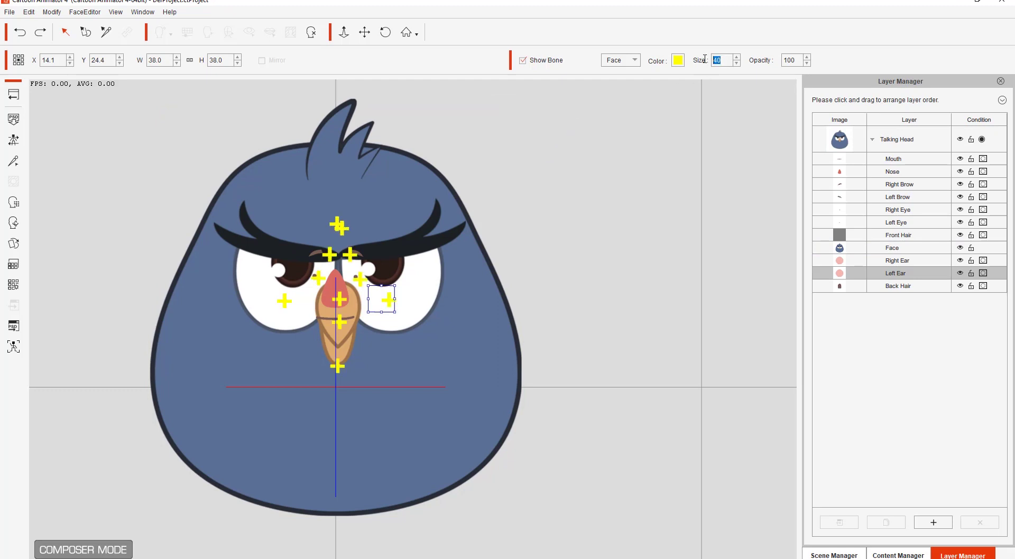
Move the Left Ear bone to about X 46.9, Y 28.4 and the Right Ear bone to the opposite edge, and delete both ear sprites
{"action": "left_click_drag", "start_coordinate": [389, 299], "coordinate": [509, 285]}
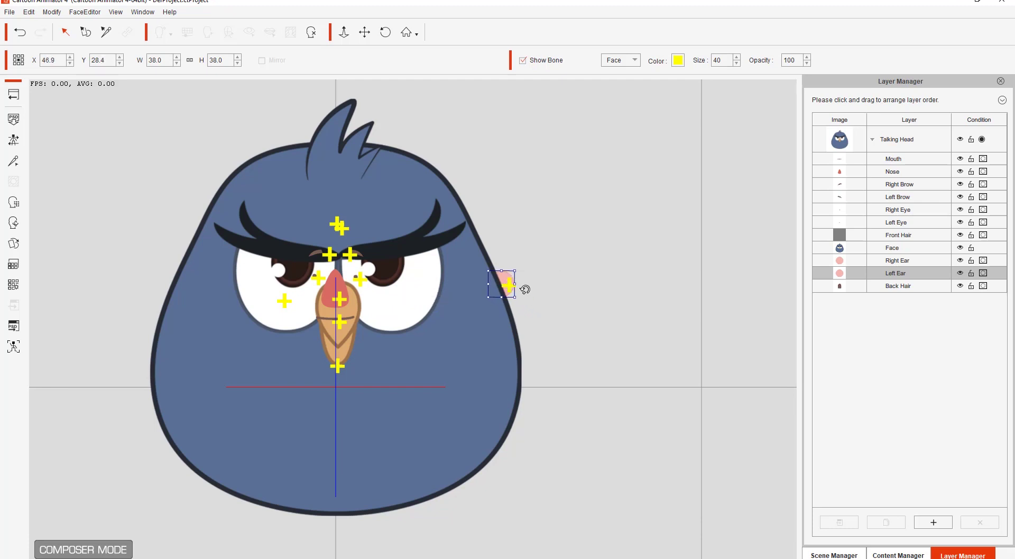
{"action": "key", "text": "Delete"}
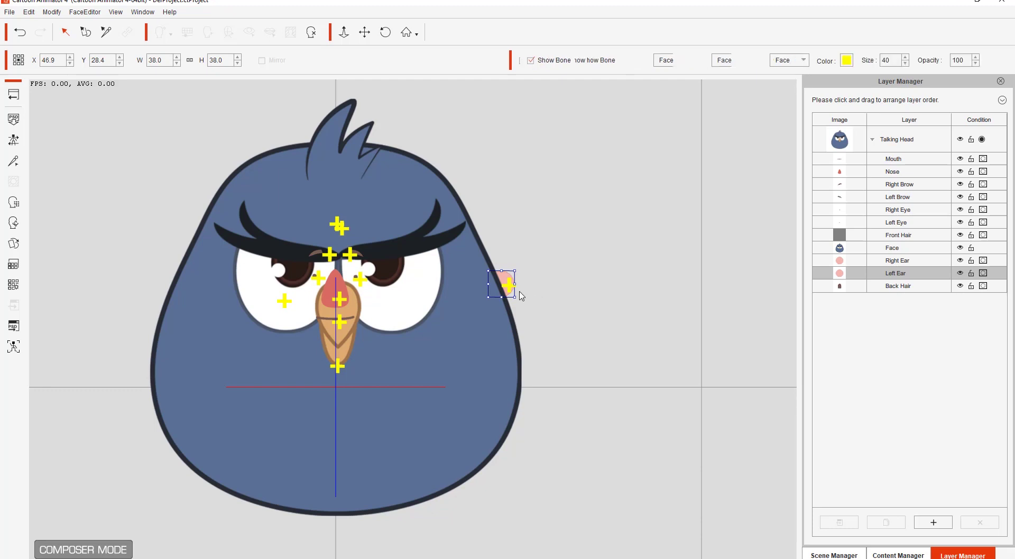
{"action": "left_click", "coordinate": [895, 272]}
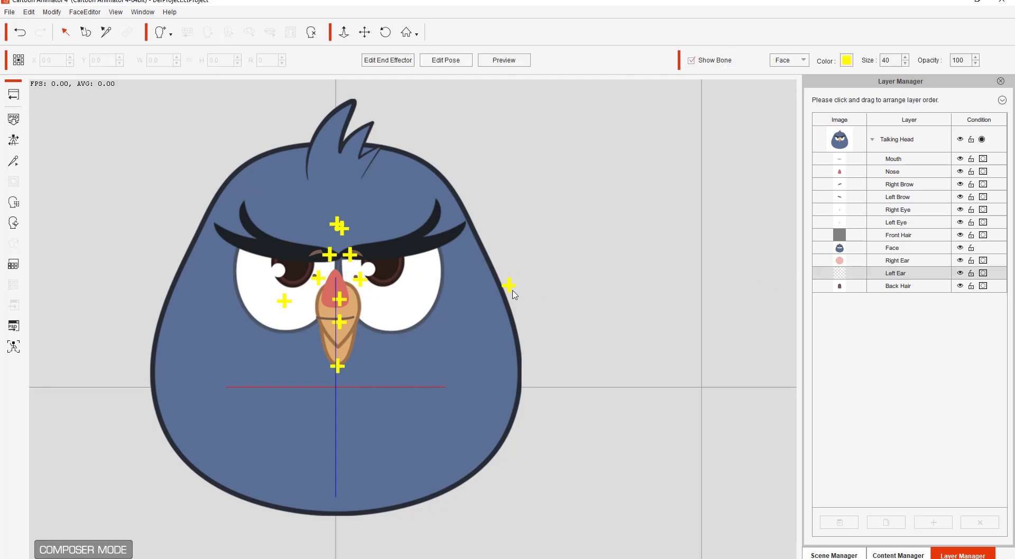
{"action": "left_click", "coordinate": [511, 286]}
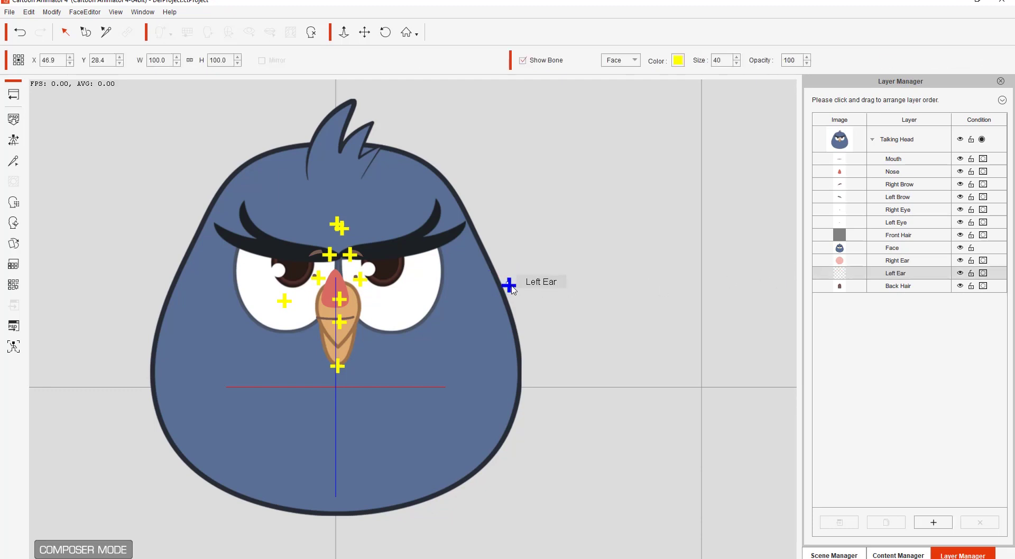
{"action": "left_click", "coordinate": [285, 300]}
{"action": "left_click_drag", "start_coordinate": [275, 299], "coordinate": [169, 287]}
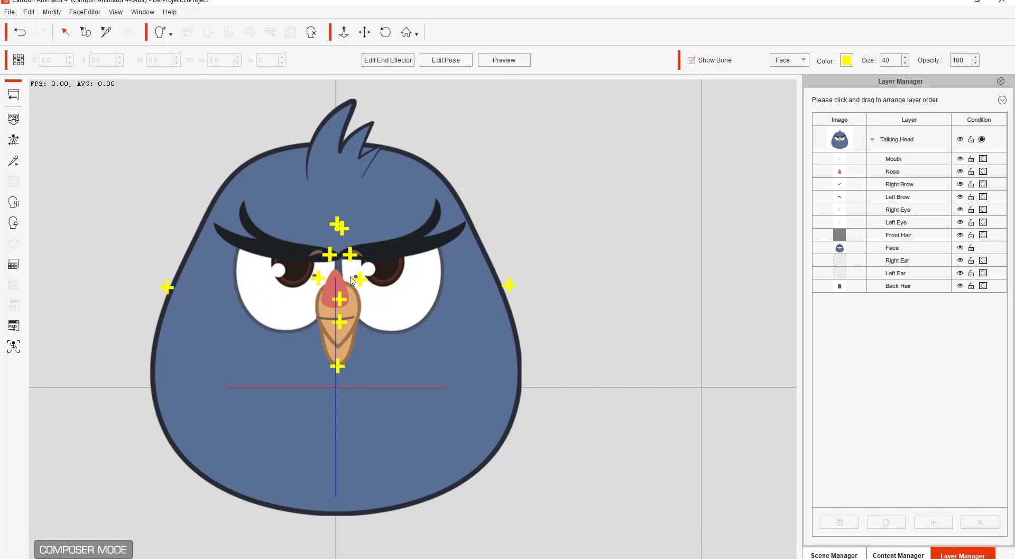
Replace the Front Hair's empty sprite with the Hair image from the SourceImage folder
{"action": "left_click", "coordinate": [336, 223]}
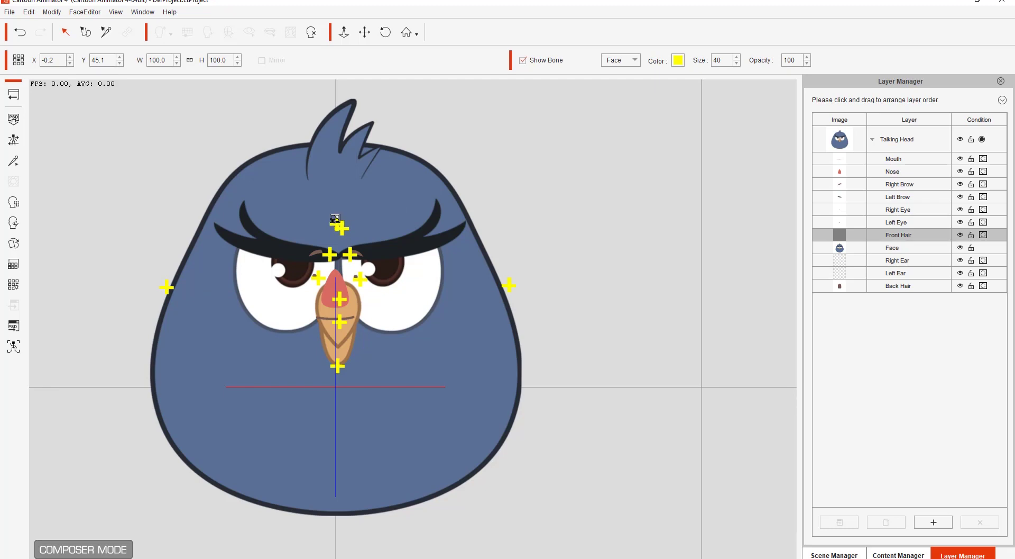
{"action": "scroll", "coordinate": [352, 244], "scroll_direction": "up", "scroll_amount": 3}
{"action": "scroll", "coordinate": [352, 244], "scroll_direction": "down", "scroll_amount": 1}
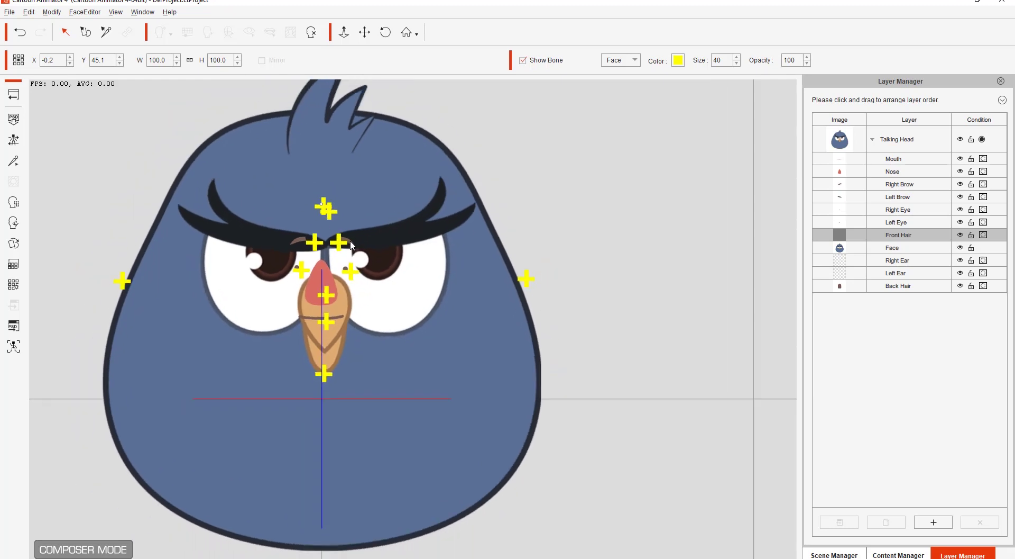
{"action": "double_click", "coordinate": [325, 207]}
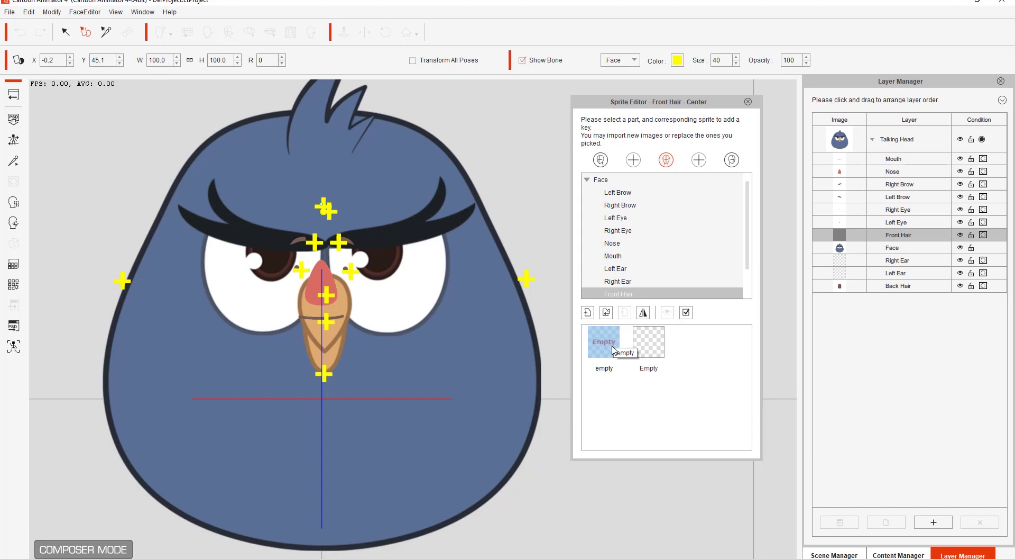
{"action": "left_click", "coordinate": [606, 314]}
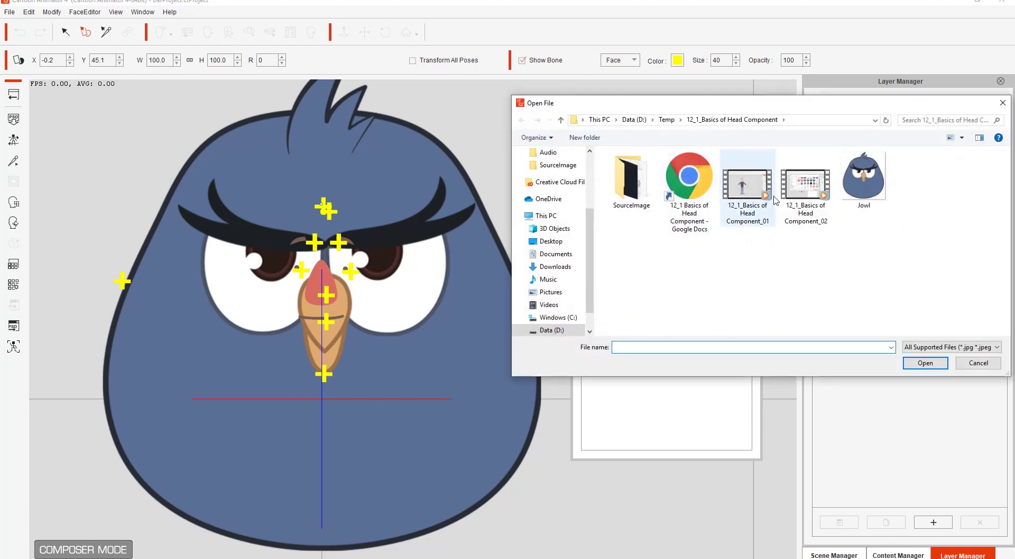
{"action": "double_click", "coordinate": [631, 178]}
{"action": "double_click", "coordinate": [697, 296]}
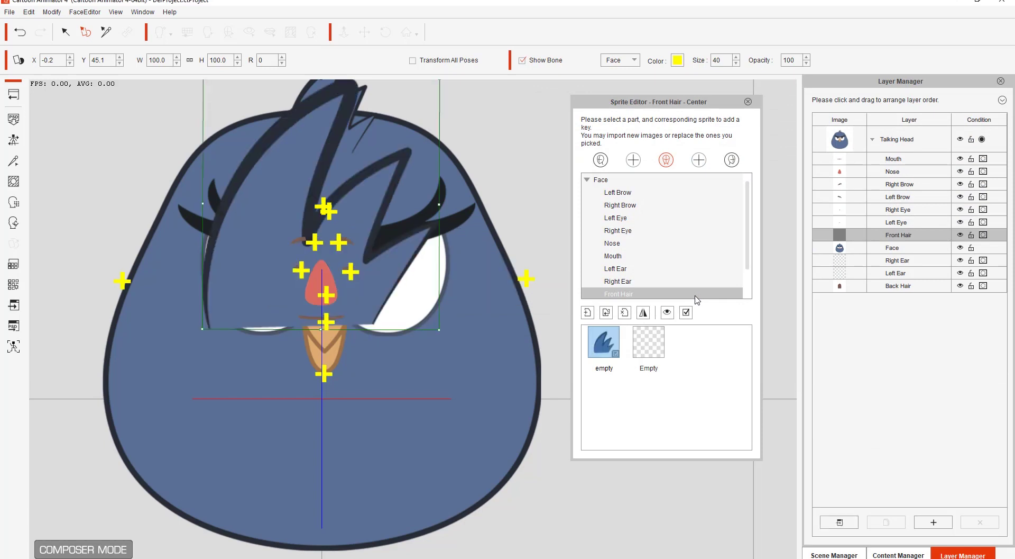
Scale the Front Hair sprite to about 40.2, place it on the head's tuft at about X 2.5, Y 67.8, and close the Sprite Editor
{"action": "scroll", "coordinate": [503, 207], "scroll_direction": "down", "scroll_amount": 3}
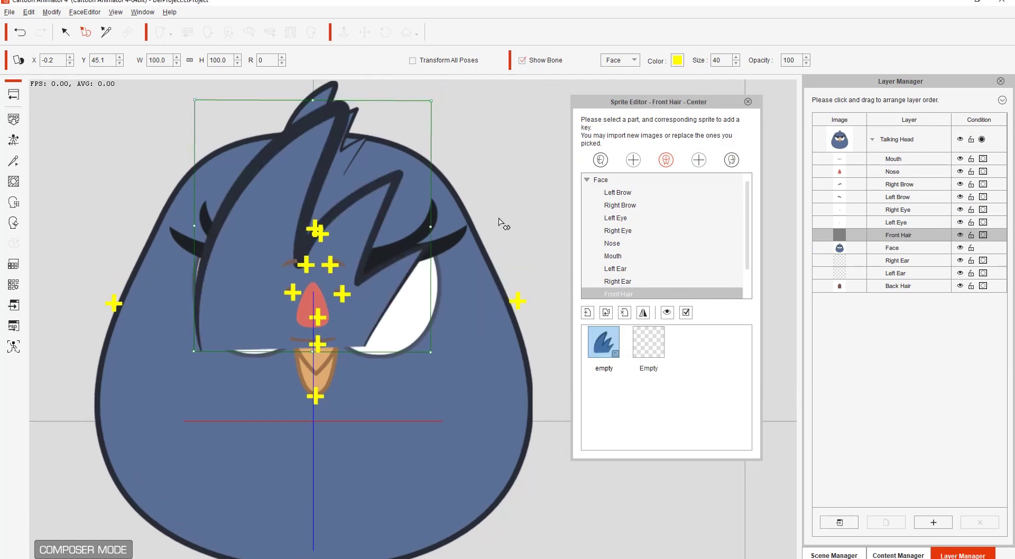
{"action": "mouse_move", "coordinate": [373, 346]}
{"action": "left_mouse_down"}
{"action": "mouse_move", "coordinate": [381, 214]}
{"action": "mouse_move", "coordinate": [401, 212]}
{"action": "left_mouse_up"}
{"action": "scroll", "coordinate": [465, 212], "scroll_direction": "down", "scroll_amount": 2}
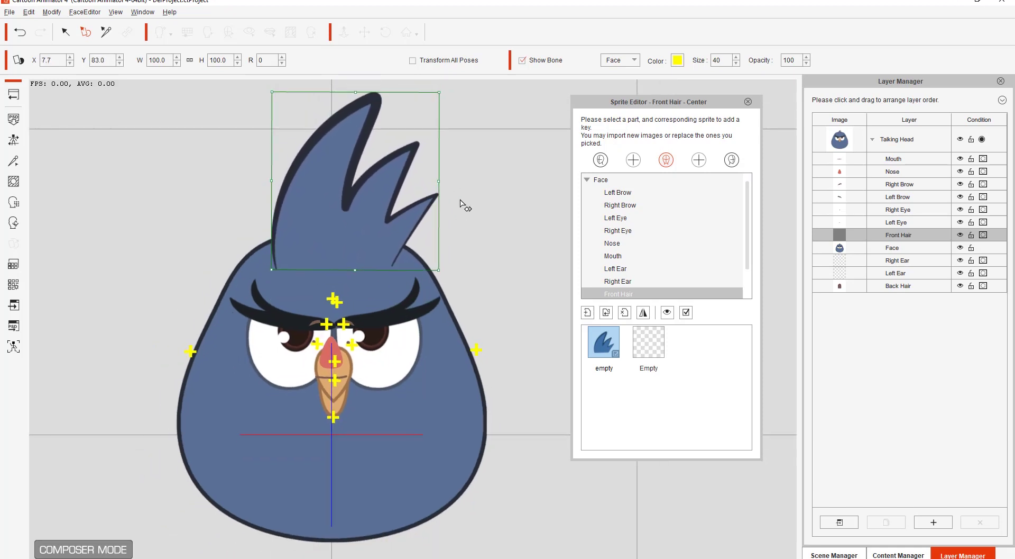
{"action": "left_click_drag", "start_coordinate": [433, 116], "coordinate": [378, 169]}
{"action": "left_click_drag", "start_coordinate": [355, 211], "coordinate": [339, 255]}
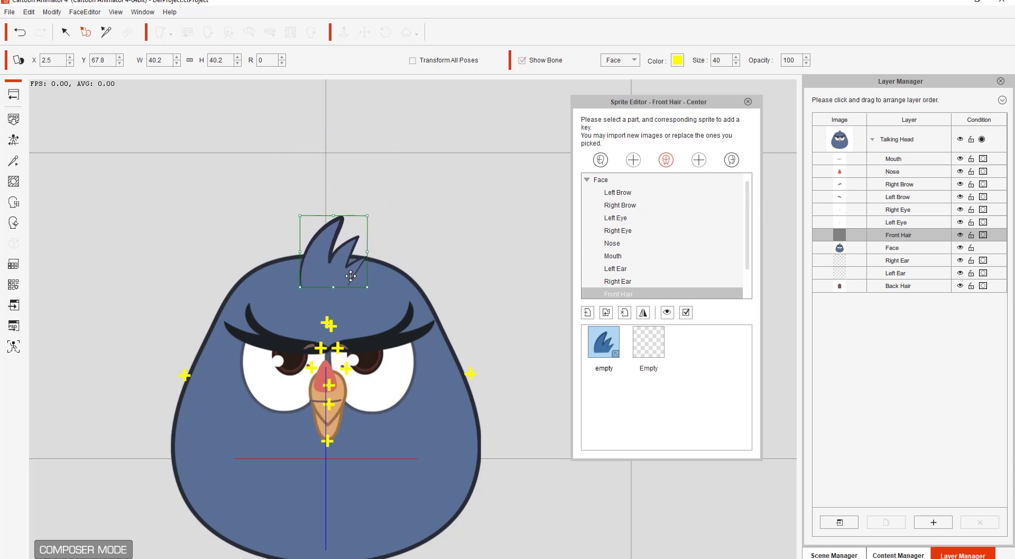
{"action": "left_click", "coordinate": [748, 102]}
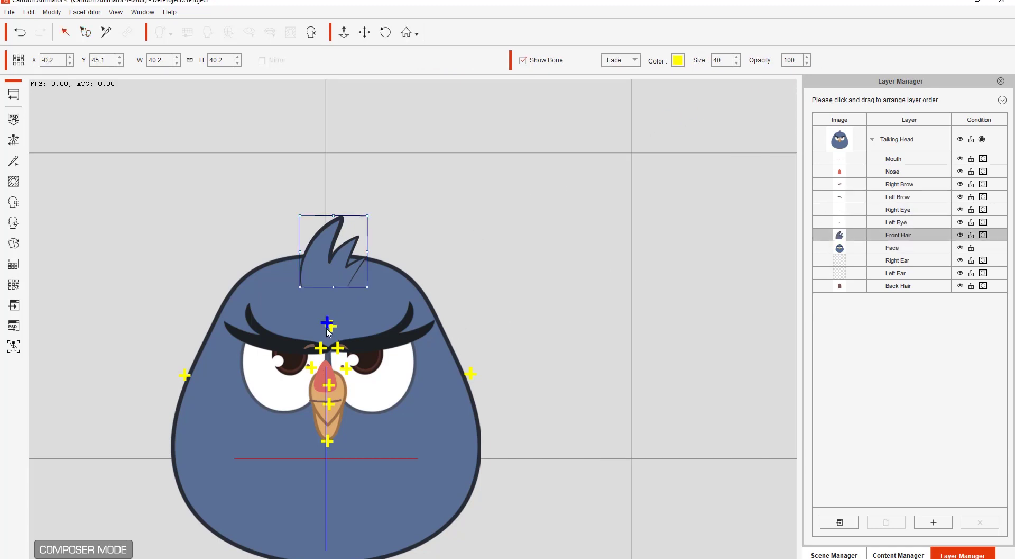
Raise the Front Hair bone to about Y 59.3, and move its sprite back onto the tuft at about Y 68.3 in the Sprite Editor
{"action": "left_click_drag", "start_coordinate": [335, 280], "coordinate": [336, 237]}
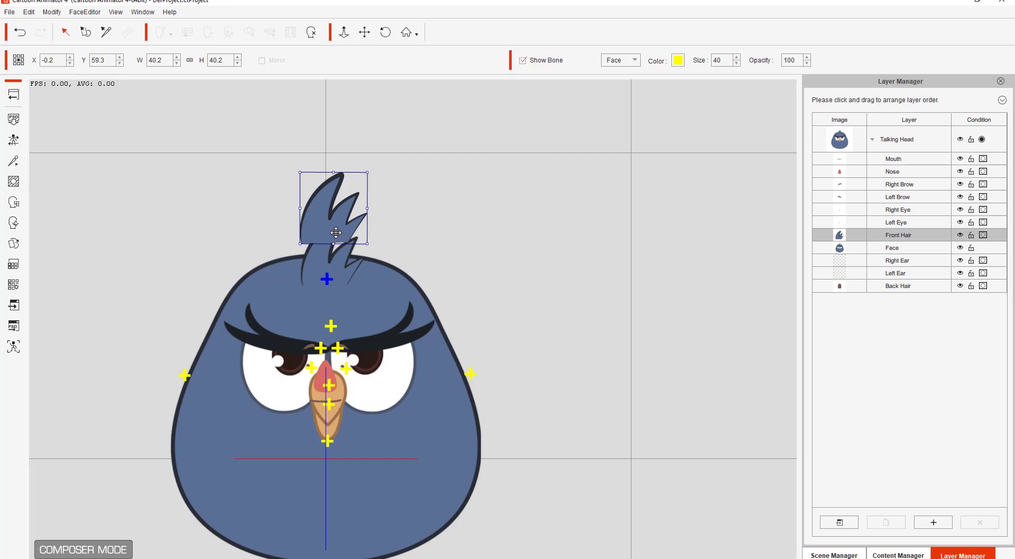
{"action": "double_click", "coordinate": [336, 232]}
{"action": "left_click_drag", "start_coordinate": [348, 226], "coordinate": [348, 265]}
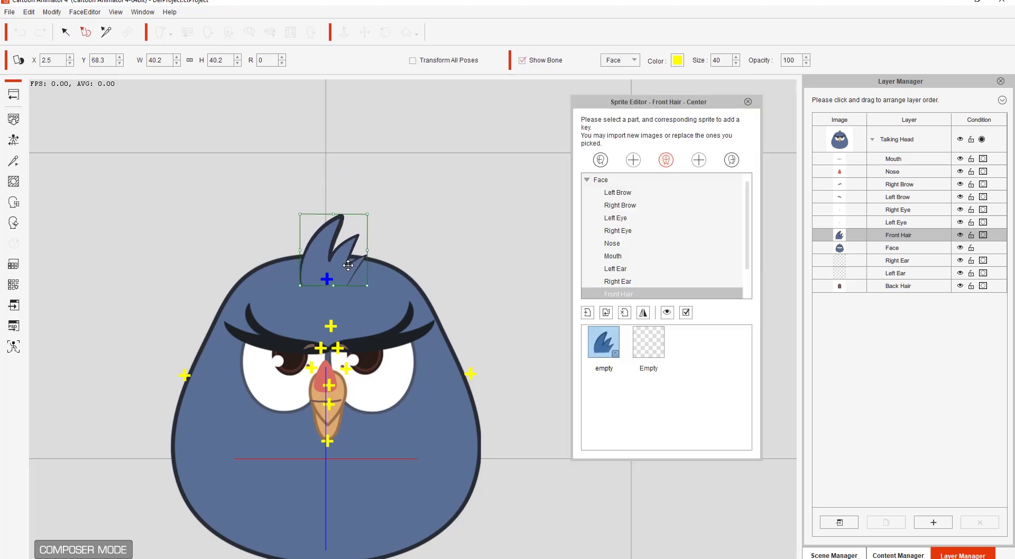
Close the Sprite Editor and rotate the Front Hair slightly clockwise around its bone
{"action": "left_click", "coordinate": [748, 102]}
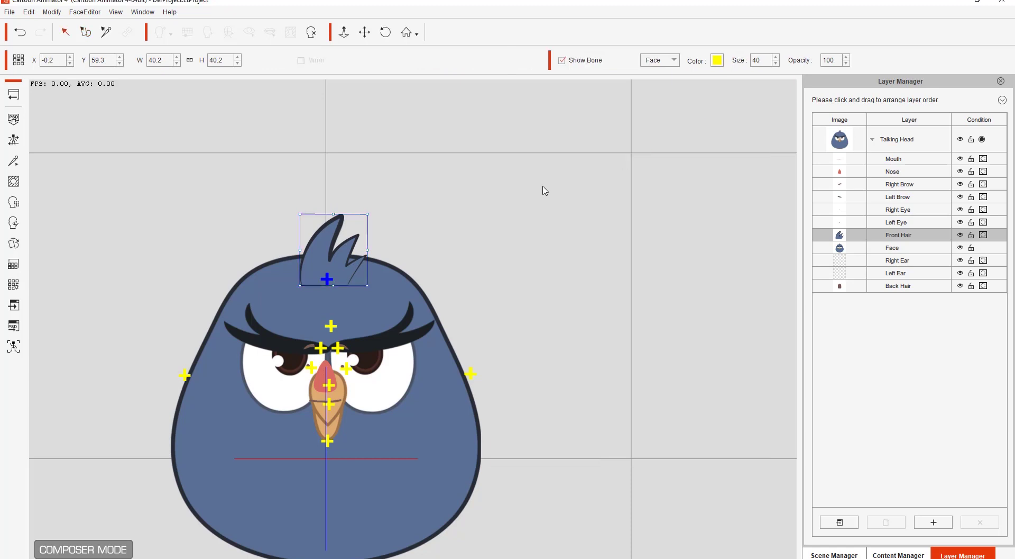
{"action": "mouse_move", "coordinate": [374, 275]}
{"action": "left_mouse_down"}
{"action": "mouse_move", "coordinate": [369, 286]}
{"action": "mouse_move", "coordinate": [355, 277]}
{"action": "left_mouse_up"}
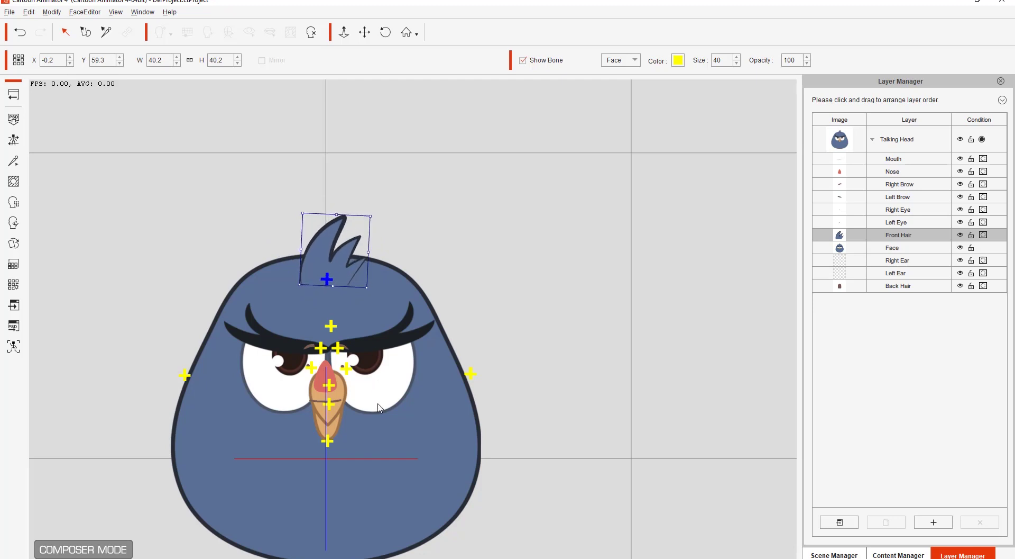
{"action": "scroll", "coordinate": [365, 296], "scroll_direction": "up", "scroll_amount": 2}
{"action": "scroll", "coordinate": [374, 317], "scroll_direction": "up", "scroll_amount": 3}
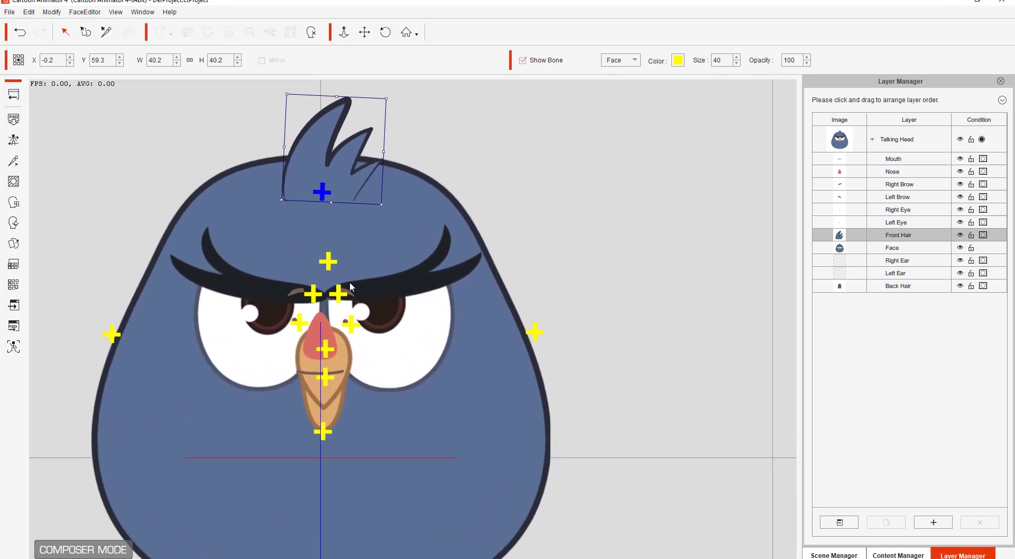
{"action": "left_click", "coordinate": [328, 260]}
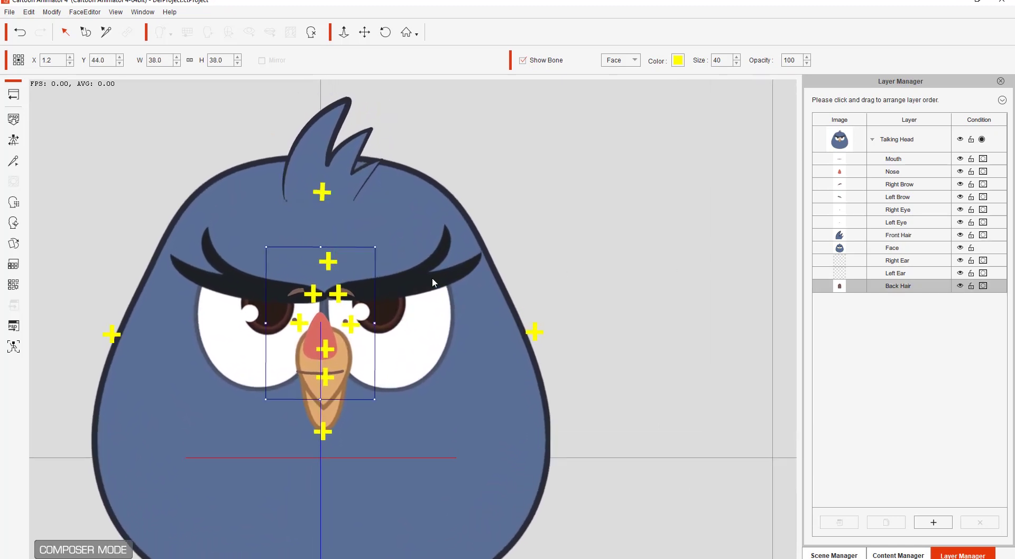
{"action": "left_click_drag", "start_coordinate": [341, 275], "coordinate": [398, 265]}
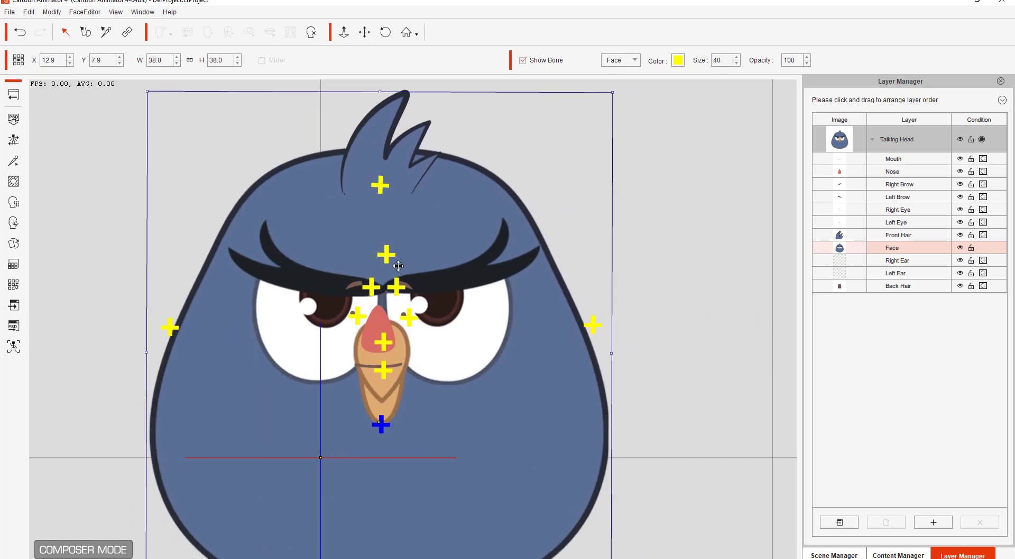
{"action": "key", "text": "ctrl+z"}
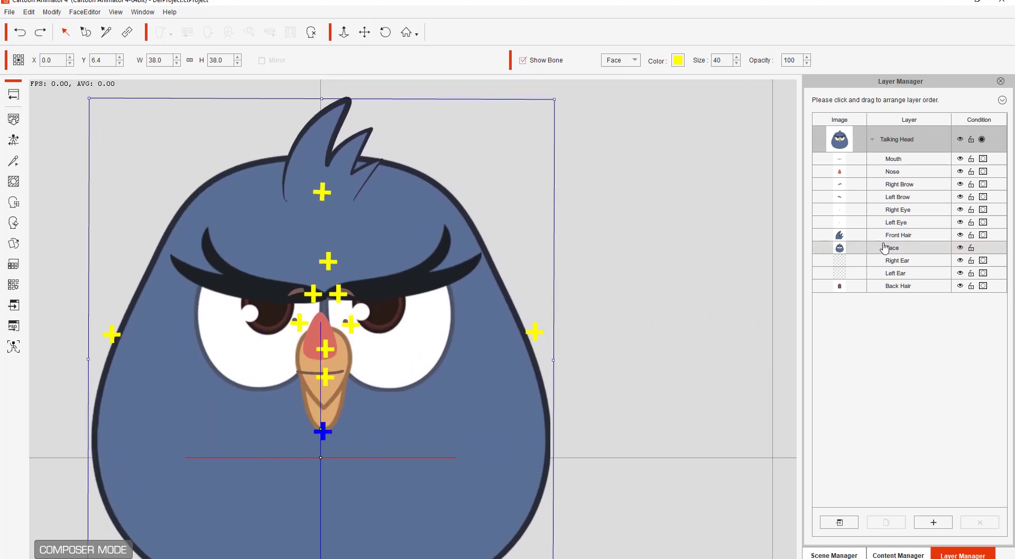
Briefly hide the Face layer to reveal the Back Hair, show it again, and delete the Back Hair sprite
{"action": "left_click", "coordinate": [960, 248]}
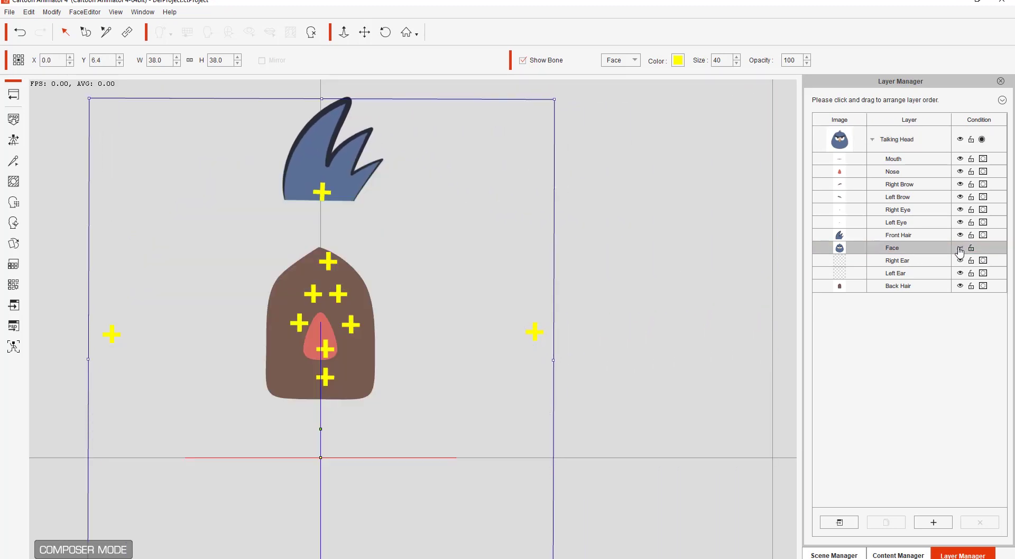
{"action": "left_click", "coordinate": [960, 248]}
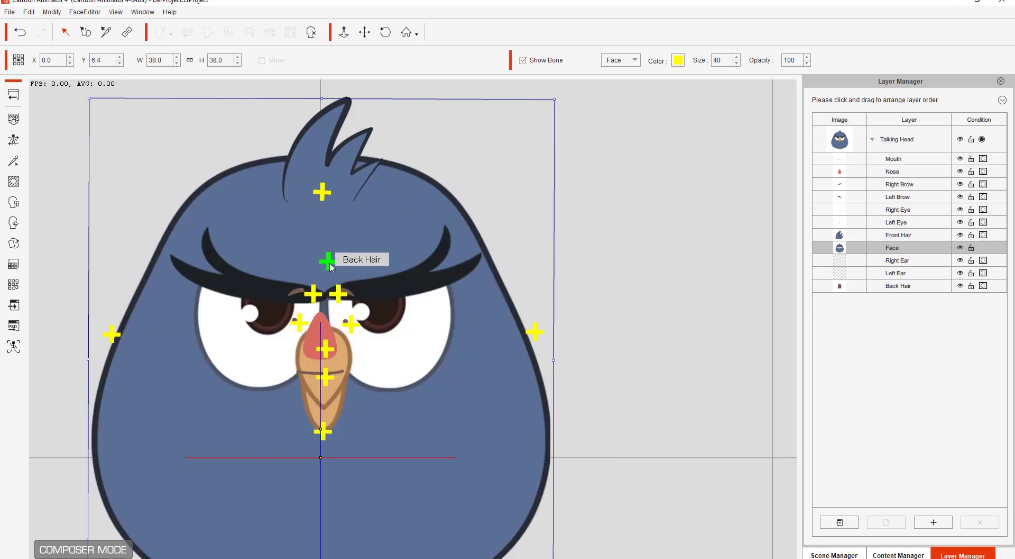
{"action": "left_click", "coordinate": [329, 262]}
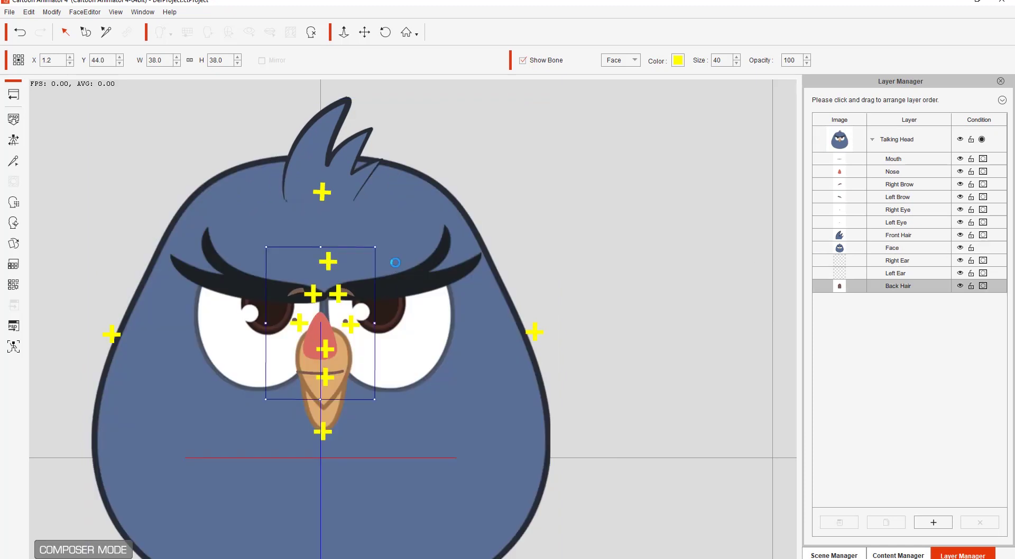
{"action": "left_click", "coordinate": [661, 263]}
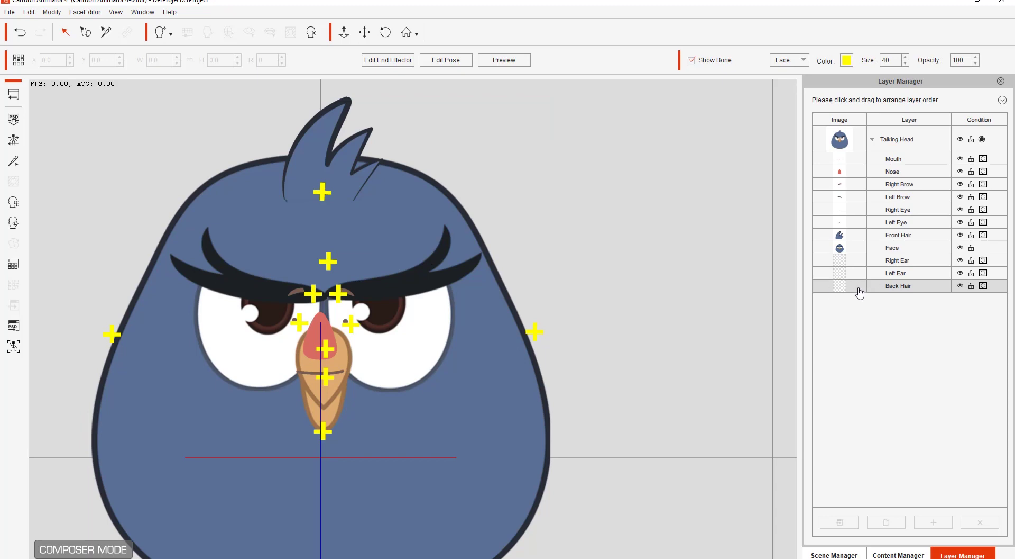
Move the Left Eye bone onto its iris at about X 11.9, Y 32.5, and the Right Eye bone at about X -12.0, Y 33.1
{"action": "left_click", "coordinate": [353, 322]}
{"action": "left_click_drag", "start_coordinate": [354, 322], "coordinate": [377, 312]}
{"action": "left_click_drag", "start_coordinate": [374, 312], "coordinate": [379, 308]}
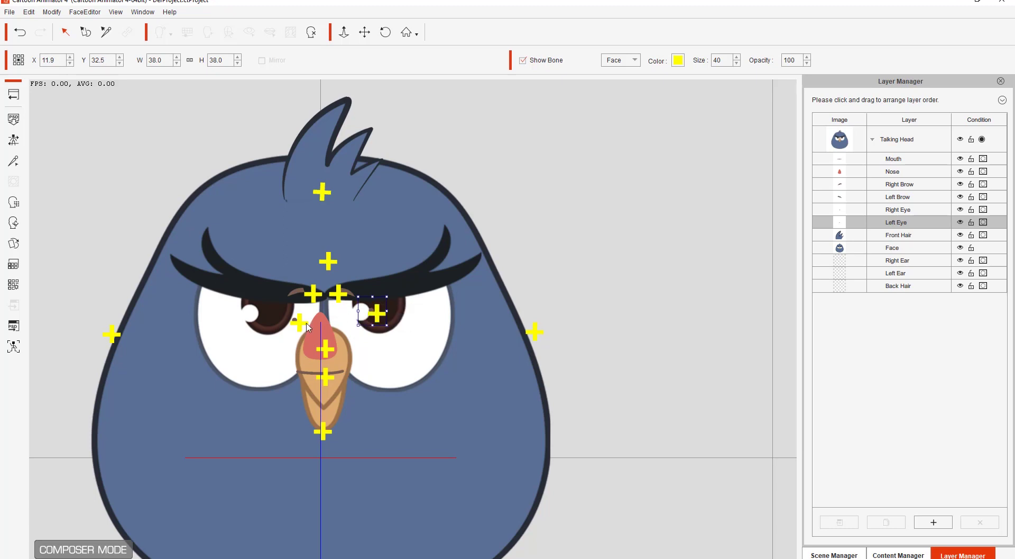
{"action": "left_click_drag", "start_coordinate": [300, 323], "coordinate": [275, 310]}
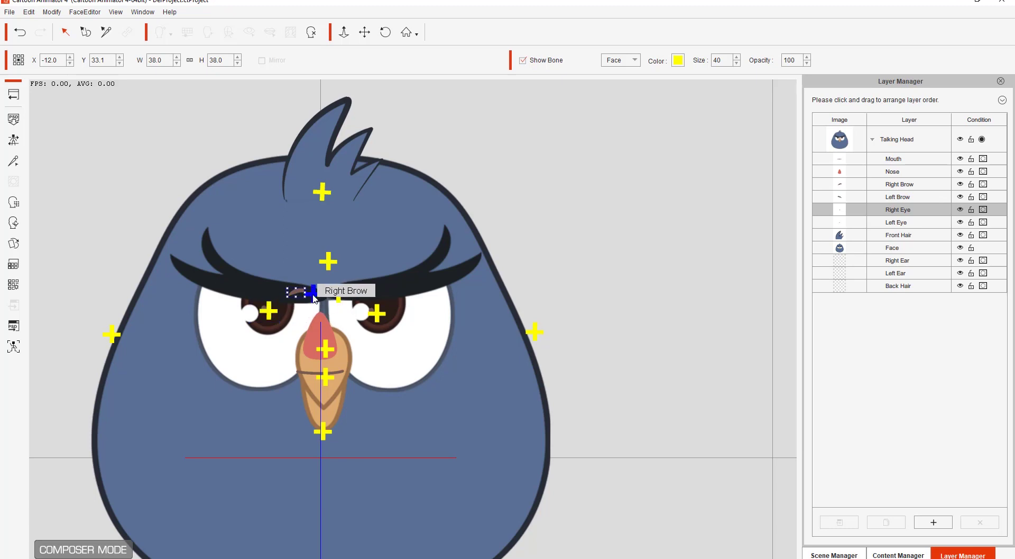
{"action": "left_click", "coordinate": [314, 298]}
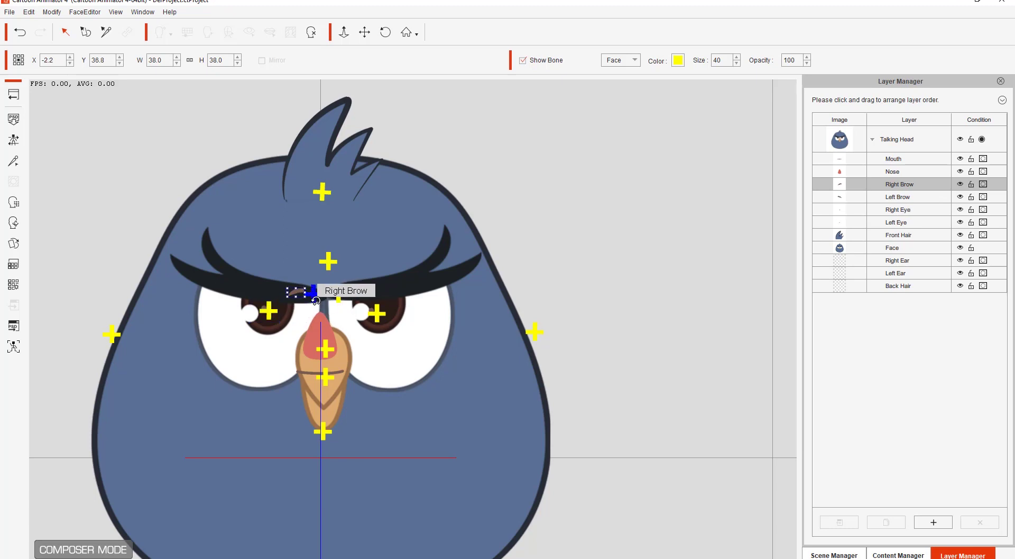
{"action": "left_click", "coordinate": [376, 314]}
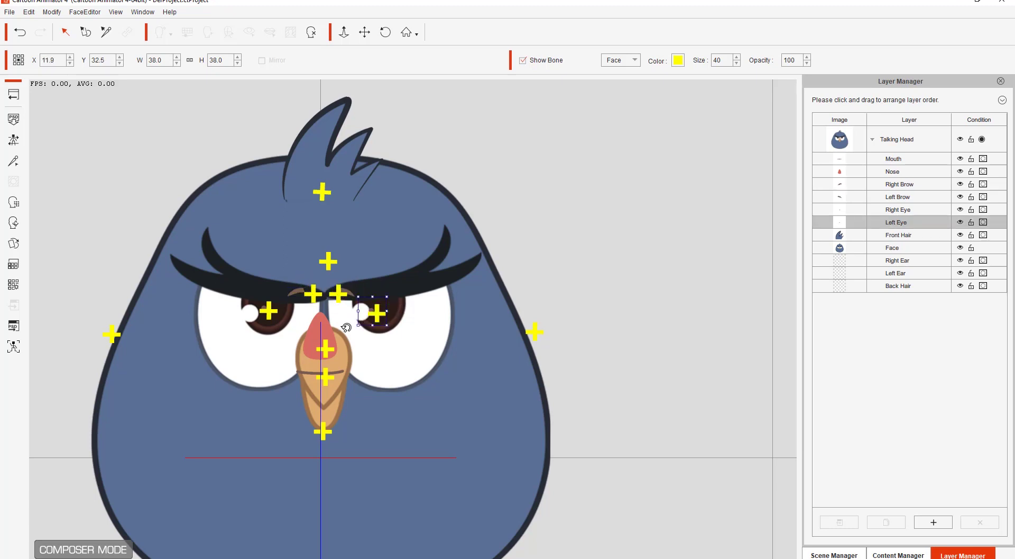
Delete the red Nose sprite above the beak
{"action": "left_click", "coordinate": [327, 337]}
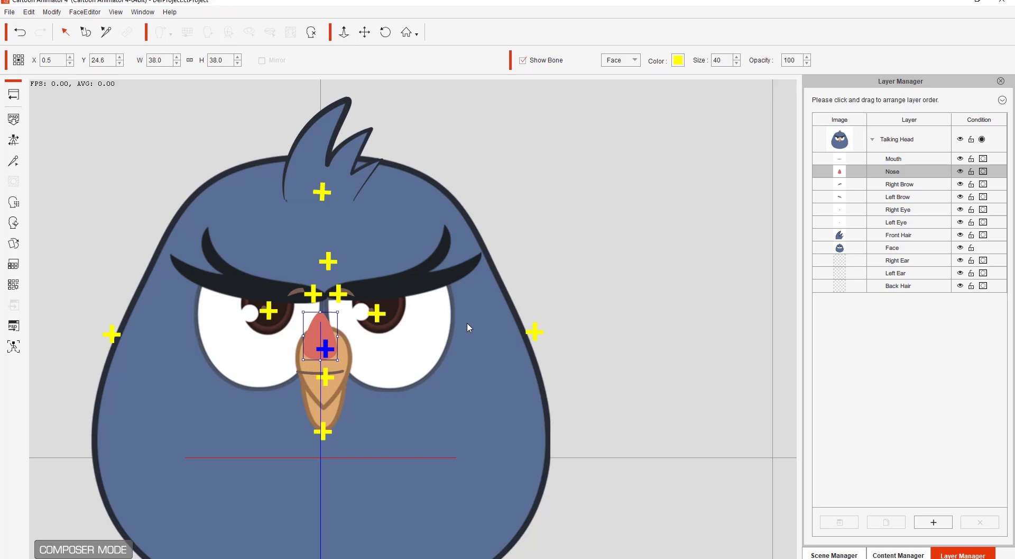
{"action": "left_click", "coordinate": [340, 355]}
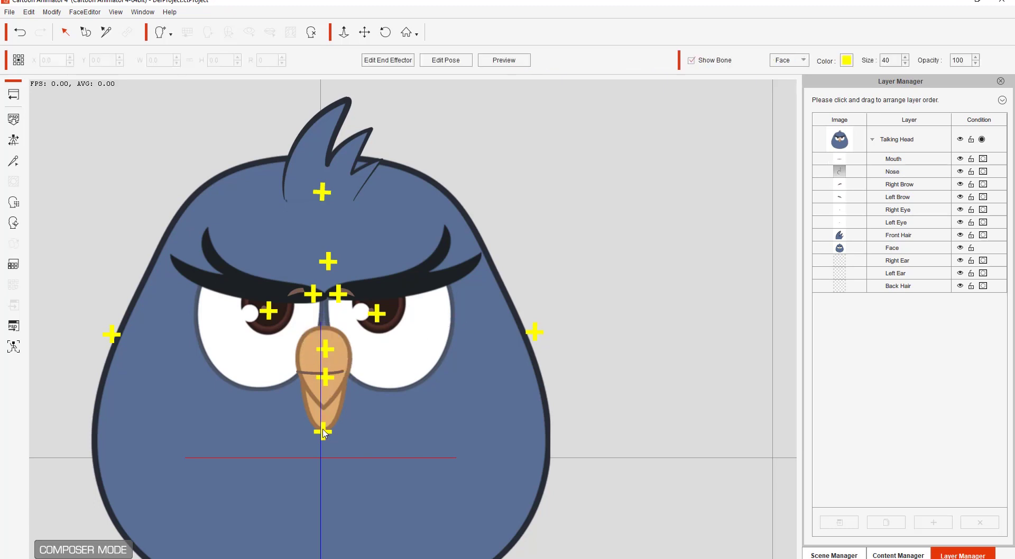
Open the Mouth in the Sprite Editor, preview its SmileOpen sprite, and switch back to the Normal sprite
{"action": "left_click", "coordinate": [326, 376]}
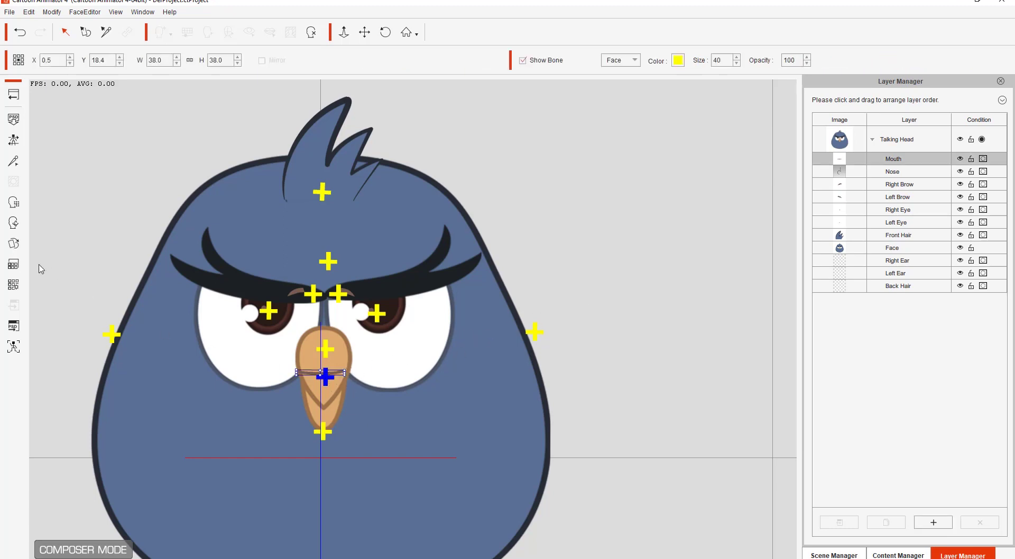
{"action": "left_click", "coordinate": [12, 246]}
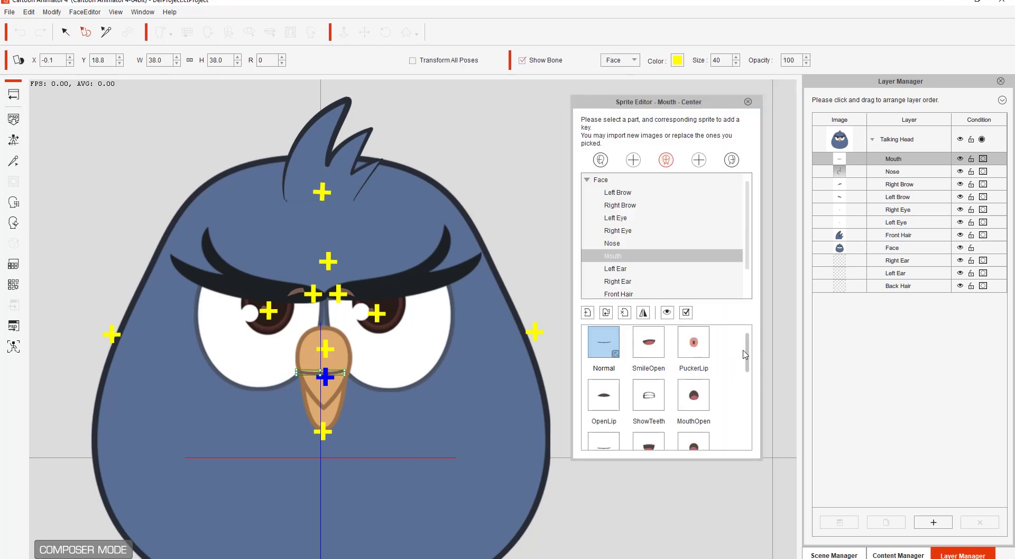
{"action": "mouse_move", "coordinate": [747, 353]}
{"action": "left_mouse_down"}
{"action": "mouse_move", "coordinate": [747, 399]}
{"action": "mouse_move", "coordinate": [748, 345]}
{"action": "left_mouse_up"}
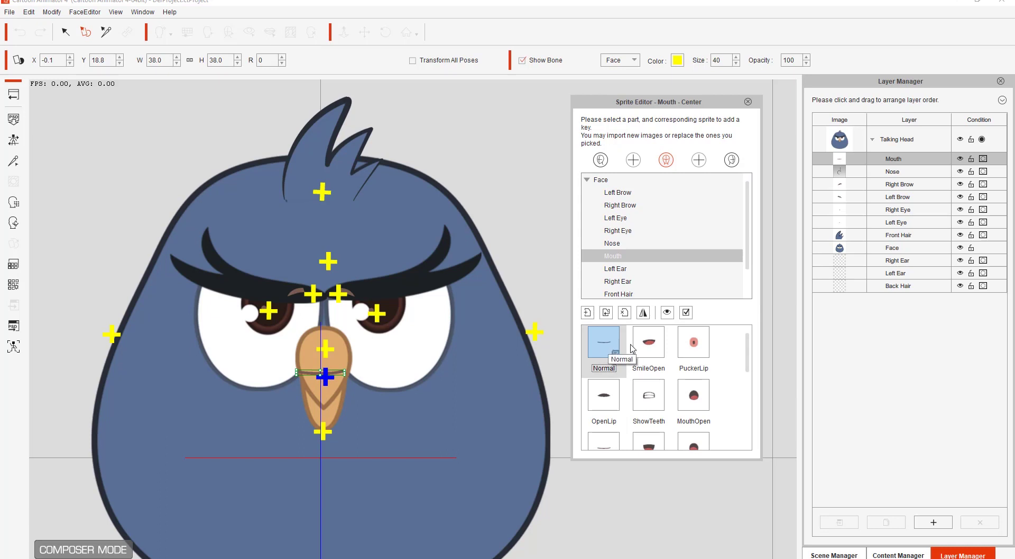
{"action": "left_click", "coordinate": [647, 347]}
{"action": "left_click", "coordinate": [599, 349]}
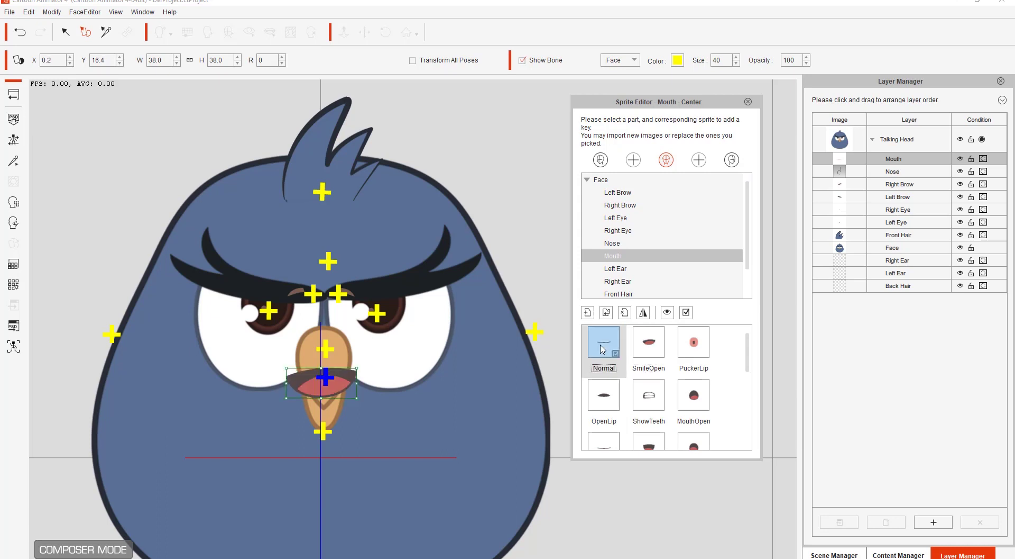
Replace the Mouth's Normal sprite with the Peak_ image from the SourceImage folder and align it over the beak at about X 0.7, Y 17.8
{"action": "left_click", "coordinate": [606, 314]}
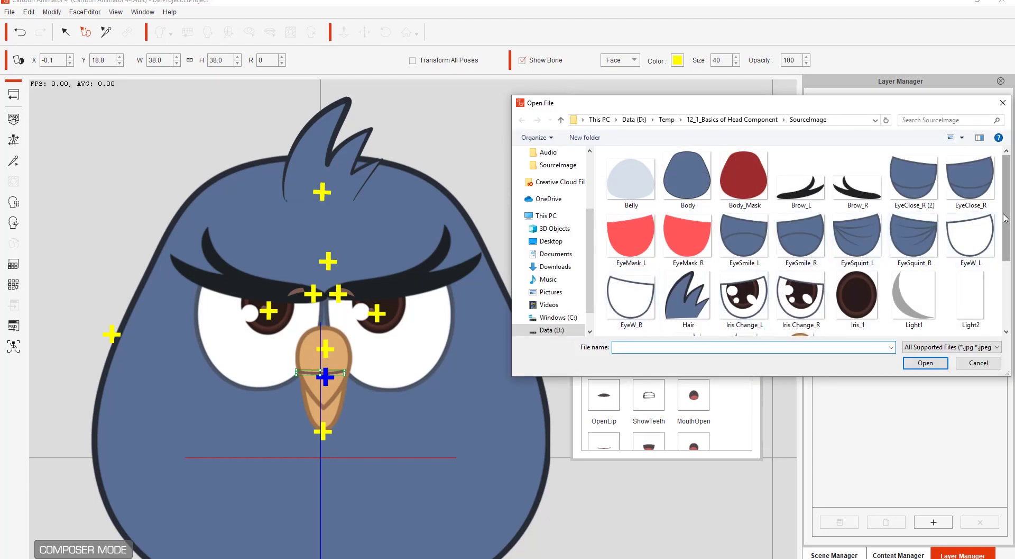
{"action": "scroll", "coordinate": [1007, 206], "scroll_direction": "down", "scroll_amount": 3}
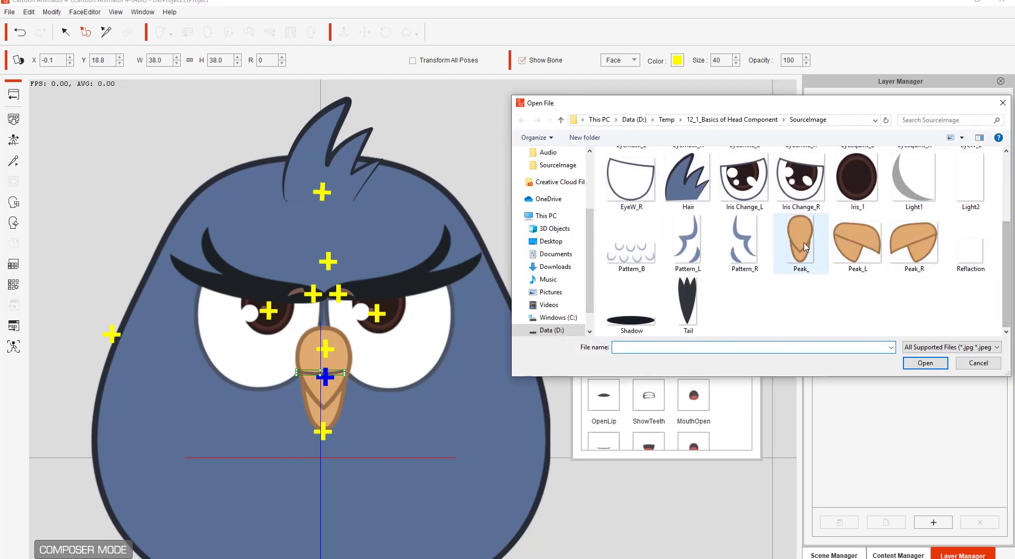
{"action": "double_click", "coordinate": [804, 243]}
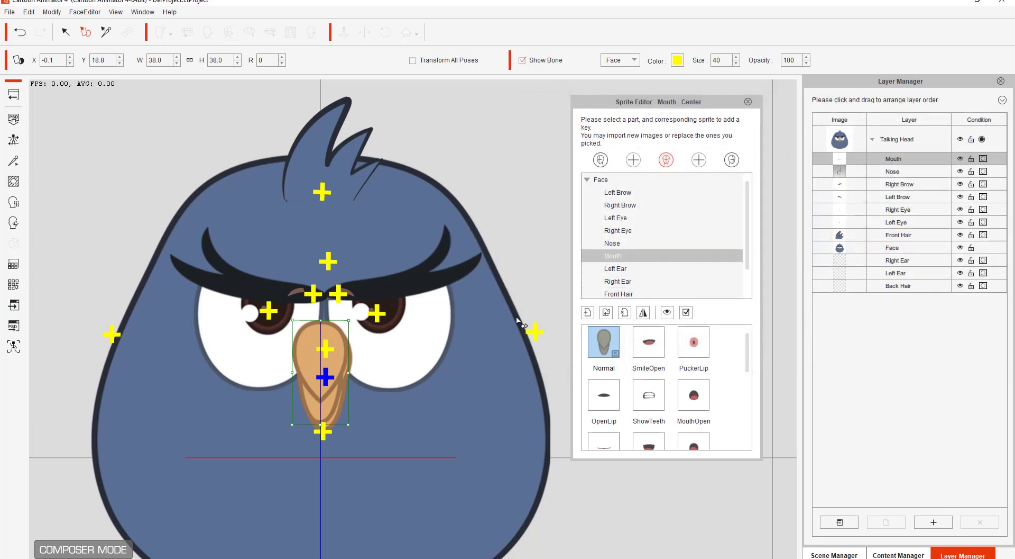
{"action": "left_click_drag", "start_coordinate": [334, 364], "coordinate": [338, 366]}
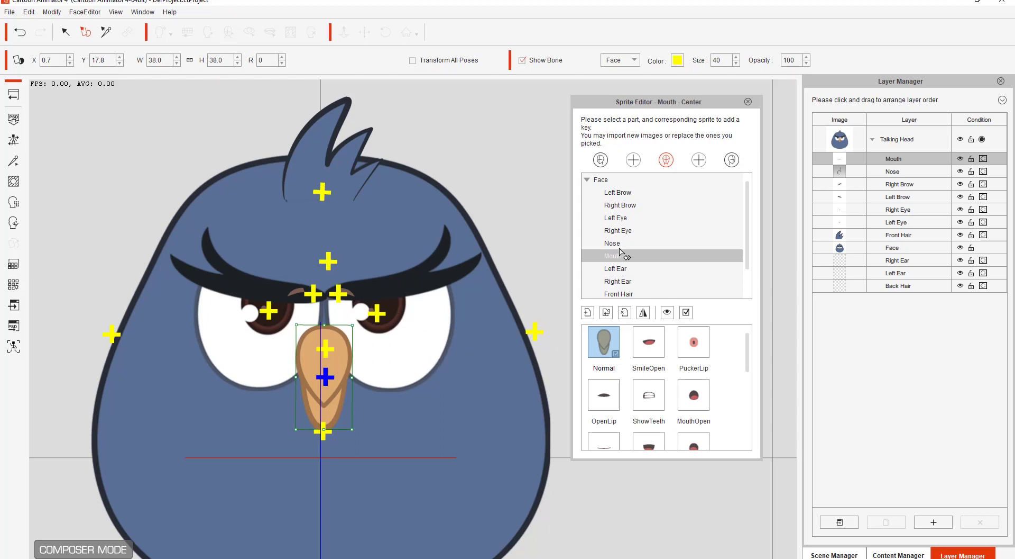
Replace the Left Brow's Normal sprite with the Brow_L image and align it over the drawn brow at about X 18.6, Y 43.4
{"action": "left_click", "coordinate": [630, 195]}
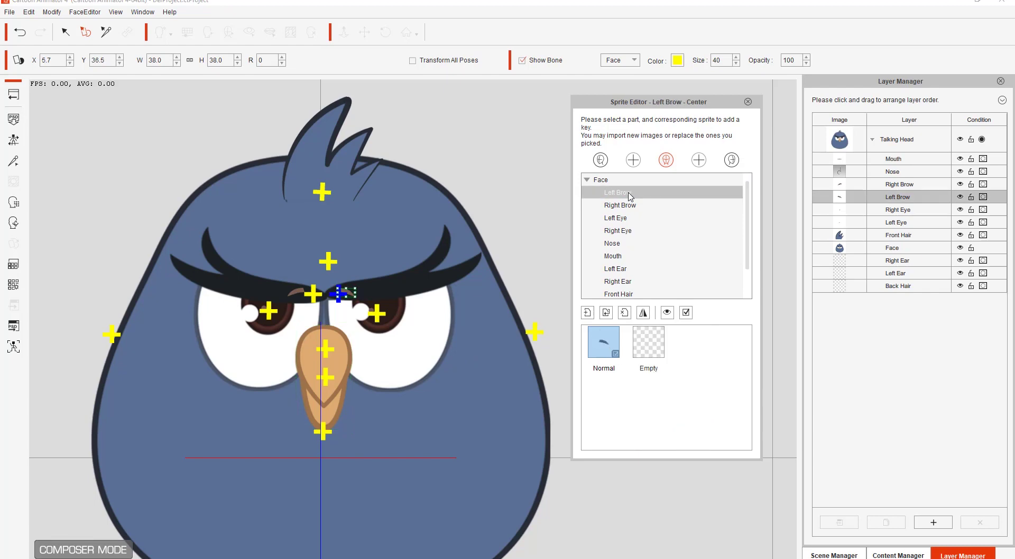
{"action": "left_click", "coordinate": [607, 313]}
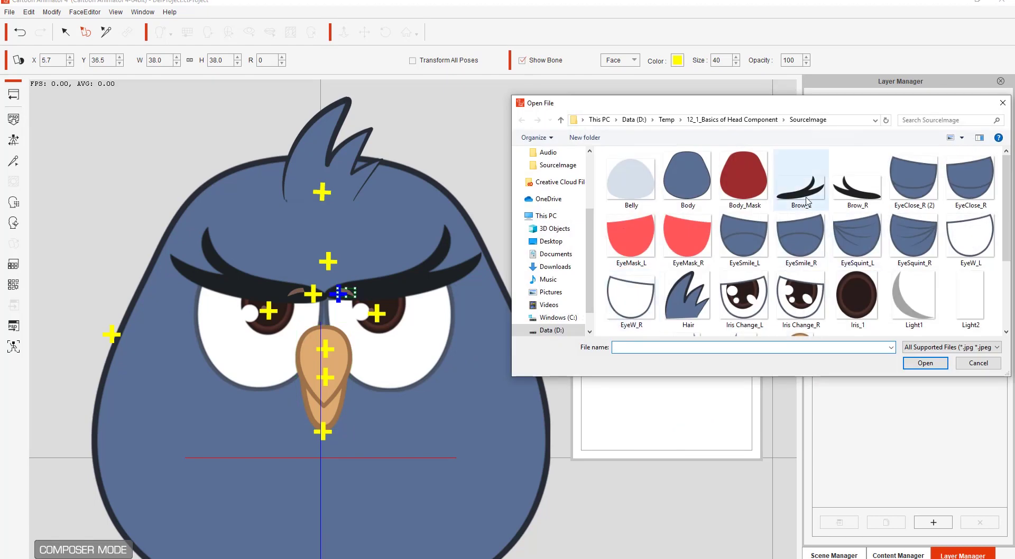
{"action": "double_click", "coordinate": [807, 201]}
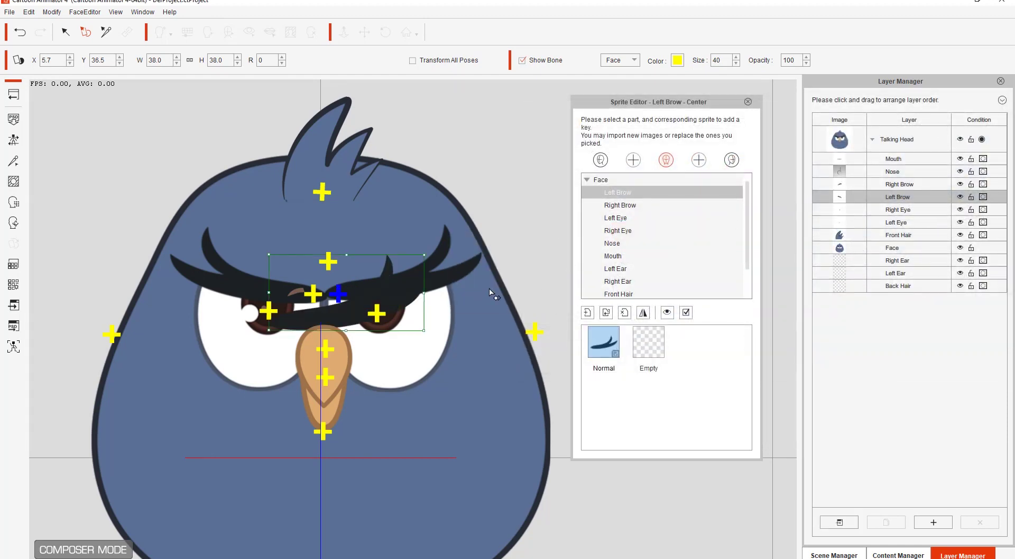
{"action": "left_click_drag", "start_coordinate": [401, 289], "coordinate": [456, 265]}
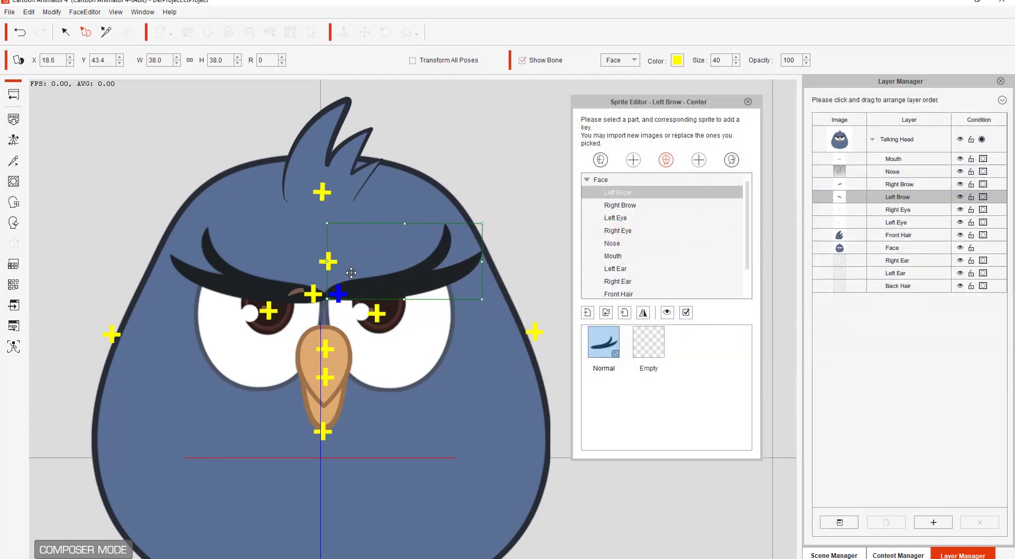
Replace the Right Brow's Normal sprite with Brow_R, align it over the drawn brow at about X -16.0, Y 42.8, and close the Sprite Editor
{"action": "left_click", "coordinate": [622, 211]}
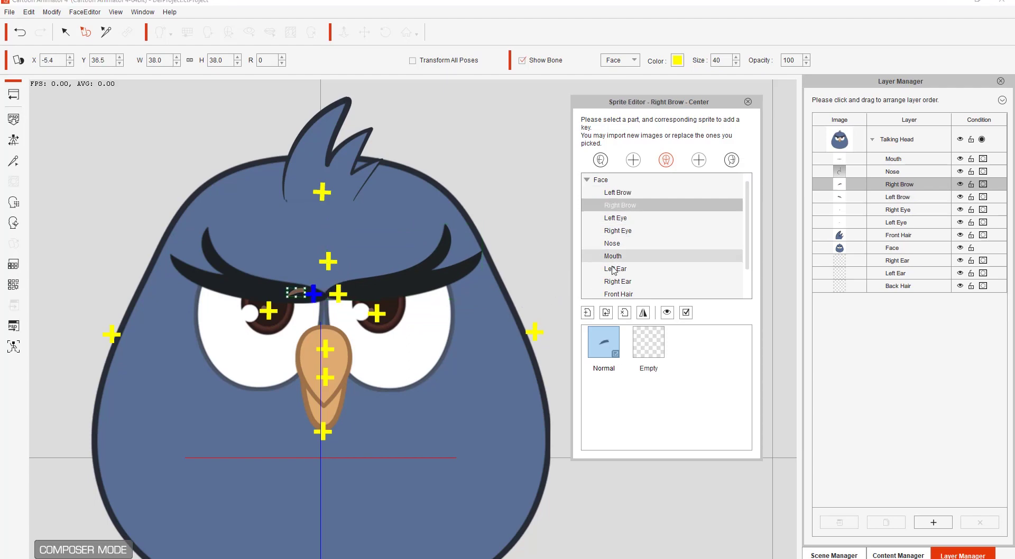
{"action": "left_click", "coordinate": [607, 312]}
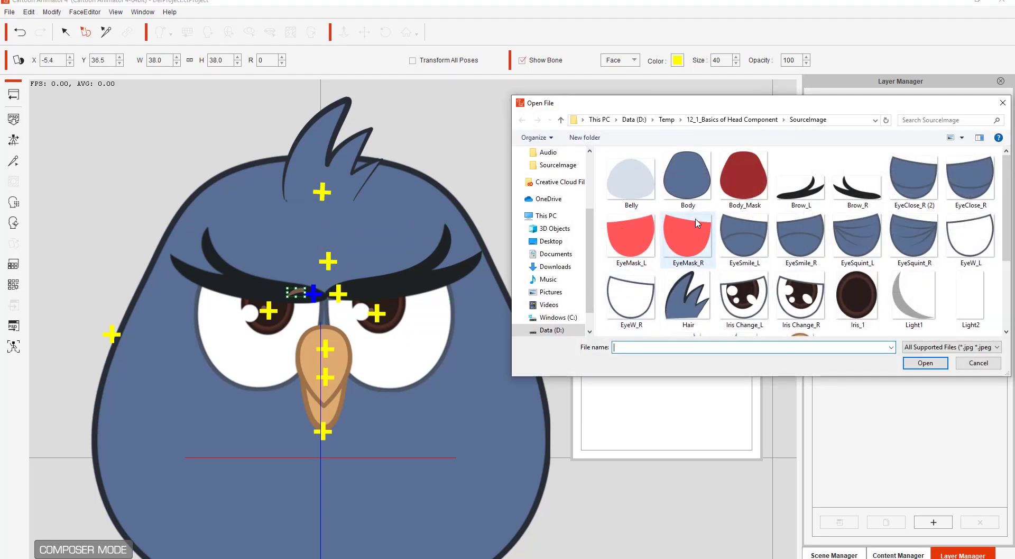
{"action": "double_click", "coordinate": [858, 175]}
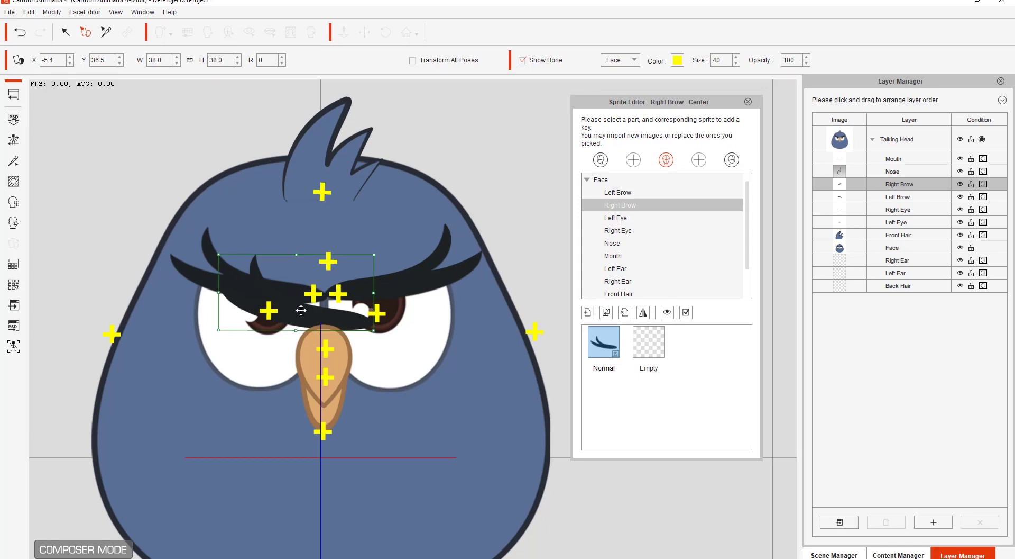
{"action": "left_click_drag", "start_coordinate": [296, 310], "coordinate": [265, 286]}
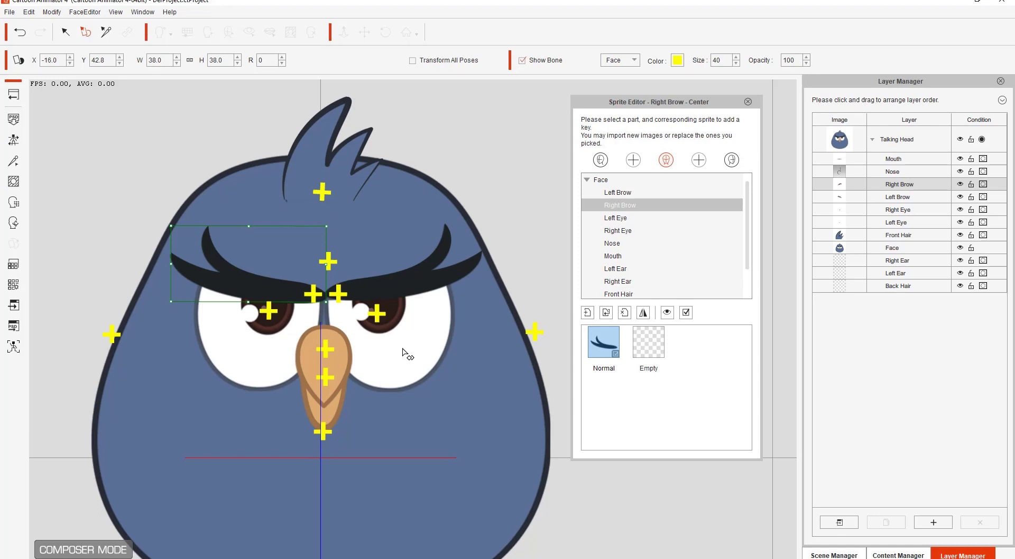
{"action": "left_click", "coordinate": [748, 102]}
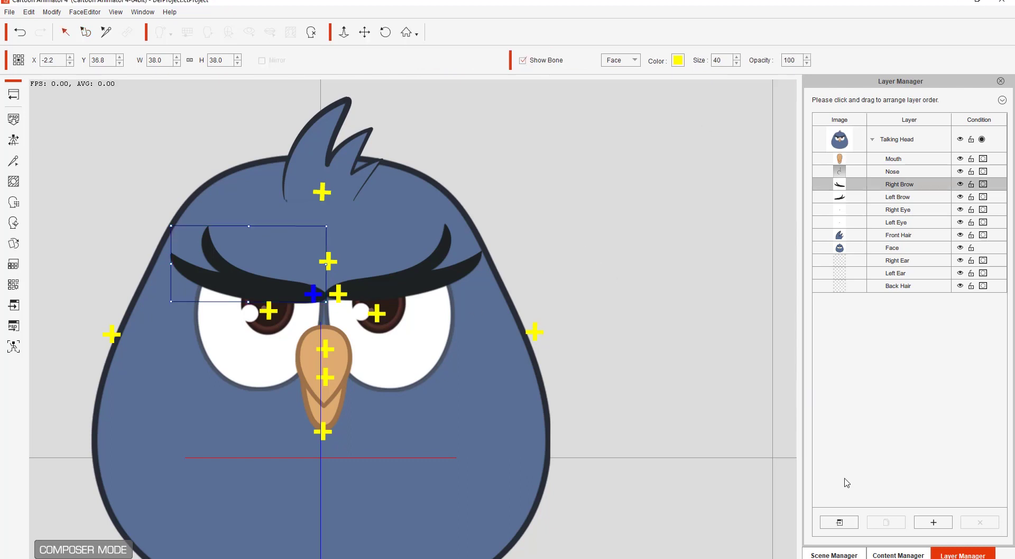
Browse the Eye templates in the _G3 360, G2, G2+ and G3 360 Character categories
{"action": "left_click", "coordinate": [898, 554]}
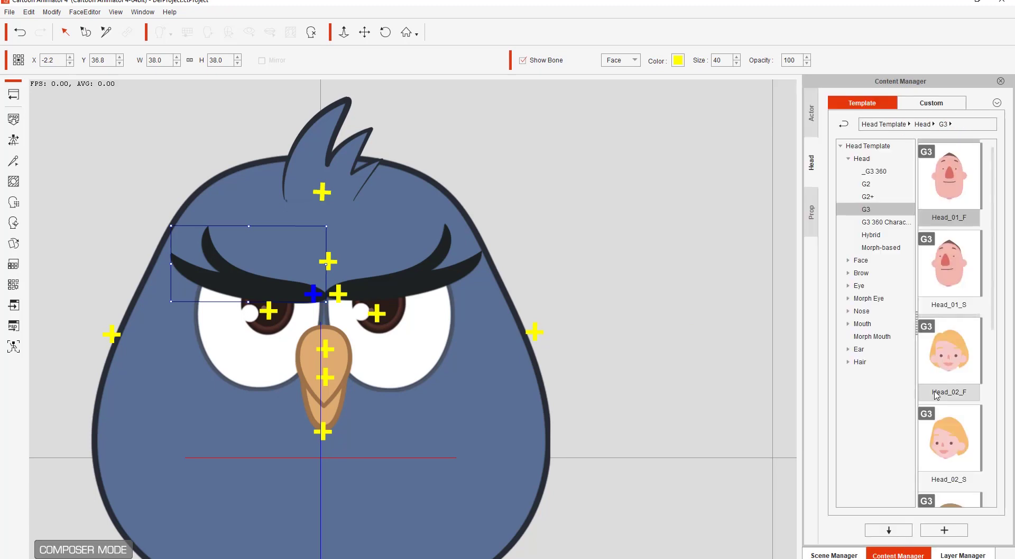
{"action": "left_click", "coordinate": [849, 158]}
{"action": "left_click", "coordinate": [848, 197]}
{"action": "left_click", "coordinate": [872, 209]}
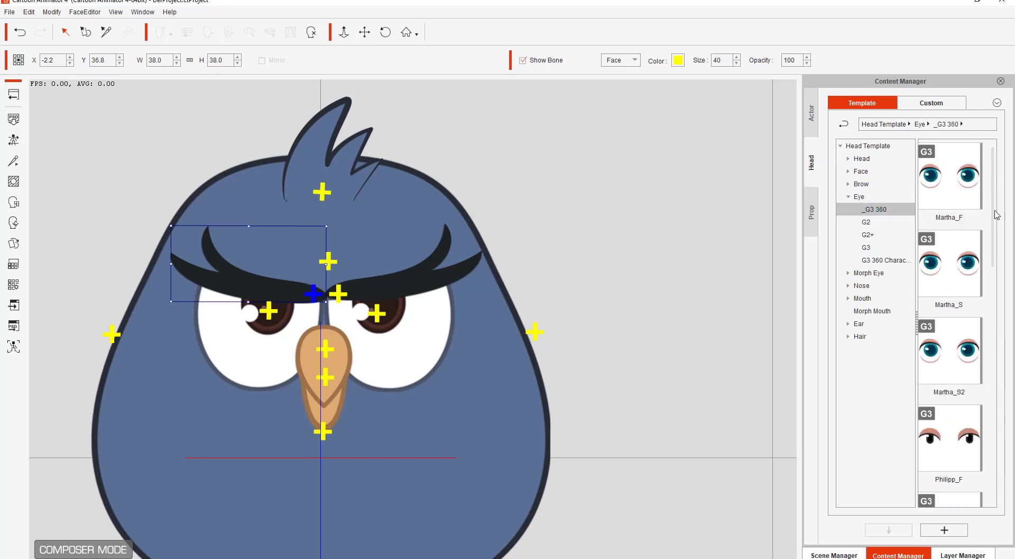
{"action": "left_click", "coordinate": [870, 223]}
{"action": "left_click", "coordinate": [874, 235]}
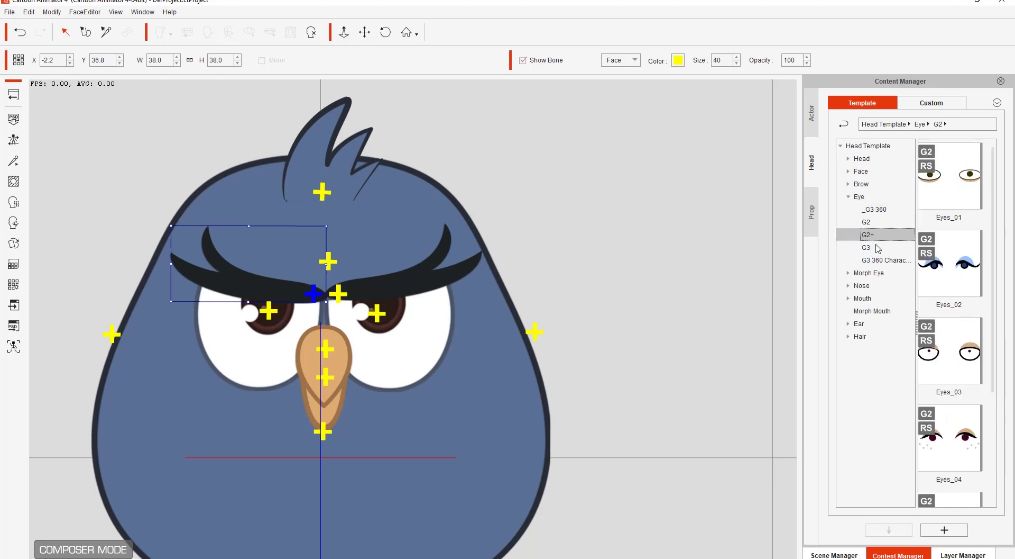
{"action": "left_click", "coordinate": [876, 260]}
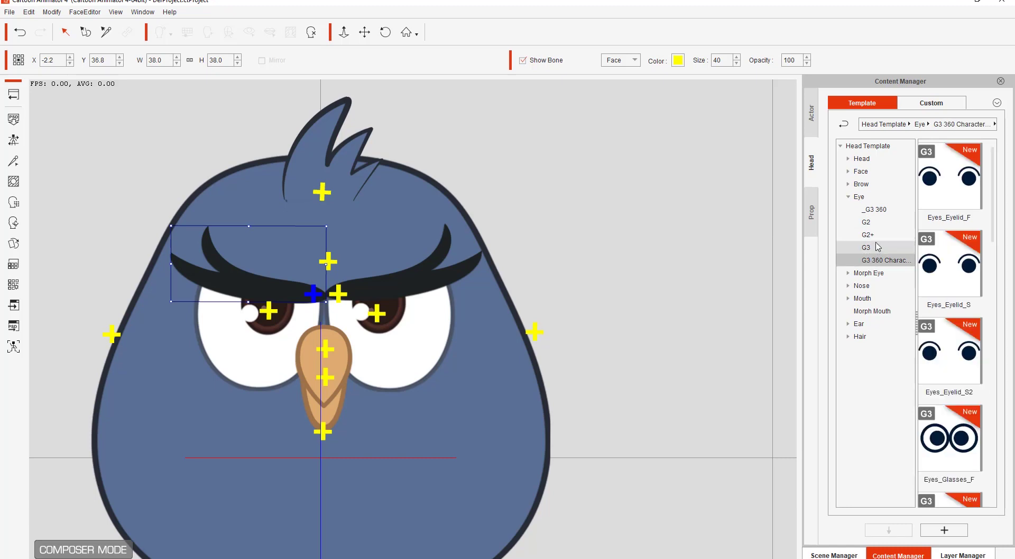
{"action": "left_click", "coordinate": [877, 236]}
{"action": "left_click", "coordinate": [879, 225]}
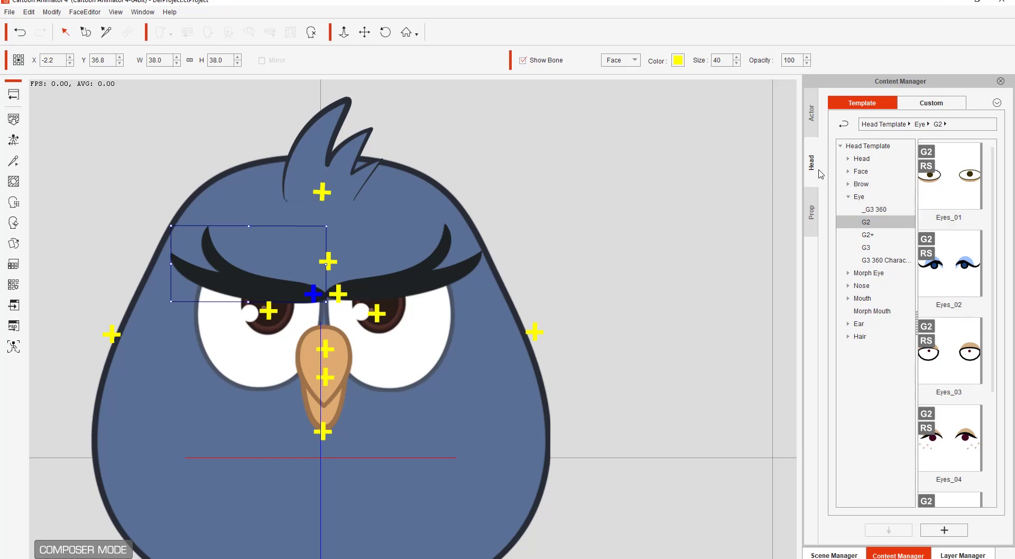
Apply the custom Jowl_eyes template to the head and scale the right eye down to about 39.8
{"action": "left_click", "coordinate": [948, 106]}
{"action": "left_click", "coordinate": [862, 196]}
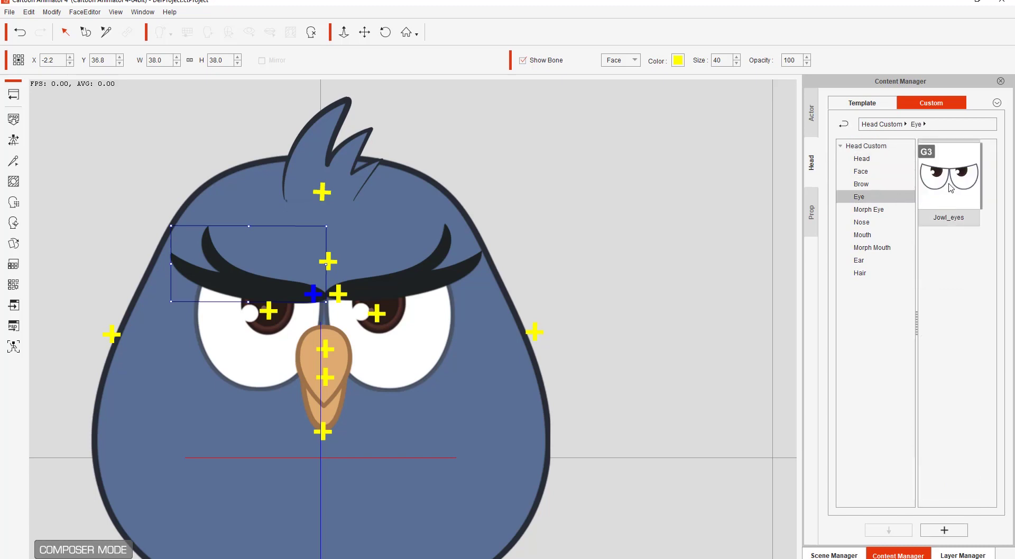
{"action": "double_click", "coordinate": [956, 184]}
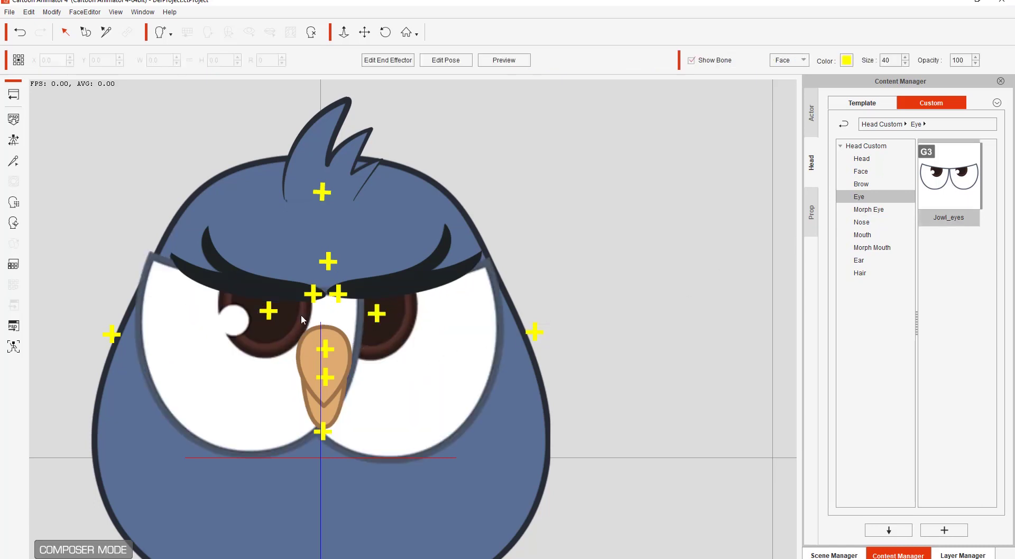
{"action": "left_click", "coordinate": [255, 372]}
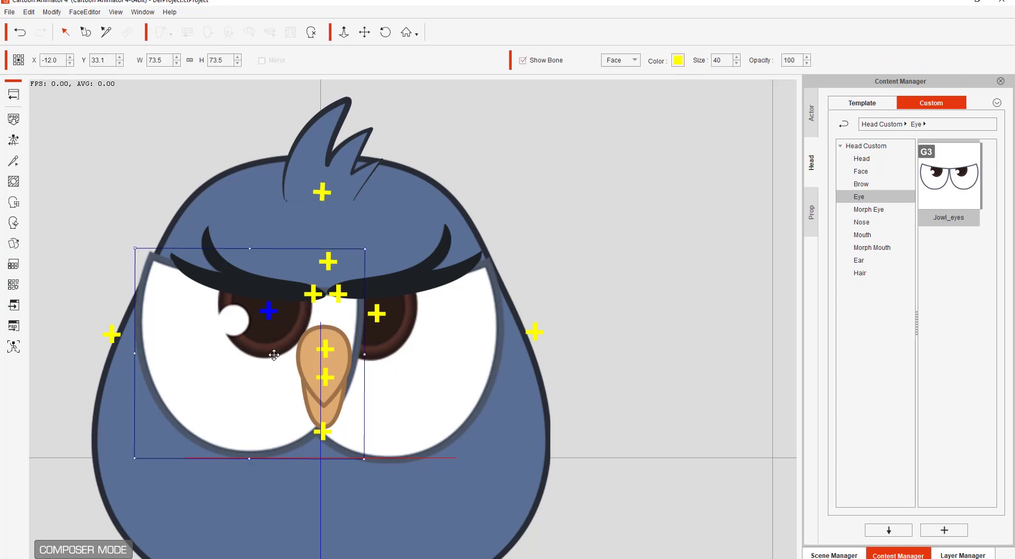
{"action": "left_click_drag", "start_coordinate": [365, 249], "coordinate": [329, 294]}
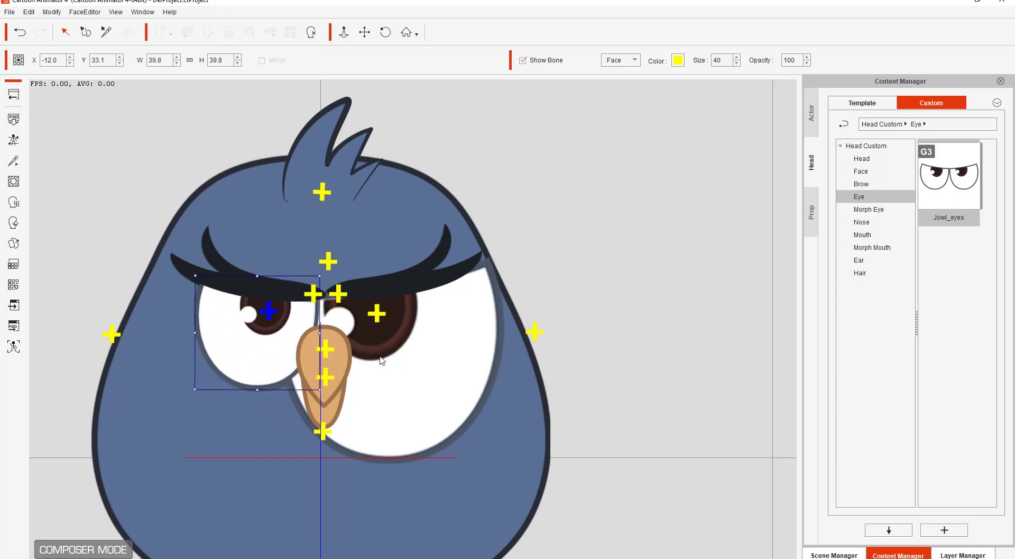
Scale the left eye to about 42.6, place it slightly rotated at about X 13.4, Y 32.9, and enlarge the right eye slightly to match
{"action": "left_click", "coordinate": [400, 368]}
{"action": "left_click_drag", "start_coordinate": [505, 254], "coordinate": [472, 333]}
{"action": "left_click_drag", "start_coordinate": [460, 377], "coordinate": [460, 382]}
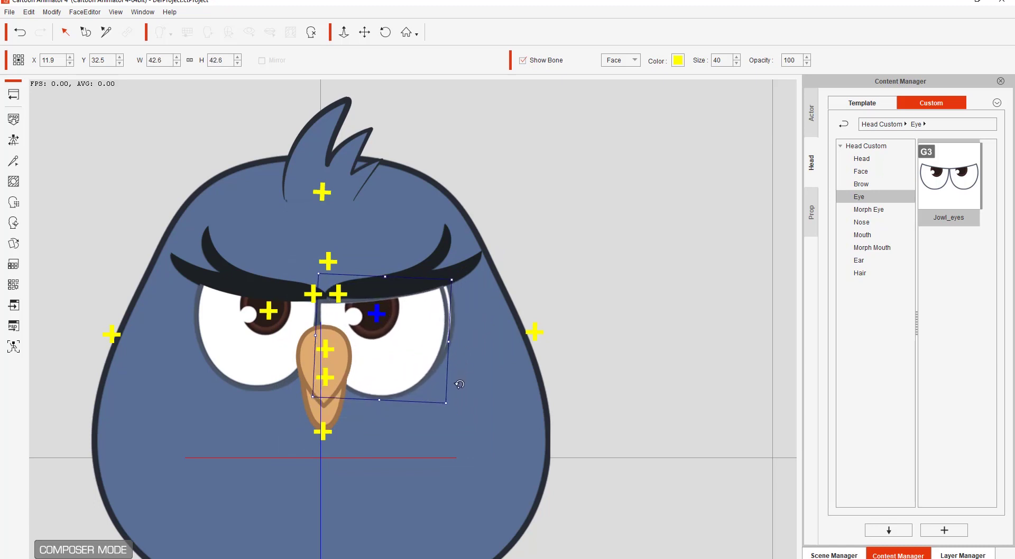
{"action": "left_click_drag", "start_coordinate": [424, 349], "coordinate": [431, 347]}
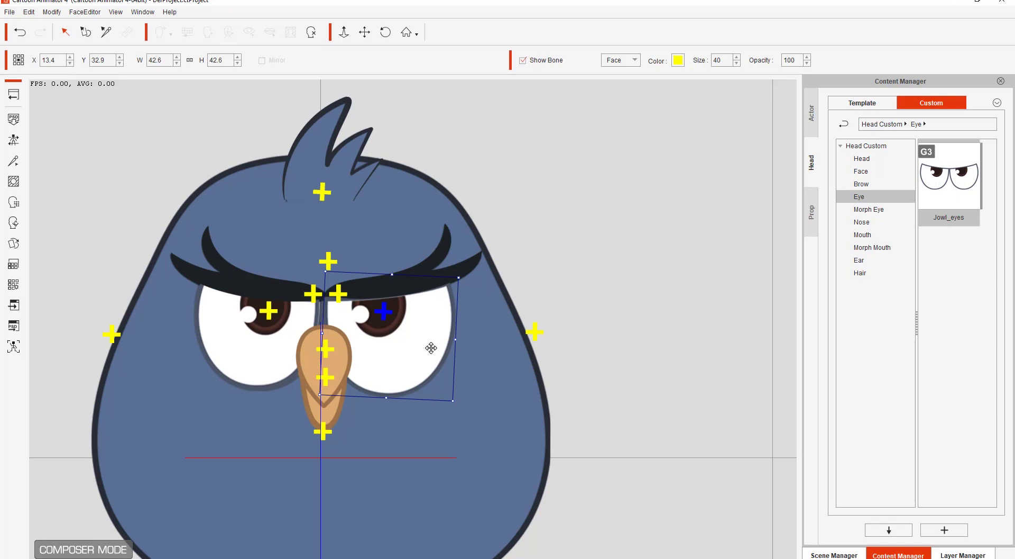
{"action": "left_click", "coordinate": [282, 358]}
{"action": "left_click_drag", "start_coordinate": [194, 386], "coordinate": [190, 391]}
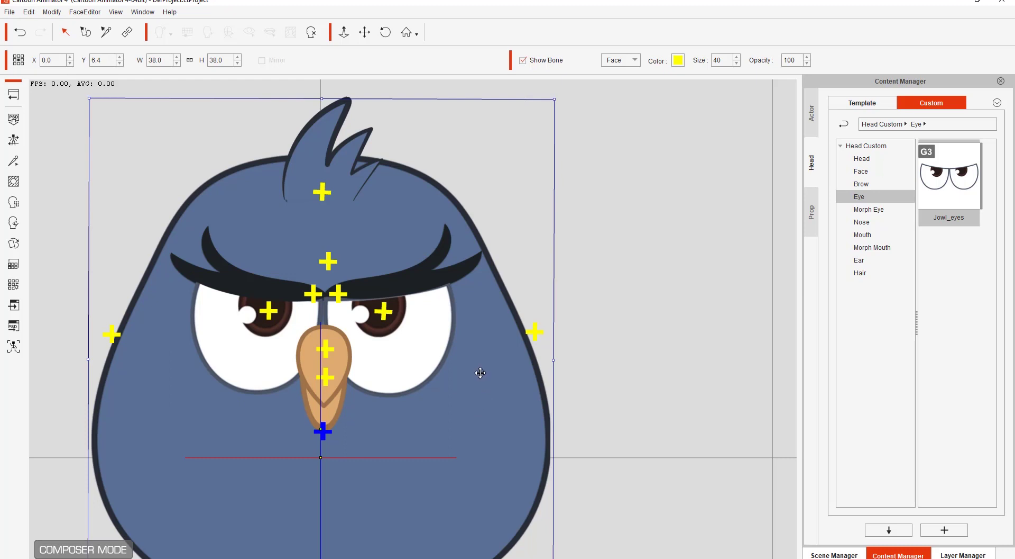
Replace the Face's NSFace sprite with the plain body image without facial features or hair tuft, and scale it to about 37.9
{"action": "double_click", "coordinate": [491, 388]}
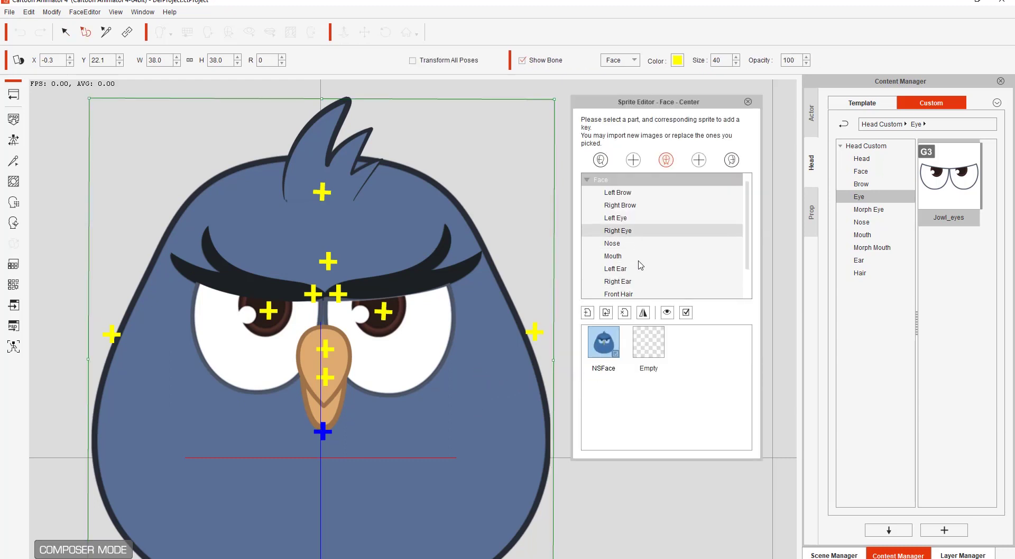
{"action": "left_click", "coordinate": [607, 313]}
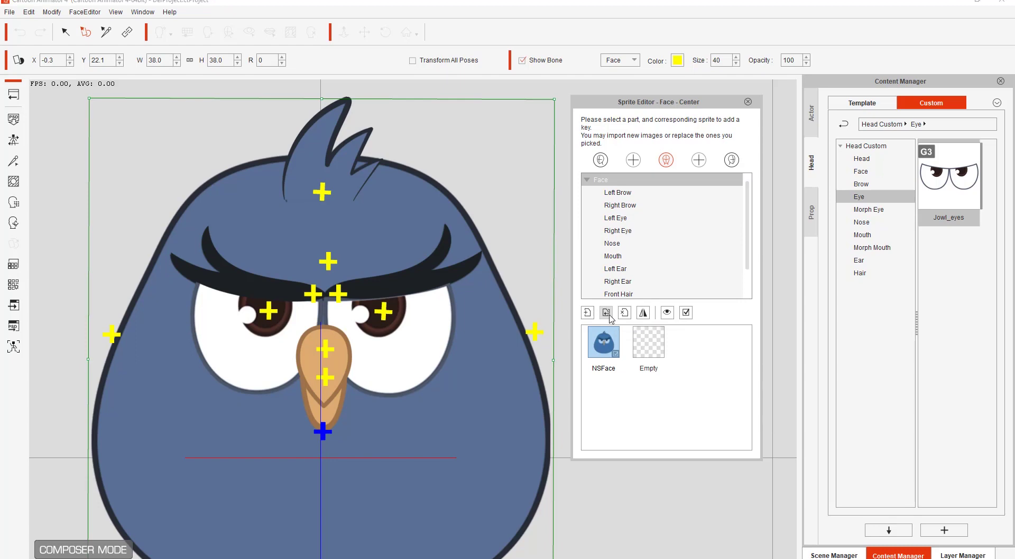
{"action": "double_click", "coordinate": [690, 188]}
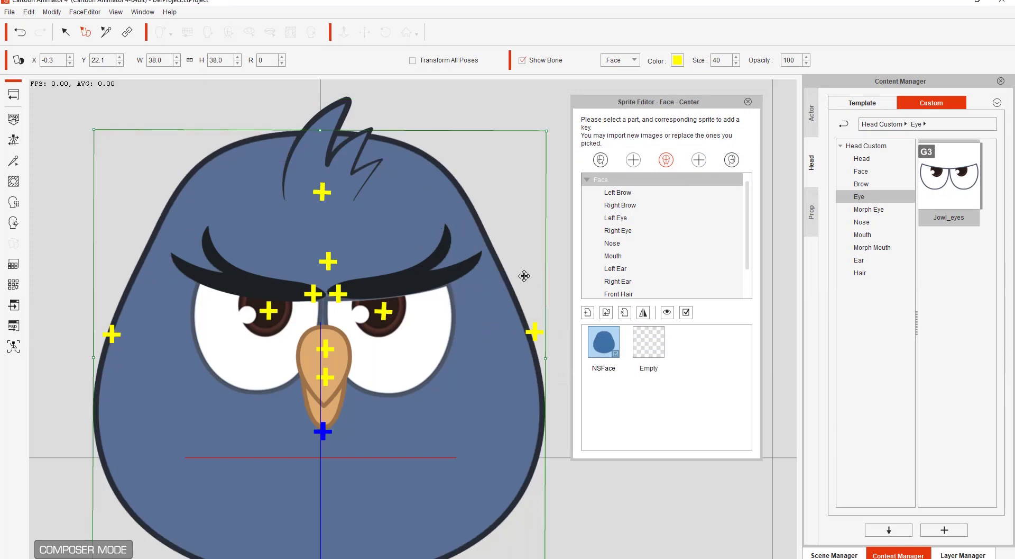
{"action": "left_click_drag", "start_coordinate": [546, 131], "coordinate": [547, 144]}
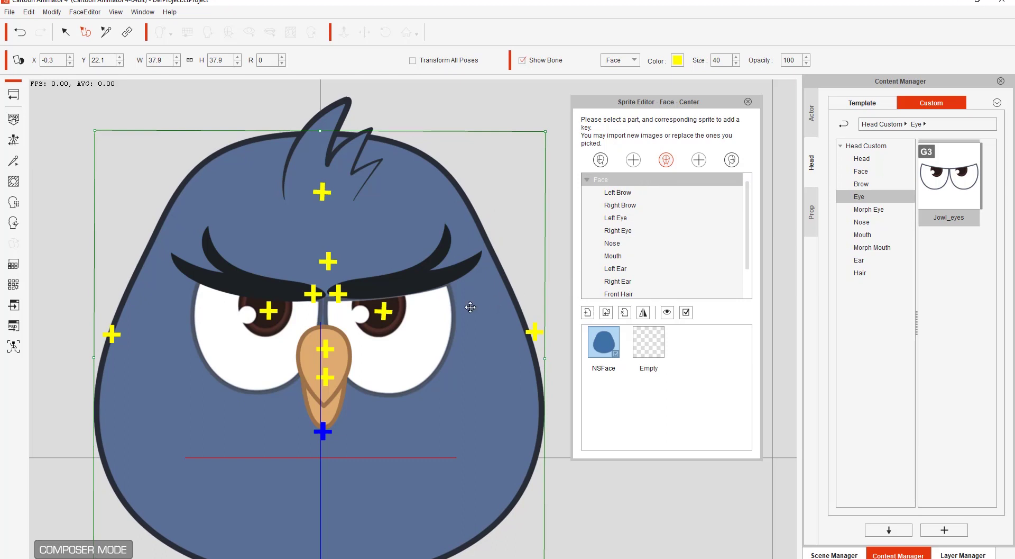
Move the Front Hair sprite to about X 2.5, Y 68.7, close the Sprite Editor, and rotate the hair tuft upright
{"action": "left_click", "coordinate": [353, 191]}
{"action": "mouse_move", "coordinate": [354, 189]}
{"action": "left_mouse_down"}
{"action": "mouse_move", "coordinate": [348, 180]}
{"action": "mouse_move", "coordinate": [346, 188]}
{"action": "left_mouse_up"}
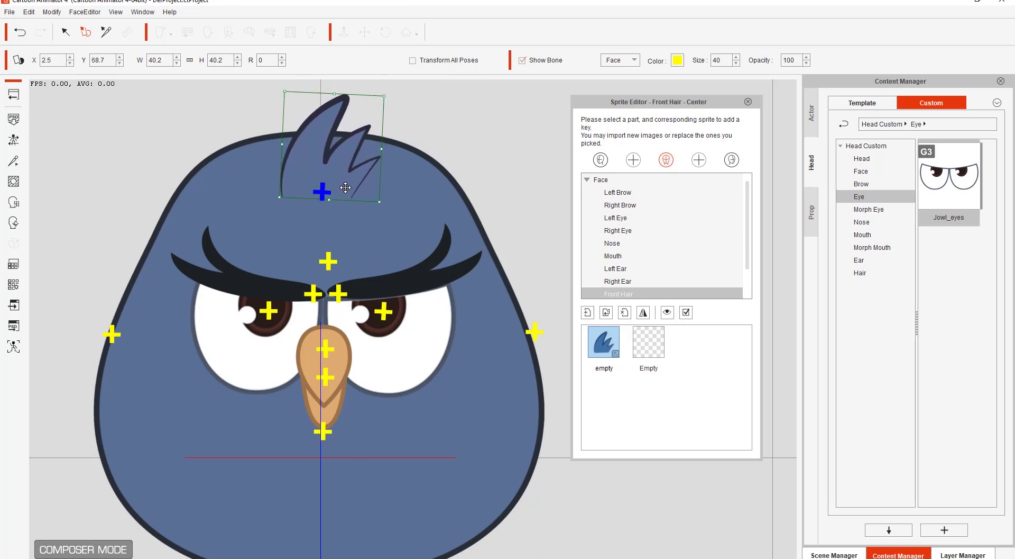
{"action": "left_click", "coordinate": [748, 101]}
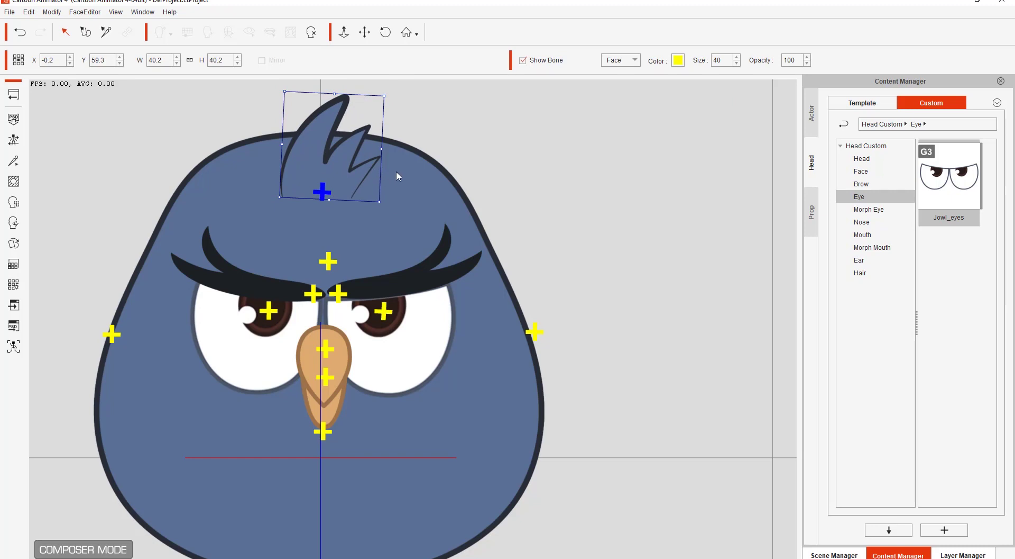
{"action": "left_click_drag", "start_coordinate": [387, 176], "coordinate": [389, 173]}
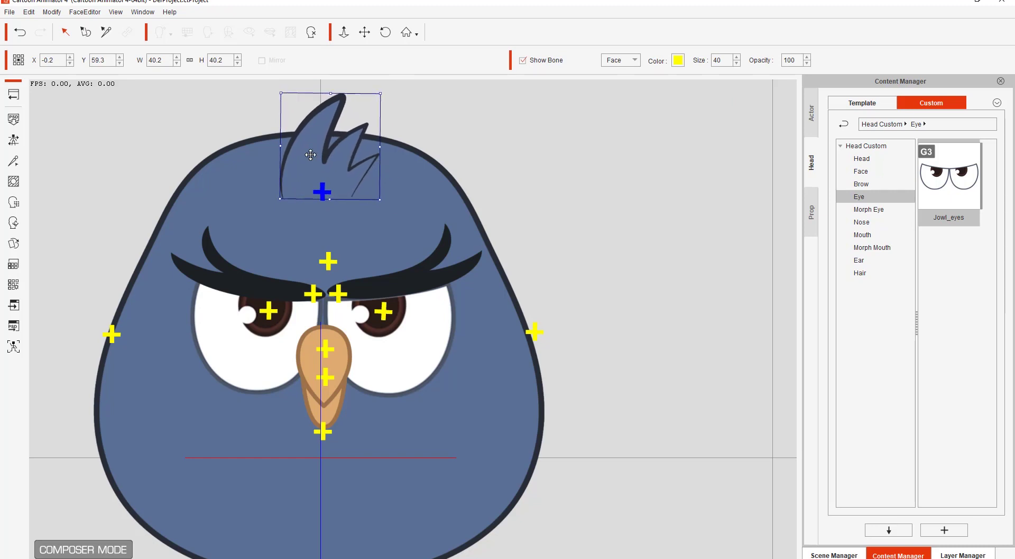
Try a larger width and a Y position of 61.3 for the front hair, and revert both changes
{"action": "double_click", "coordinate": [179, 58]}
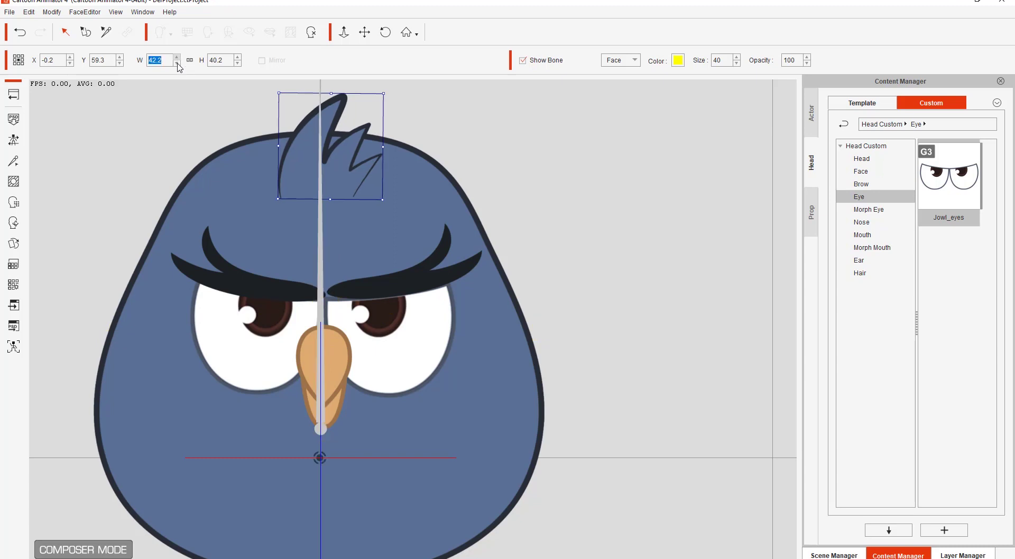
{"action": "double_click", "coordinate": [177, 62]}
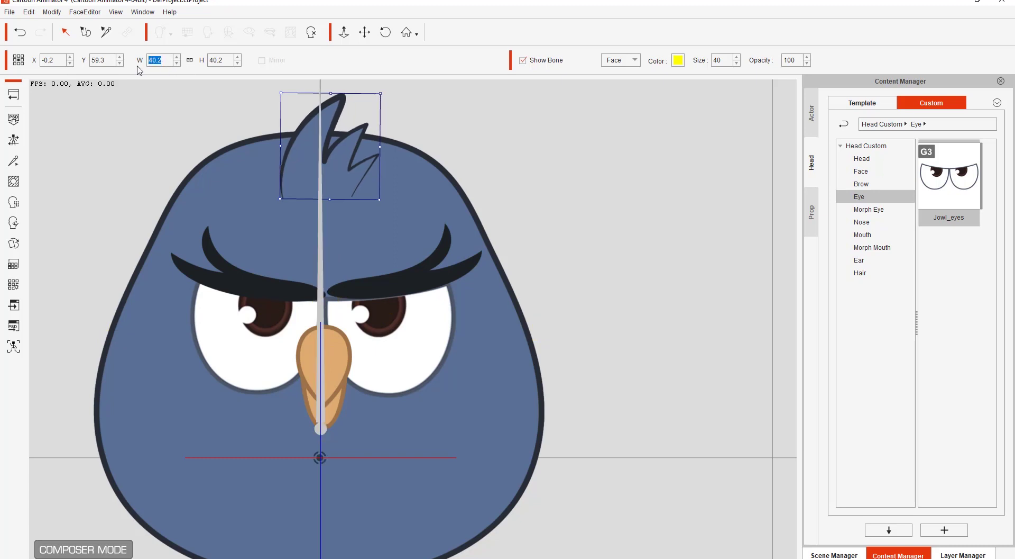
{"action": "double_click", "coordinate": [121, 57]}
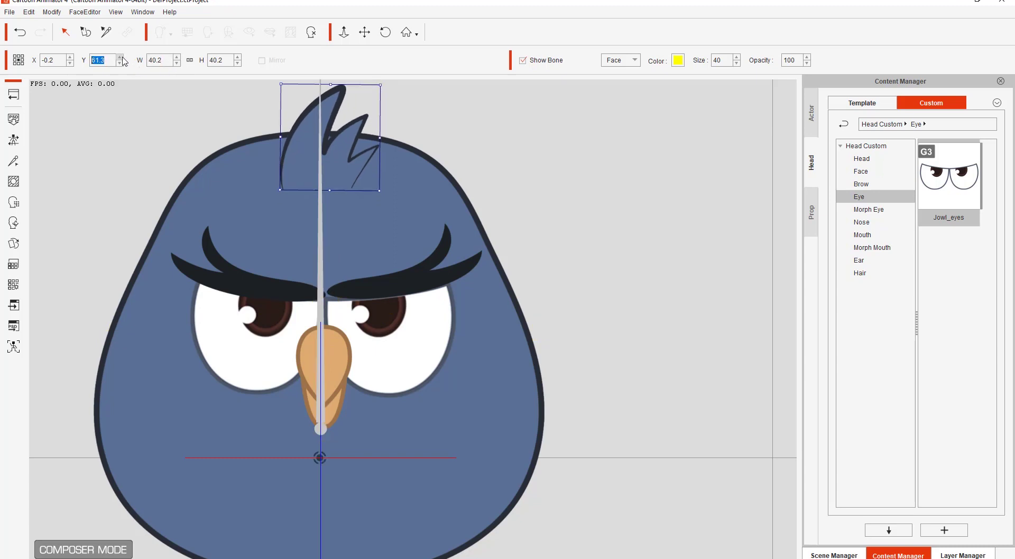
{"action": "double_click", "coordinate": [121, 63]}
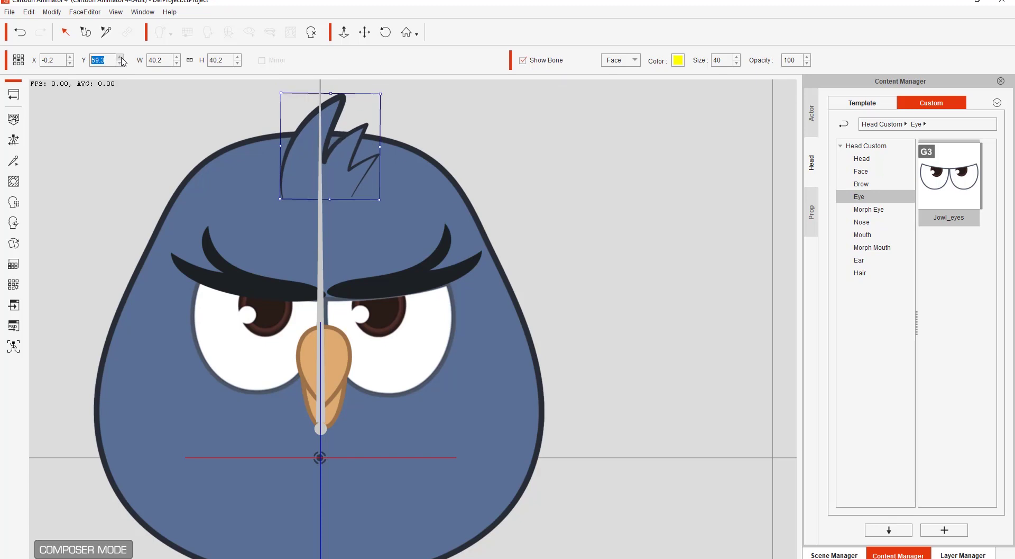
Set the front hair's X position to 0
{"action": "left_click", "coordinate": [70, 63]}
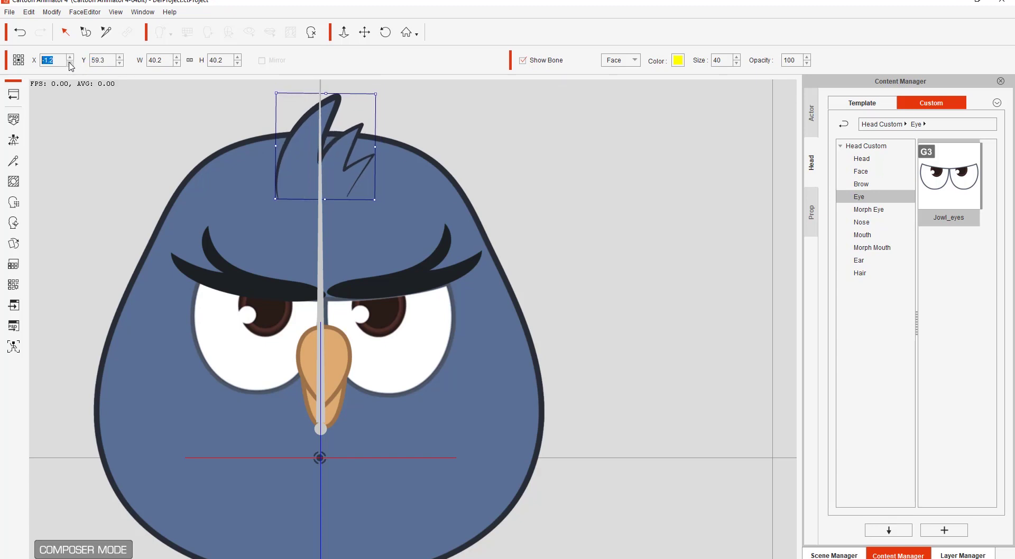
{"action": "type", "text": "0"}
{"action": "key", "text": "Return"}
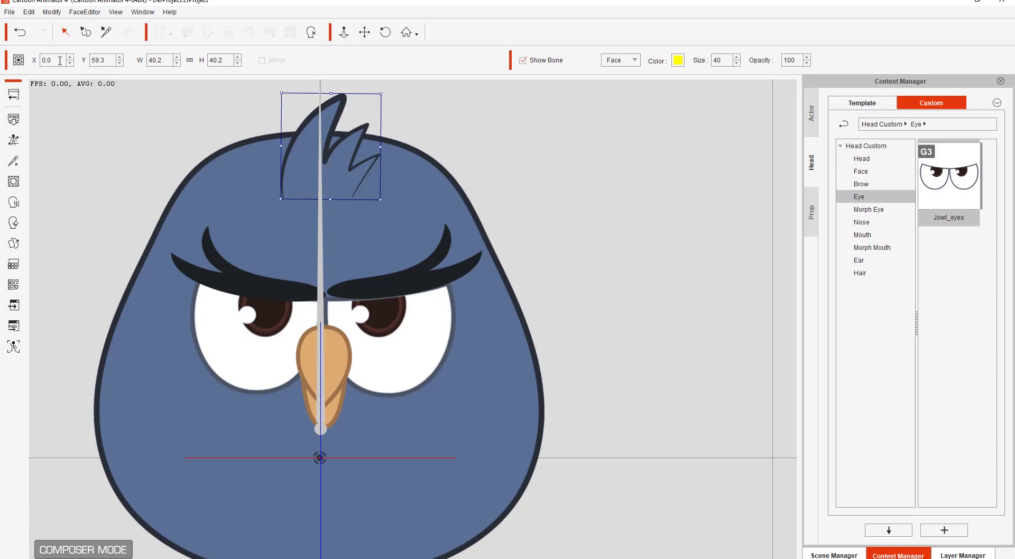
Toggle the bone display on the head and leave the bones hidden
{"action": "left_click", "coordinate": [540, 66]}
{"action": "left_click", "coordinate": [540, 66]}
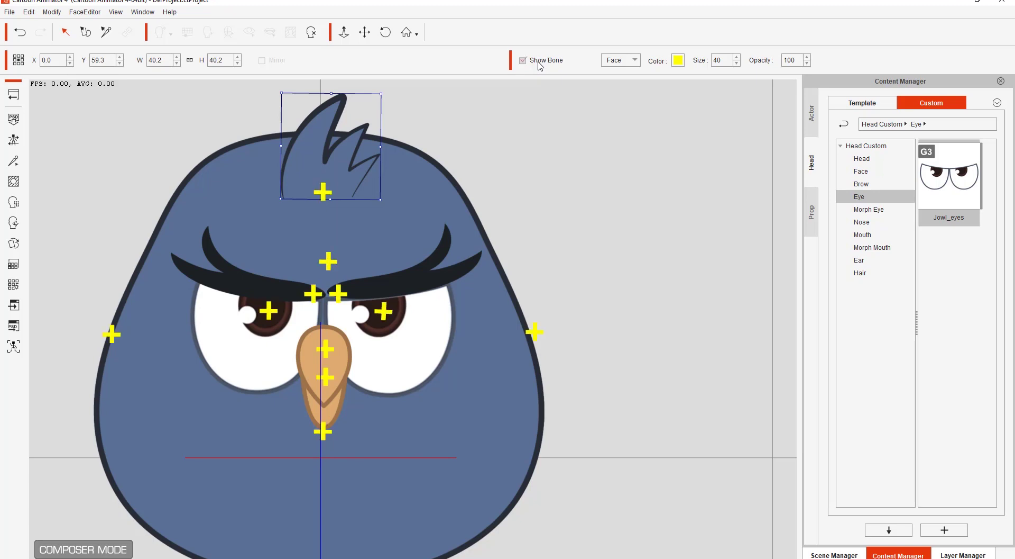
{"action": "left_click", "coordinate": [540, 65]}
{"action": "left_click", "coordinate": [540, 65]}
{"action": "left_click", "coordinate": [540, 66]}
Adjust the left brow's placement over its eye, and rotate the right brow and place it at about X -3.5, Y 36.9
{"action": "scroll", "coordinate": [470, 338], "scroll_direction": "down", "scroll_amount": 2}
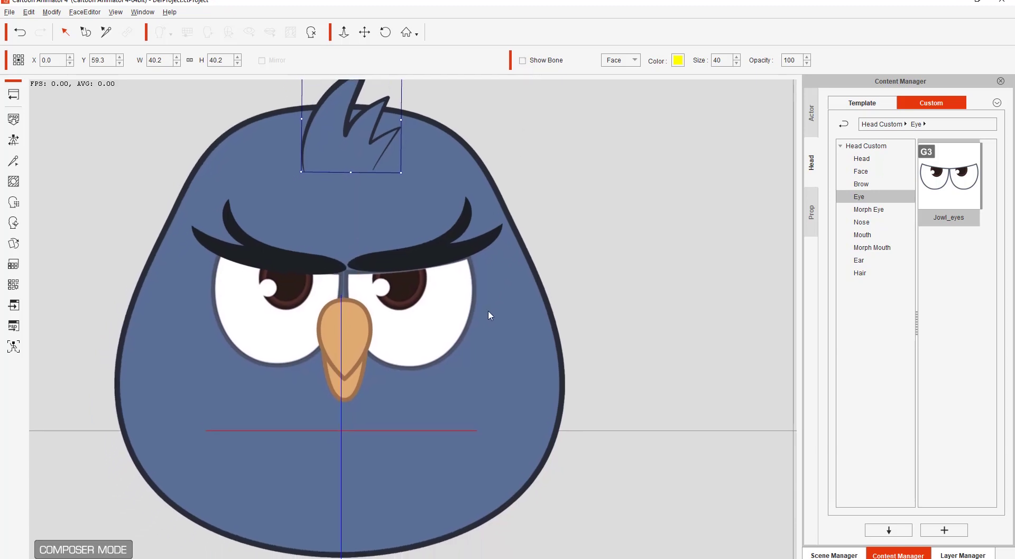
{"action": "left_click", "coordinate": [430, 255]}
{"action": "left_click_drag", "start_coordinate": [430, 254], "coordinate": [426, 256]}
{"action": "left_click", "coordinate": [336, 267]}
{"action": "mouse_move", "coordinate": [335, 263]}
{"action": "left_mouse_down"}
{"action": "mouse_move", "coordinate": [344, 276]}
{"action": "mouse_move", "coordinate": [350, 268]}
{"action": "mouse_move", "coordinate": [339, 282]}
{"action": "left_mouse_up"}
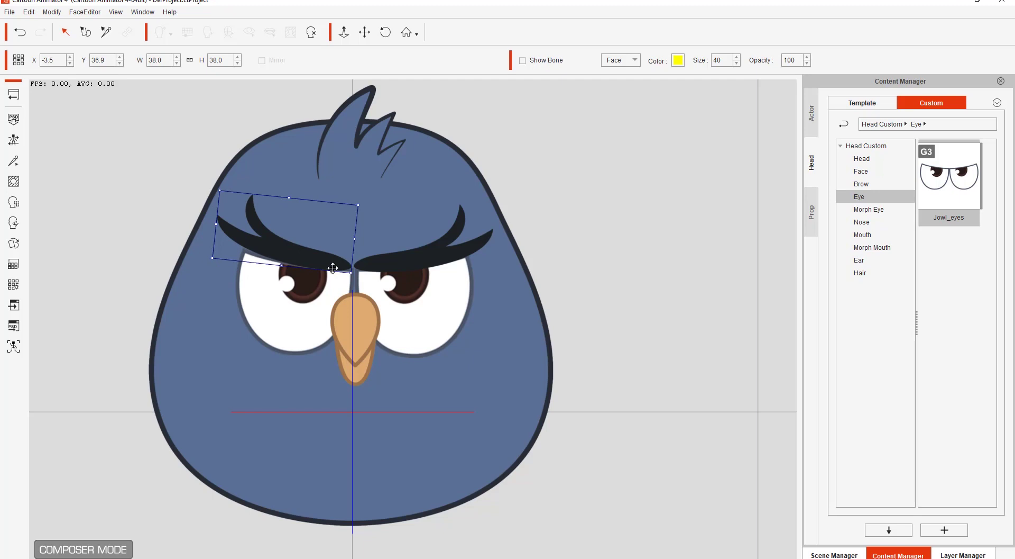
{"action": "left_click", "coordinate": [348, 267]}
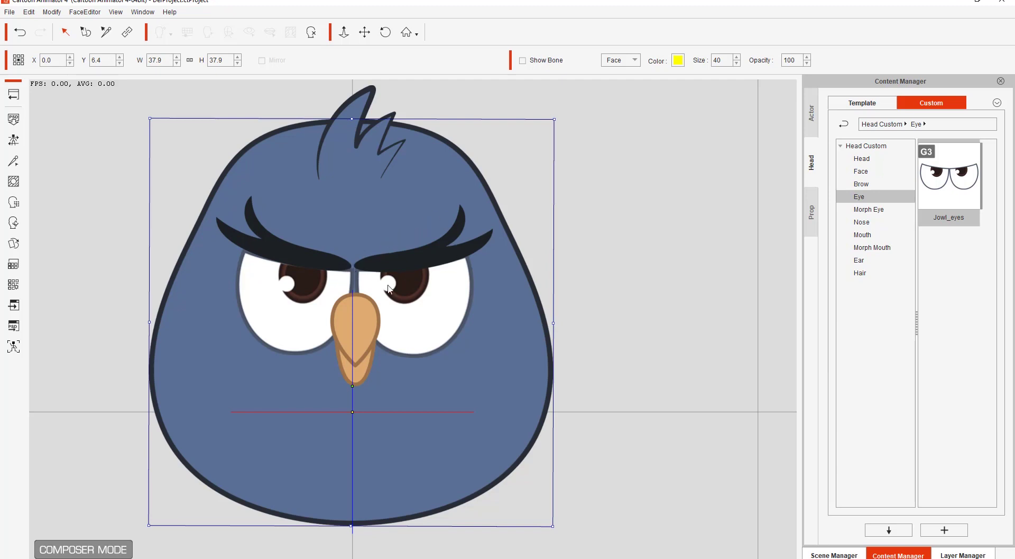
Open Quick Head Turn Setup from the 360 Head Creator and preview the head turn with the initial settings
{"action": "mouse_move", "coordinate": [481, 297]}
{"action": "left_mouse_down"}
{"action": "mouse_move", "coordinate": [461, 306]}
{"action": "mouse_move", "coordinate": [476, 315]}
{"action": "left_mouse_up"}
{"action": "scroll", "coordinate": [474, 333], "scroll_direction": "down", "scroll_amount": 2}
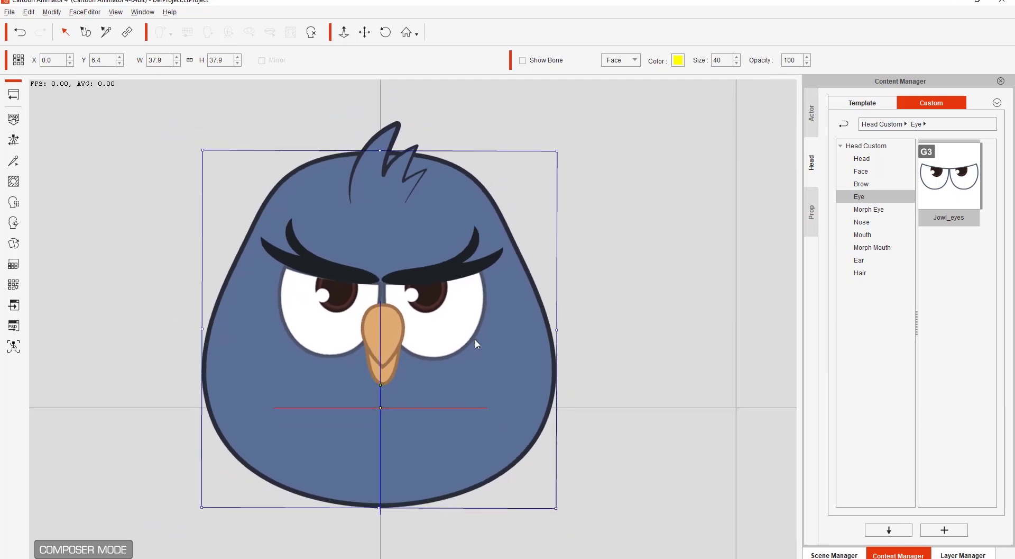
{"action": "left_click_drag", "start_coordinate": [433, 340], "coordinate": [453, 341]}
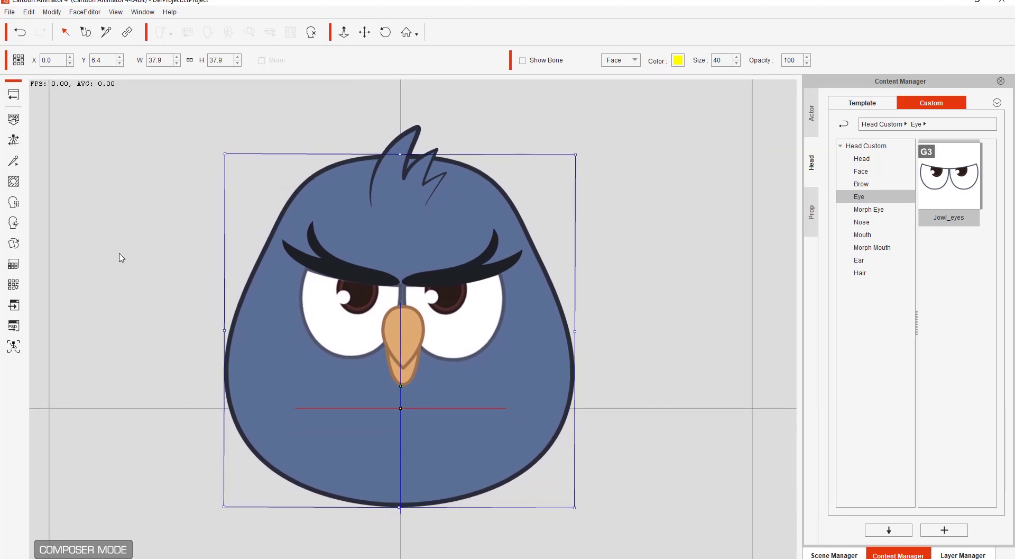
{"action": "left_click", "coordinate": [14, 224]}
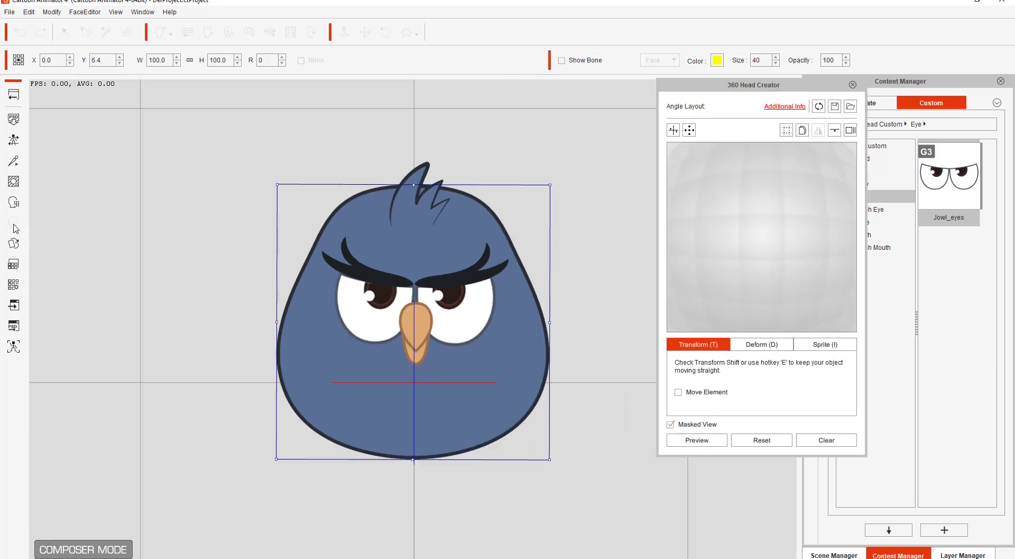
{"action": "left_click", "coordinate": [674, 130]}
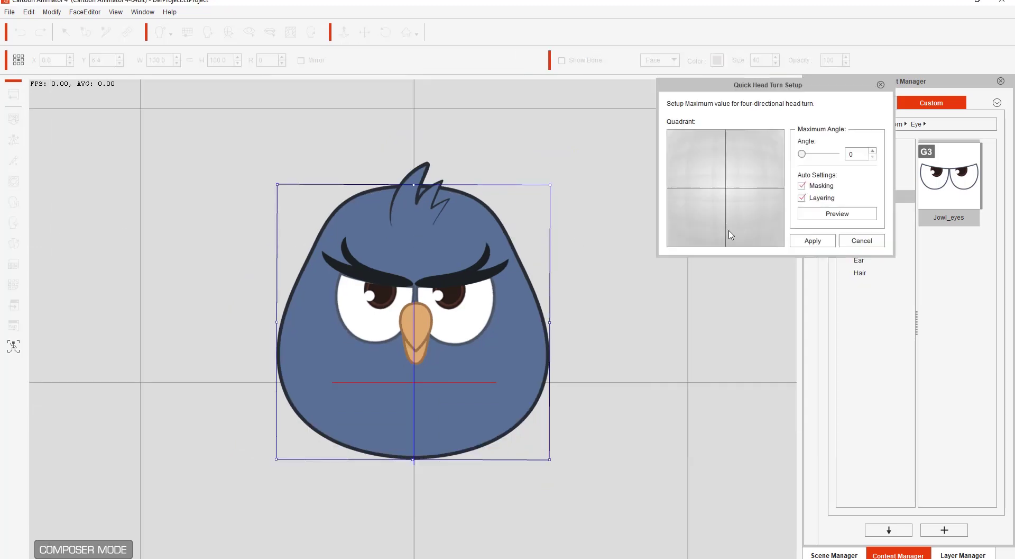
{"action": "left_click", "coordinate": [809, 214]}
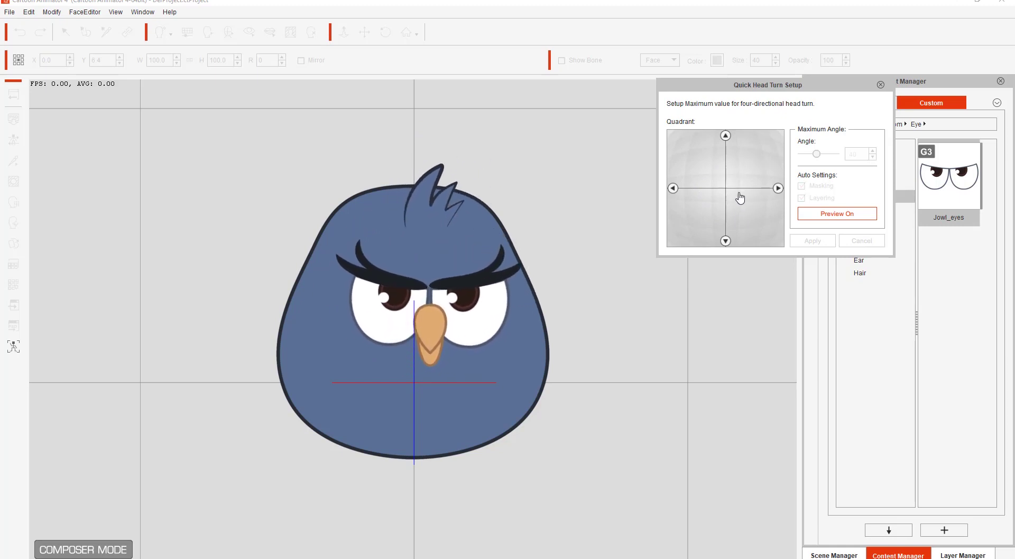
{"action": "left_click", "coordinate": [819, 214]}
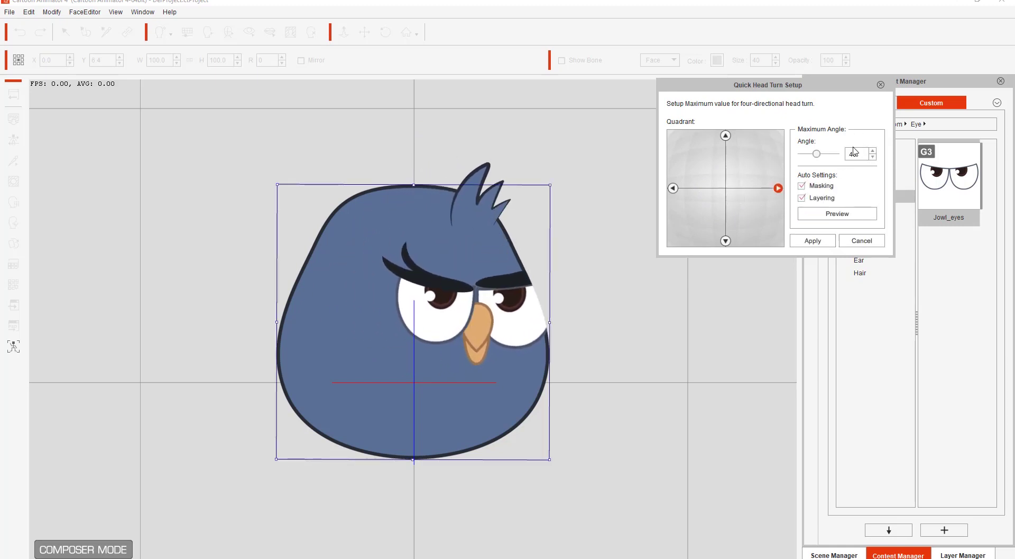
Close Quick Head Turn Setup without applying it and exit the 360 Head Creator
{"action": "left_click", "coordinate": [880, 86]}
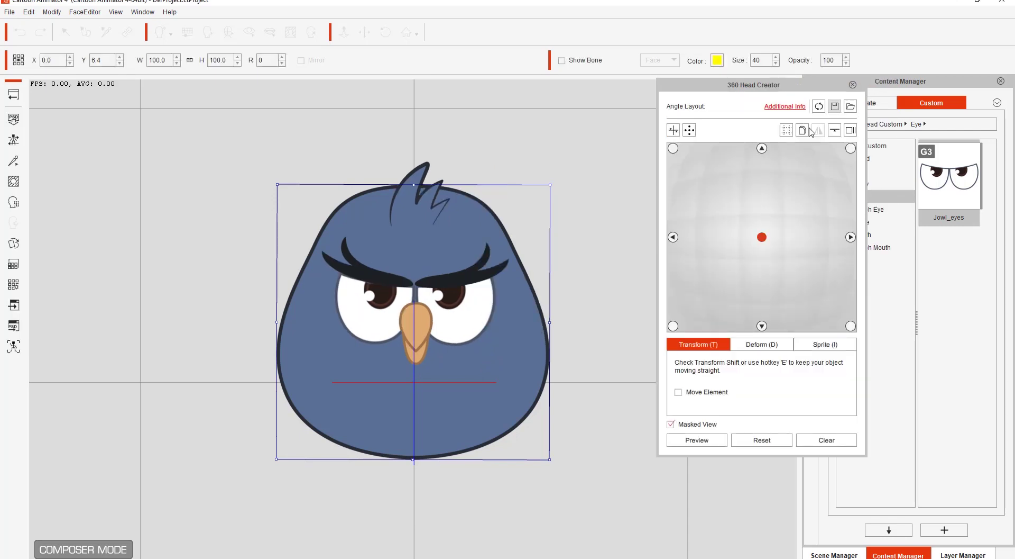
{"action": "left_click", "coordinate": [852, 85]}
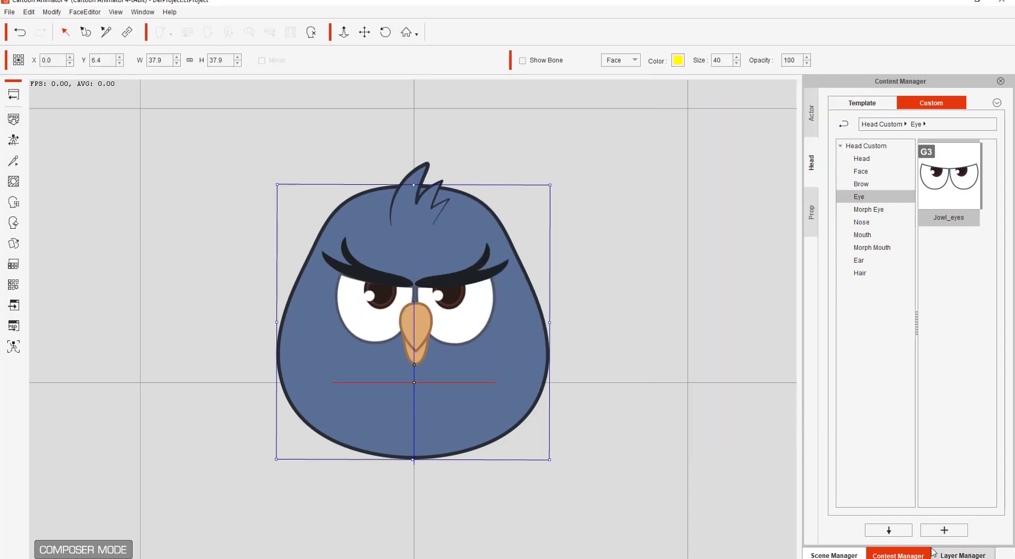
Examine the face's child parts one by one in the scene hierarchy, from Left Brow through Right Ear
{"action": "left_click", "coordinate": [849, 553]}
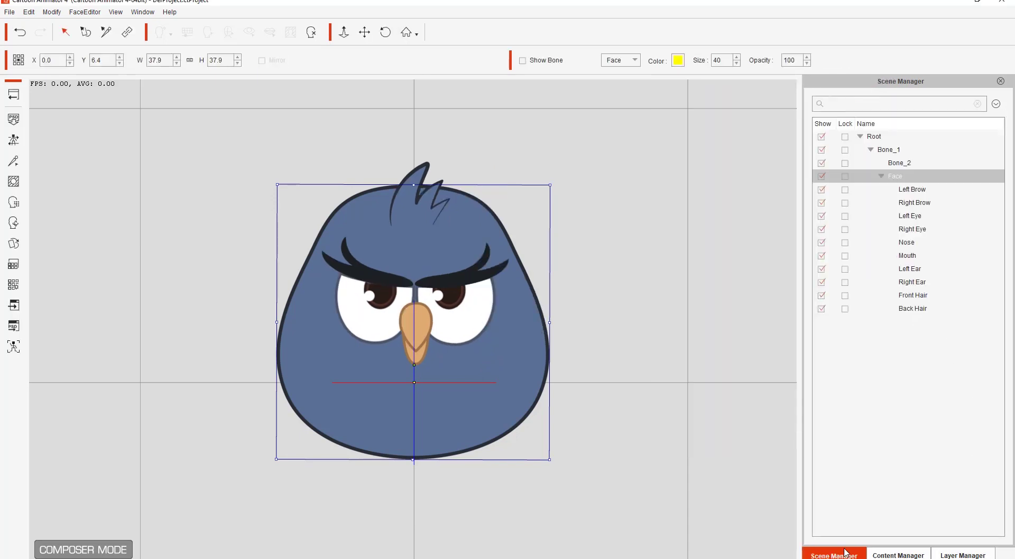
{"action": "left_click", "coordinate": [914, 191]}
{"action": "left_click", "coordinate": [915, 204]}
{"action": "left_click", "coordinate": [914, 216]}
{"action": "left_click", "coordinate": [917, 230]}
{"action": "left_click", "coordinate": [919, 244]}
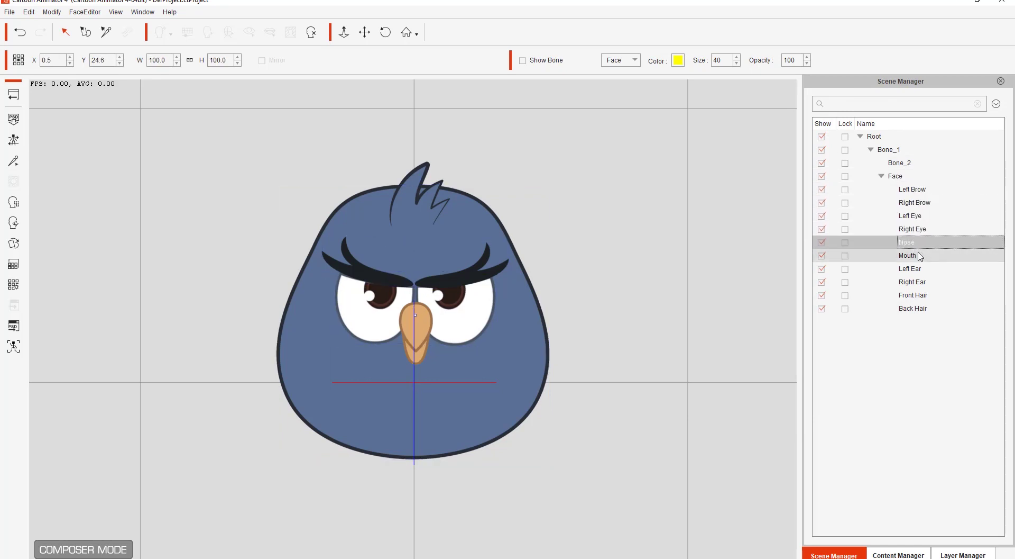
{"action": "left_click", "coordinate": [920, 256]}
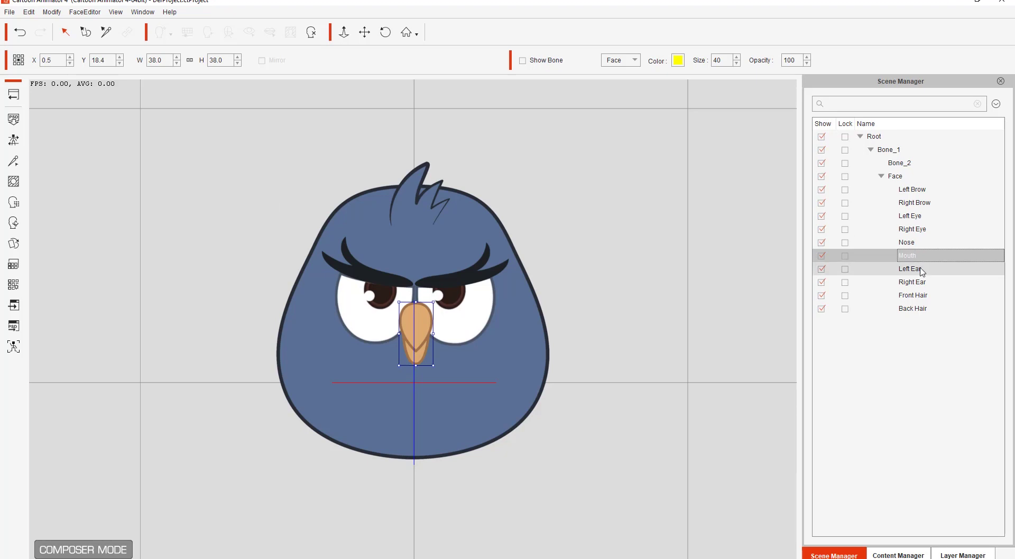
{"action": "left_click", "coordinate": [922, 270]}
{"action": "left_click", "coordinate": [920, 282]}
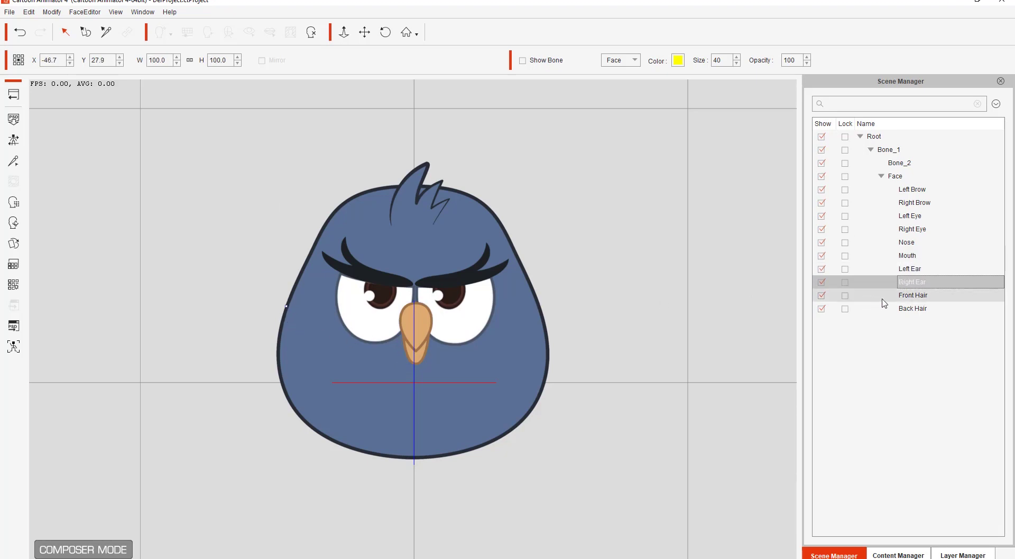
Select the front hair and briefly show the bones to check the facial pivot points, leaving the bones hidden
{"action": "left_click", "coordinate": [907, 296]}
{"action": "left_click", "coordinate": [548, 68]}
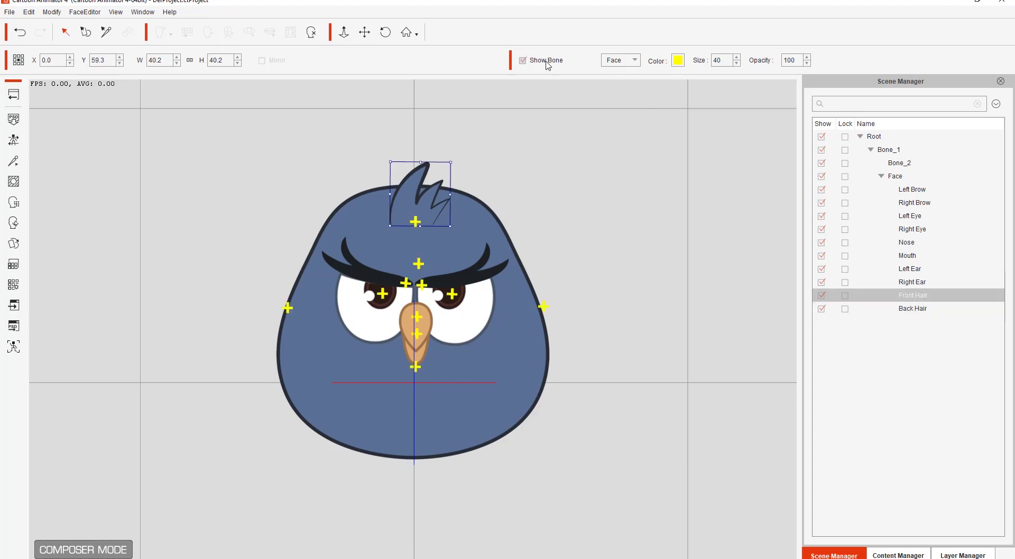
{"action": "left_click", "coordinate": [548, 65]}
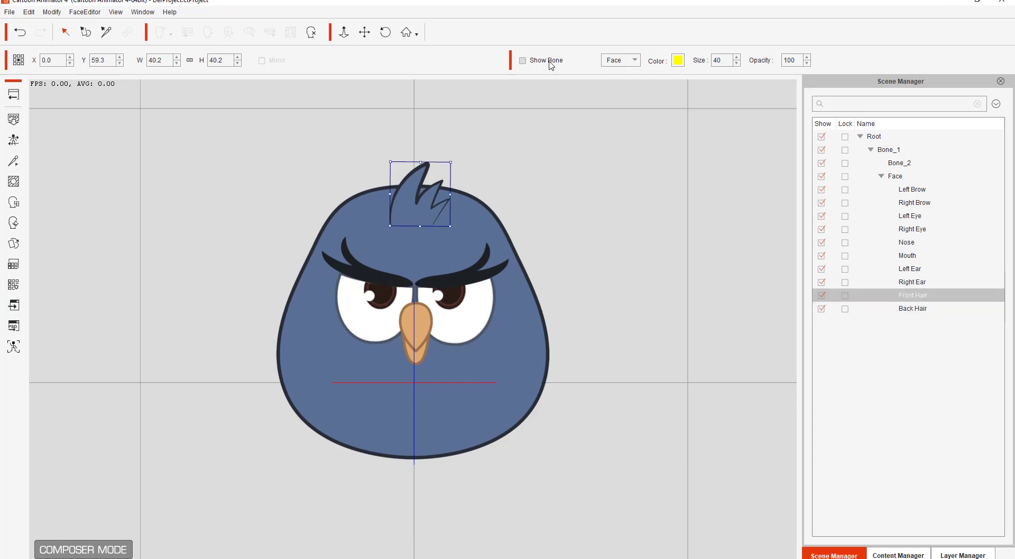